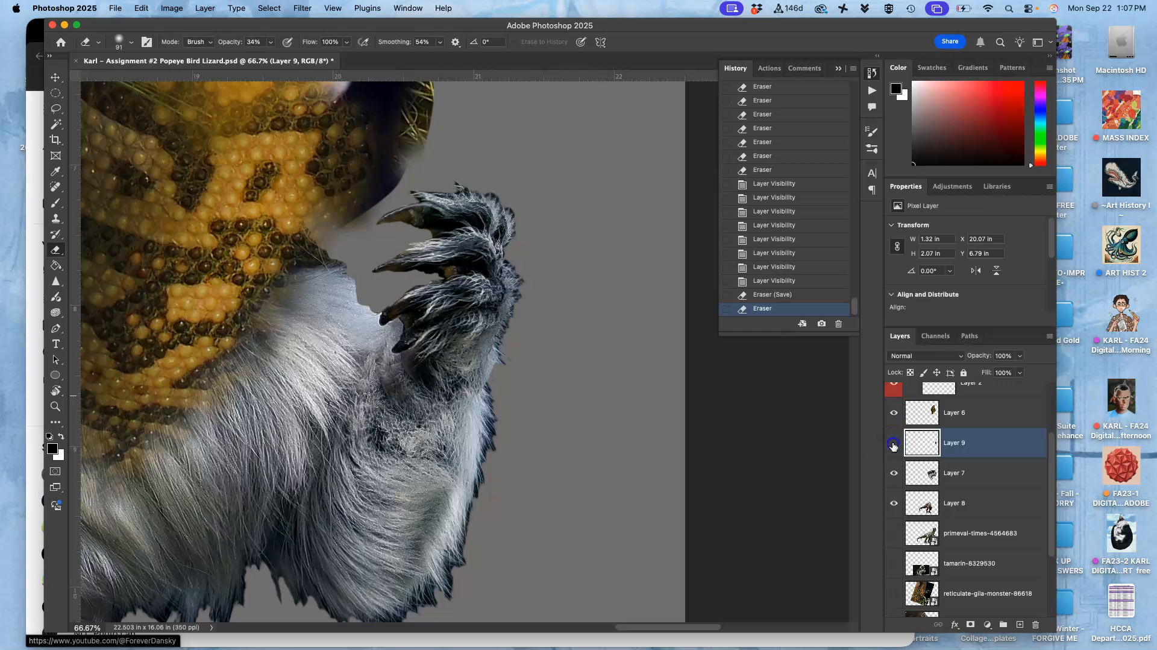
# Compare the raised hand with Layer 9 and Layer 7 hidden and shown in turn
pyautogui.click(894, 445)
pyautogui.click(894, 444)
pyautogui.click(894, 444)
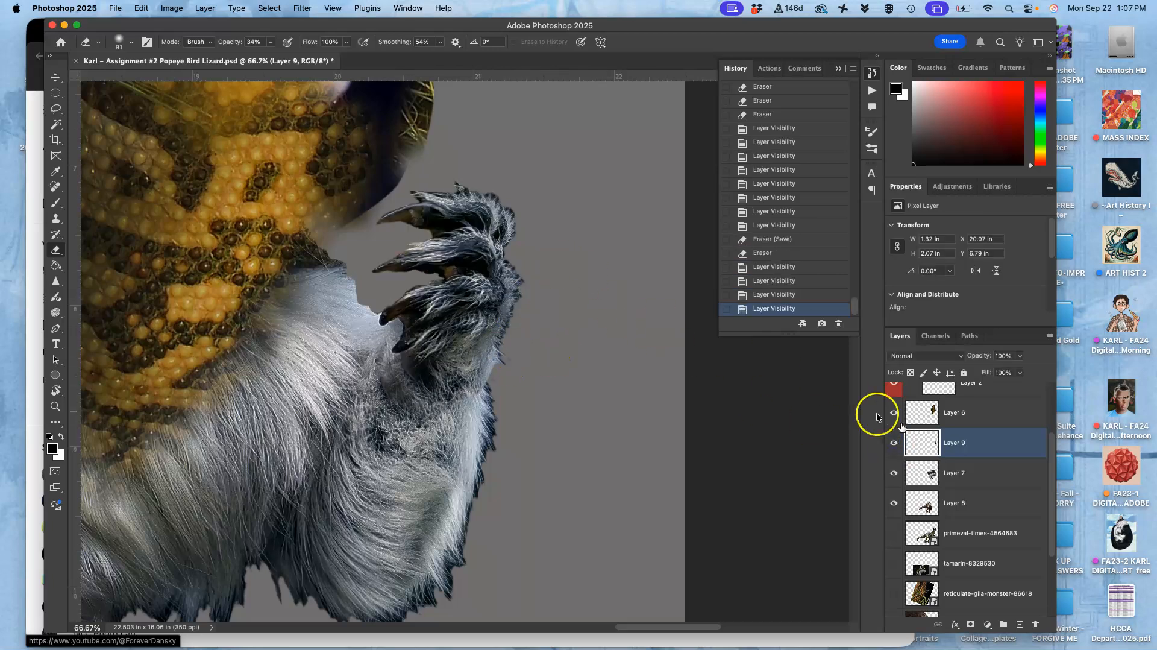
pyautogui.click(894, 445)
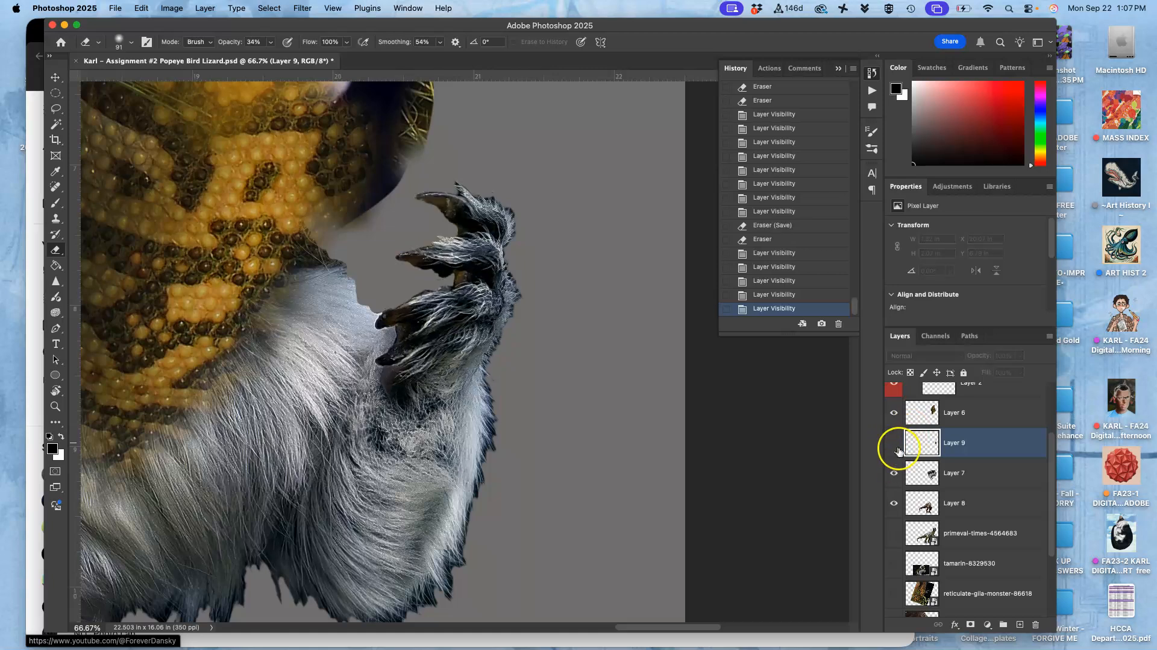
pyautogui.click(894, 444)
pyautogui.click(894, 473)
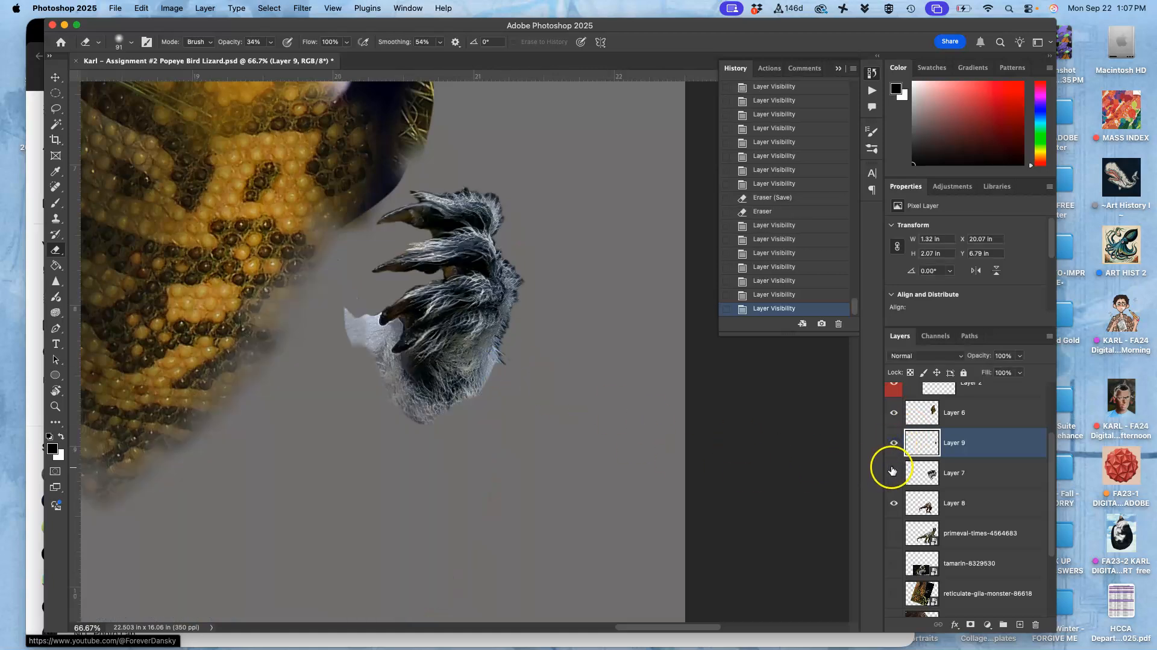
pyautogui.click(894, 475)
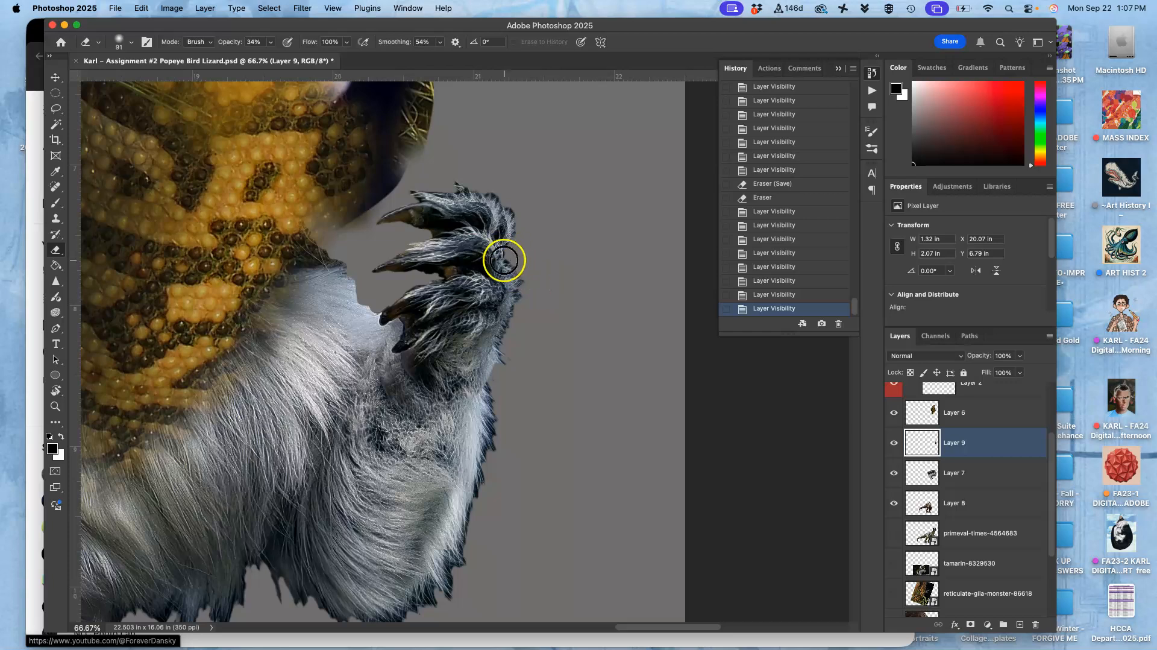
# Set the Eraser's opacity to 100% and erase Layer 9 over the knuckle and upper edge of the raised hand's top finger
pyautogui.press('super+equal')
pyautogui.press('super+equal')
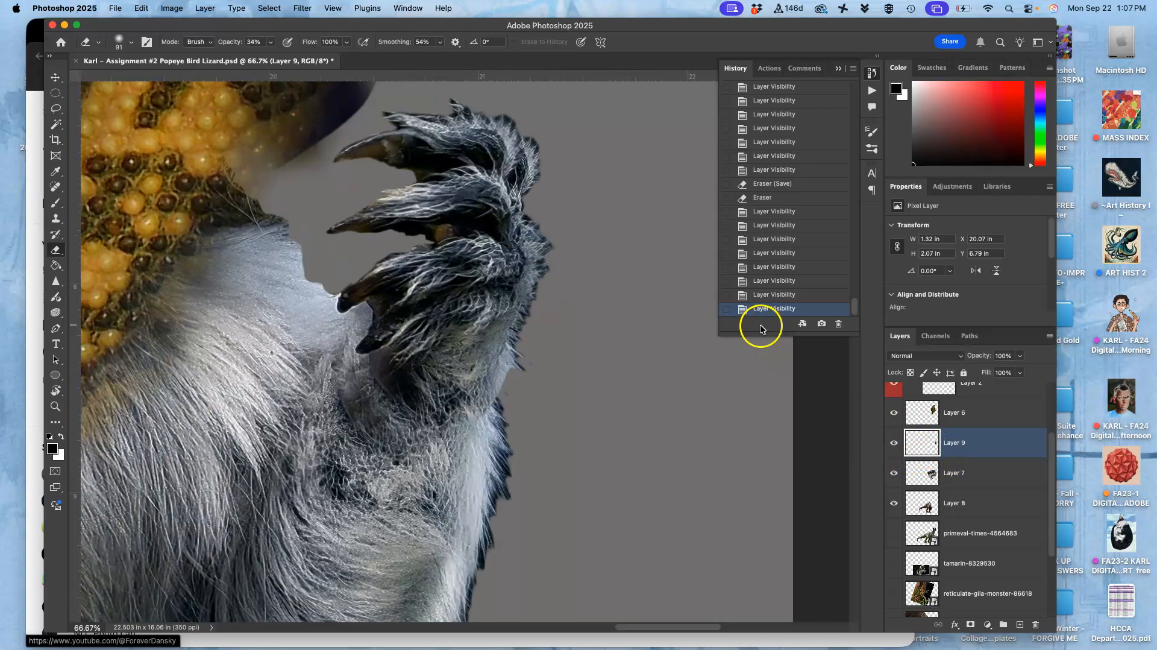
pyautogui.moveTo(599, 266); pyautogui.dragTo(535, 504)
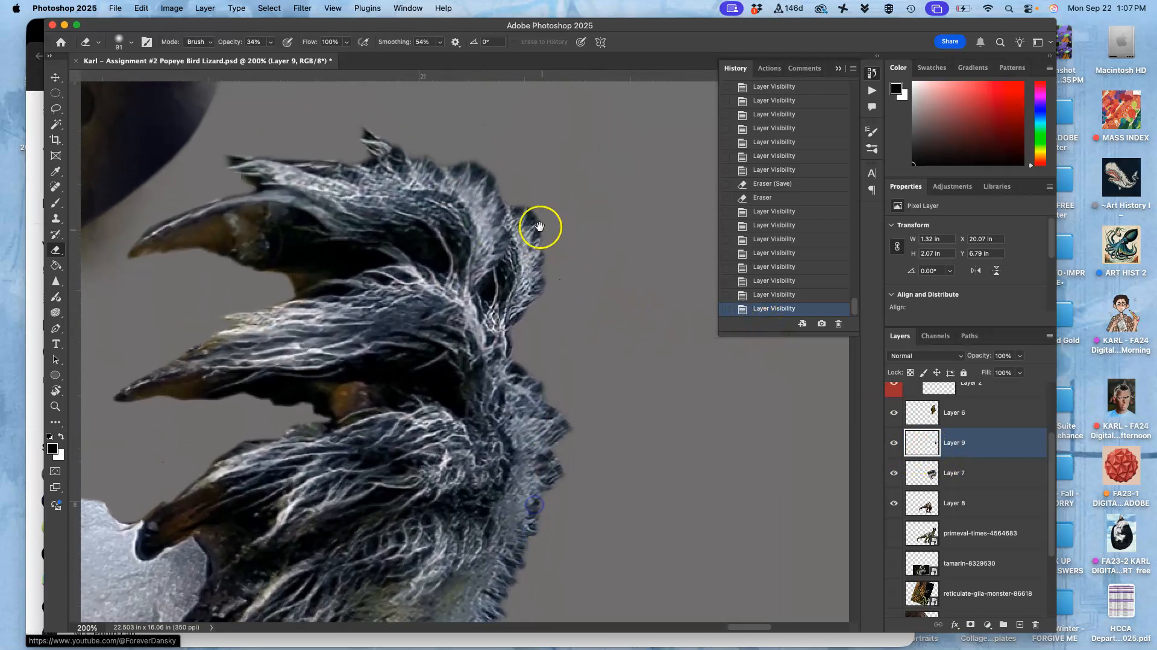
pyautogui.moveTo(541, 228); pyautogui.dragTo(546, 240)
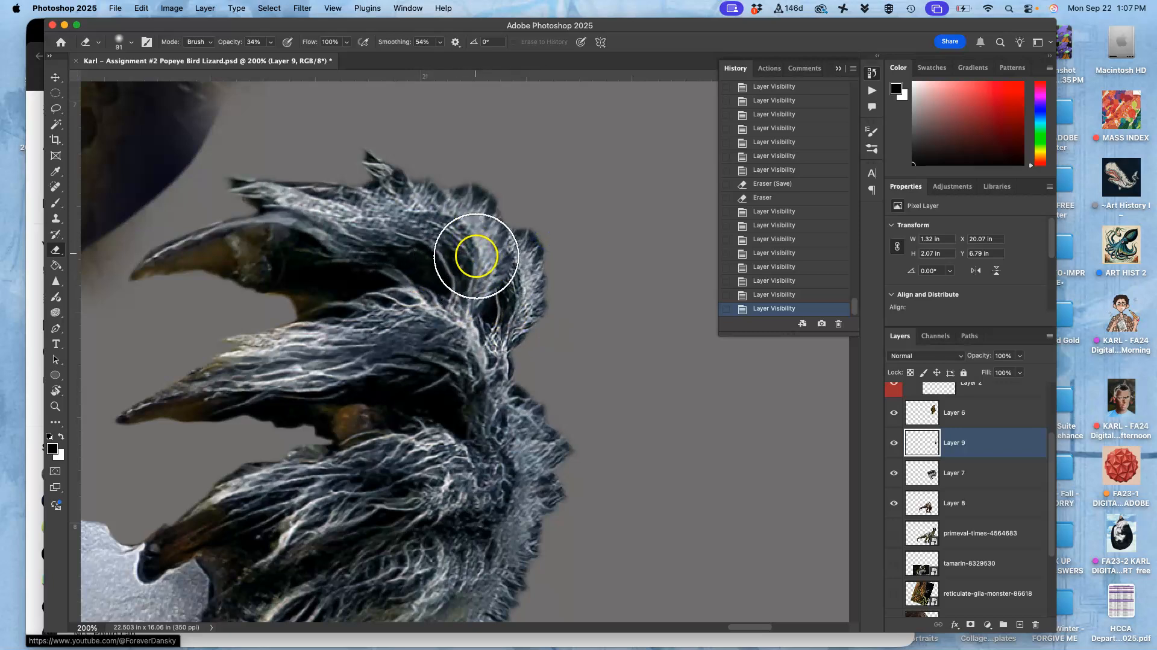
pyautogui.click(269, 42)
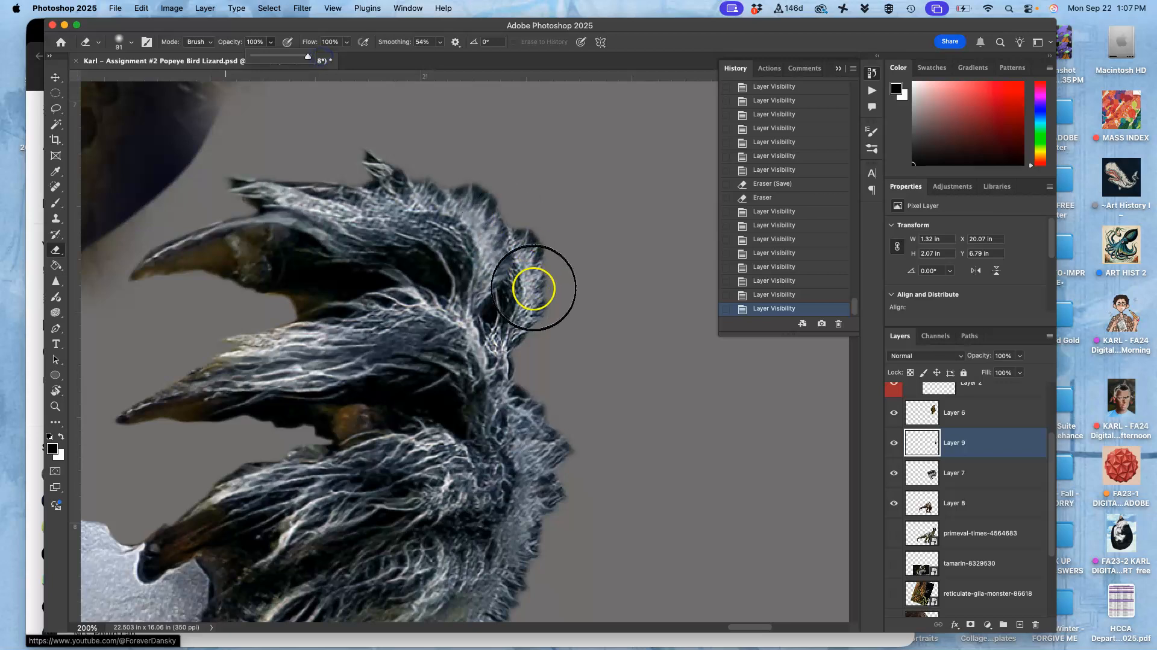
pyautogui.moveTo(494, 282)
pyautogui.mouseDown()
pyautogui.moveTo(474, 282)
pyautogui.moveTo(437, 241)
pyautogui.moveTo(458, 243)
pyautogui.moveTo(501, 284)
pyautogui.moveTo(494, 341)
pyautogui.moveTo(444, 263)
pyautogui.moveTo(400, 258)
pyautogui.moveTo(389, 271)
pyautogui.moveTo(504, 237)
pyautogui.moveTo(501, 225)
pyautogui.moveTo(509, 232)
pyautogui.moveTo(480, 181)
pyautogui.moveTo(395, 142)
pyautogui.moveTo(364, 153)
pyautogui.mouseUp()
pyautogui.click(485, 186)
pyautogui.click(465, 177)
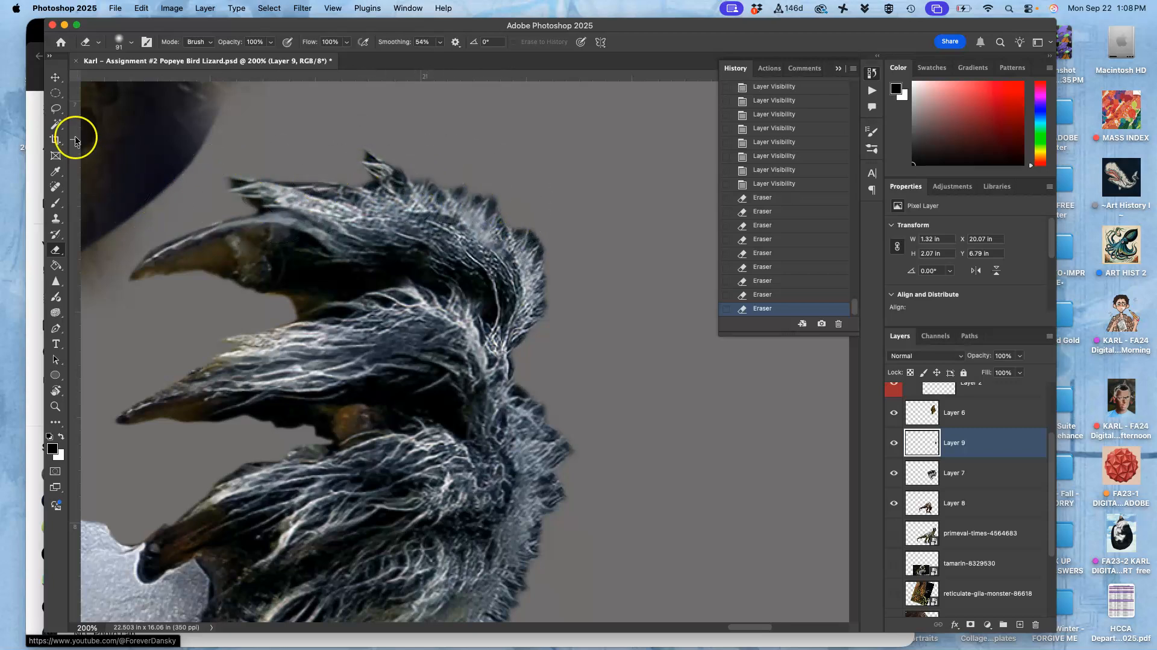
# Lasso the stray fur above the top finger, clear it from Layer 9 and Layer 7, and deselect
pyautogui.click(57, 109)
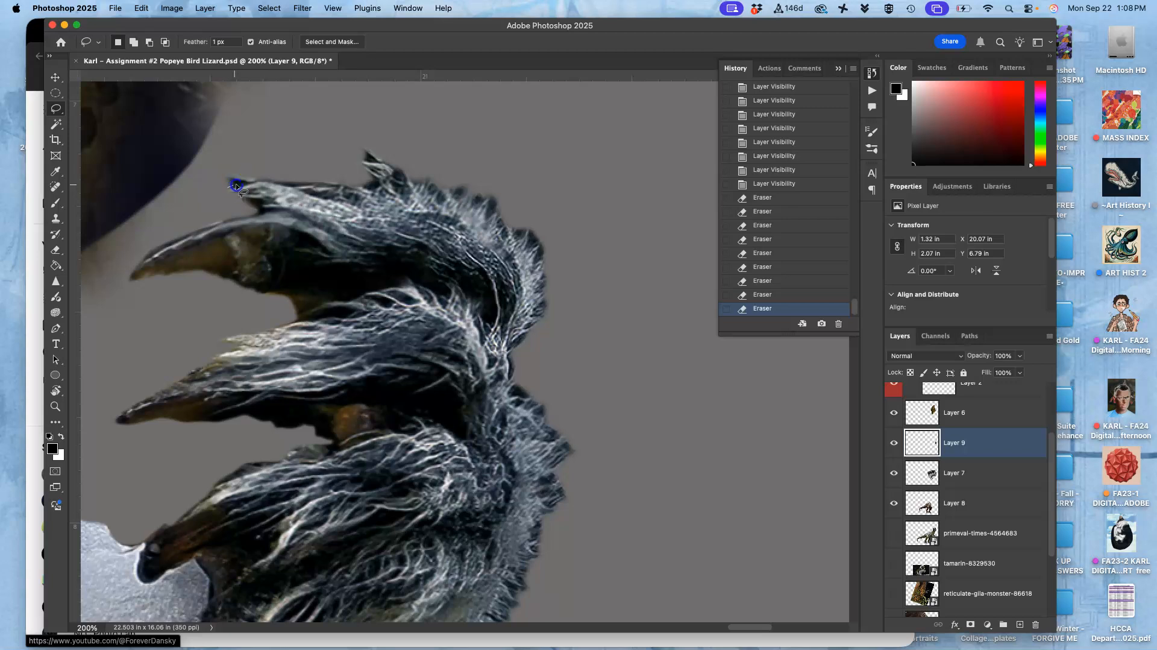
pyautogui.moveTo(246, 162); pyautogui.dragTo(341, 161)
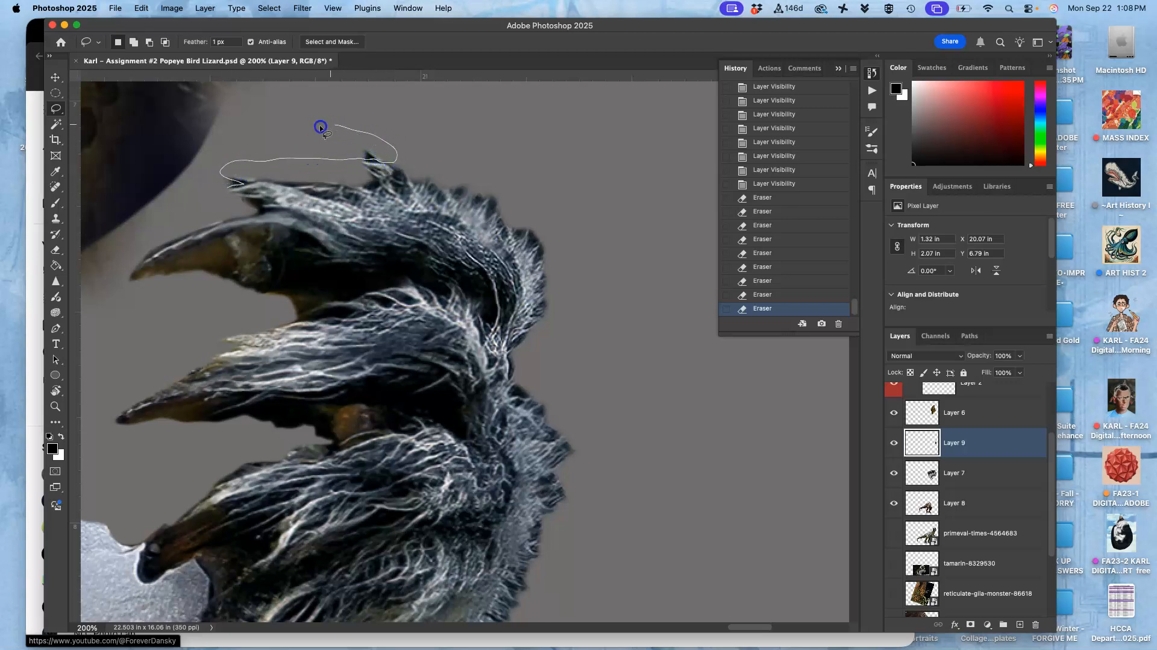
pyautogui.moveTo(197, 198); pyautogui.dragTo(205, 197)
pyautogui.press('Delete')
pyautogui.press('Delete')
pyautogui.press('Delete')
pyautogui.click(959, 473)
pyautogui.press('BackSpace')
pyautogui.press('BackSpace')
pyautogui.press('BackSpace')
pyautogui.press('super+d')
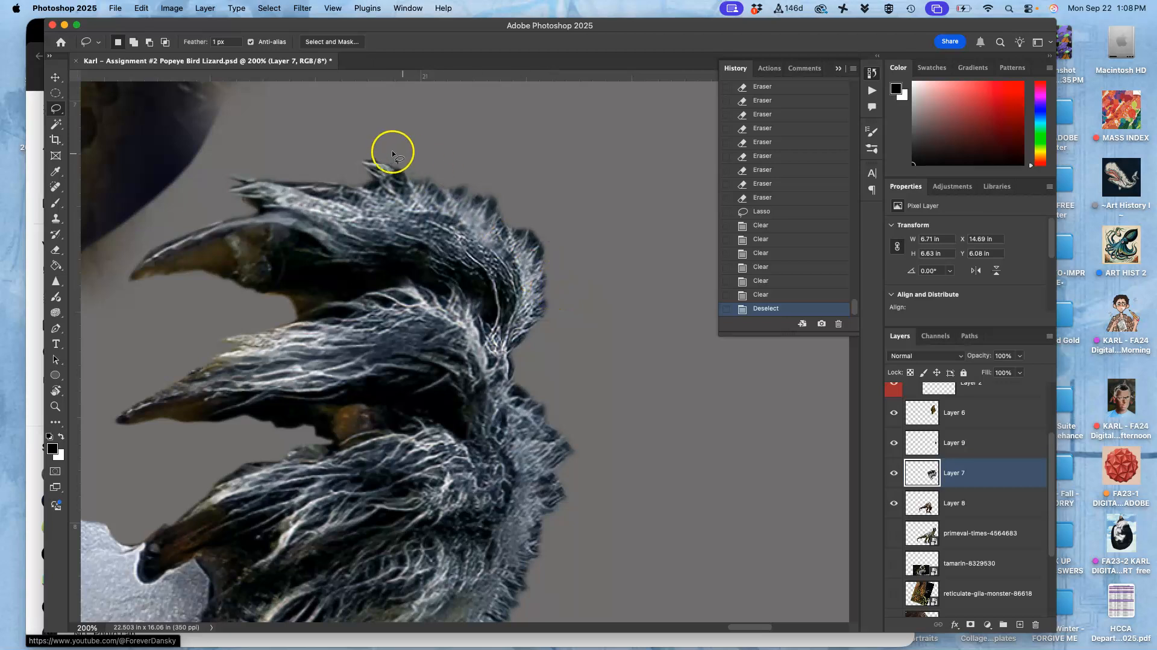
# Trim the remaining fur tufts on top of the finger using lasso selections cleared on Layer 7 and Layer 9
pyautogui.moveTo(399, 156); pyautogui.dragTo(386, 148)
pyautogui.press('BackSpace')
pyautogui.press('BackSpace')
pyautogui.press('super+d')
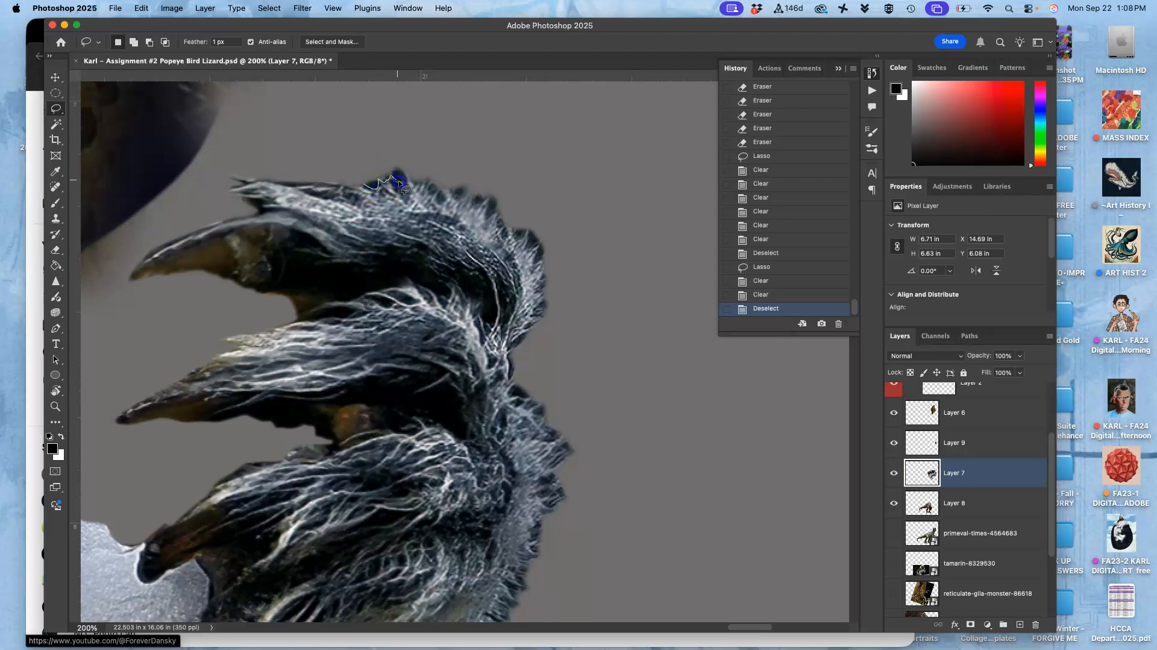
pyautogui.moveTo(357, 162); pyautogui.dragTo(359, 161)
pyautogui.press('BackSpace')
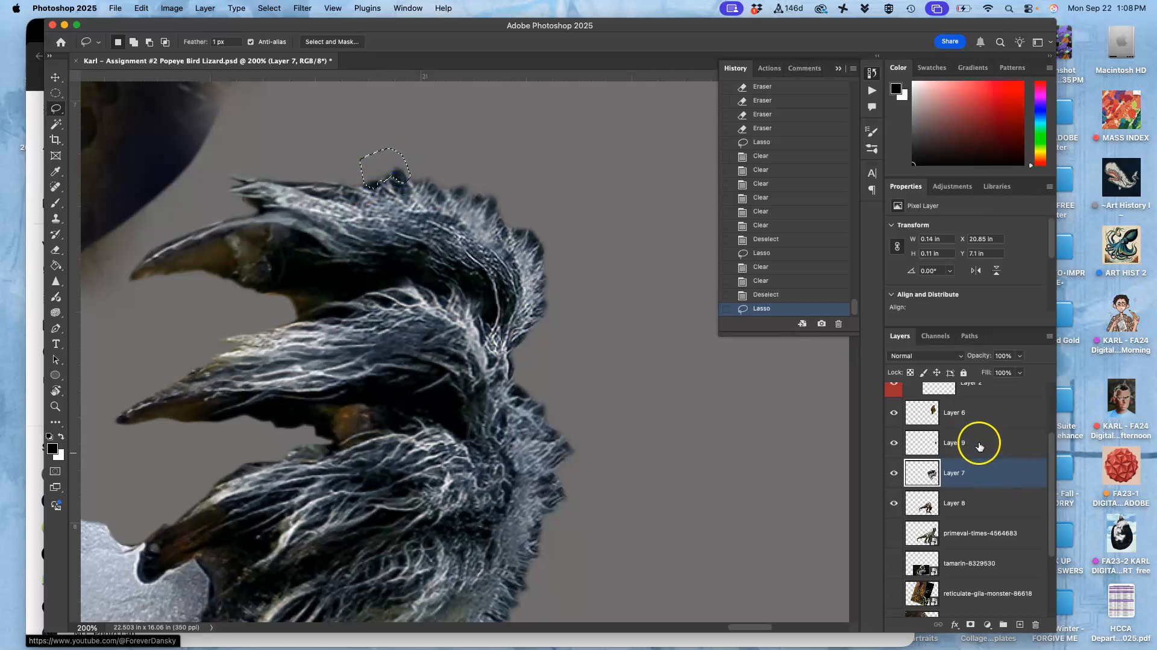
pyautogui.click(969, 441)
pyautogui.click(631, 309)
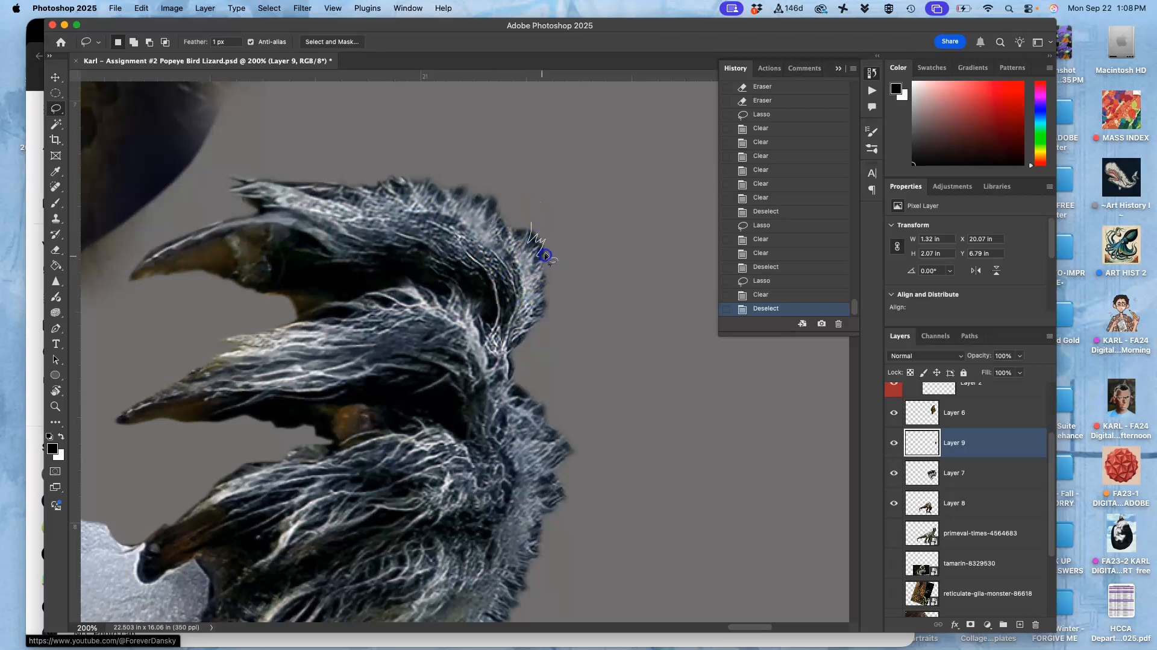
# Lasso a jagged notch into the fur behind the top knuckle, clear it from Layer 9 and Layer 7, and deselect
pyautogui.moveTo(555, 224); pyautogui.dragTo(533, 213)
pyautogui.press('Delete')
pyautogui.click(559, 238)
pyautogui.press('super+z')
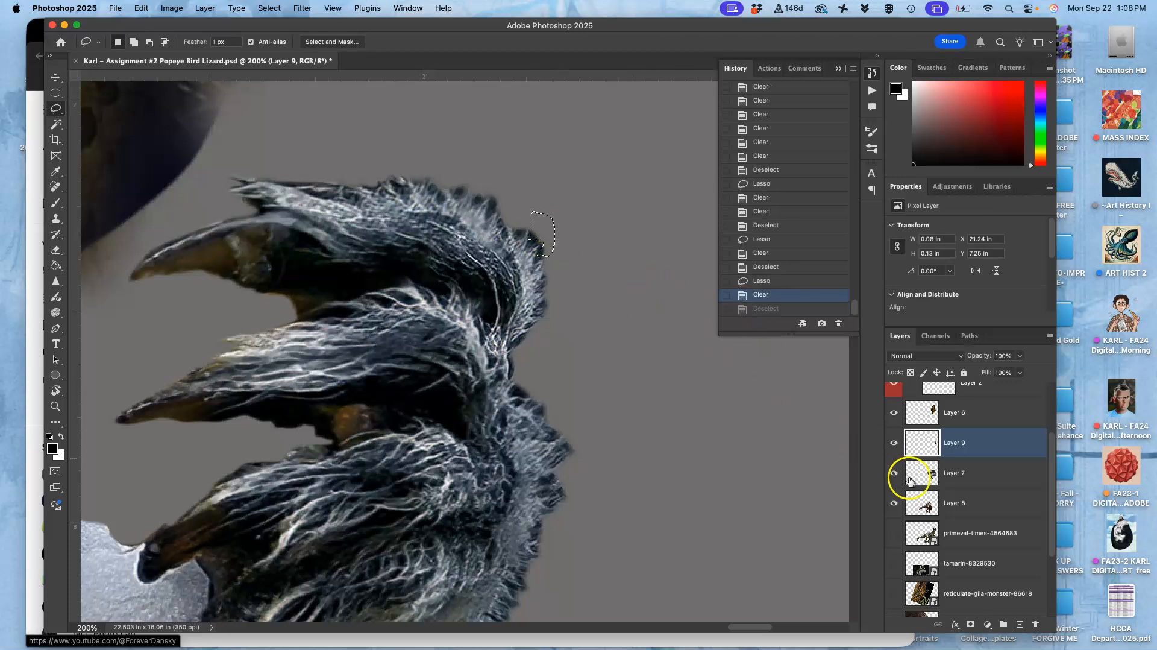
pyautogui.click(946, 471)
pyautogui.press('Delete')
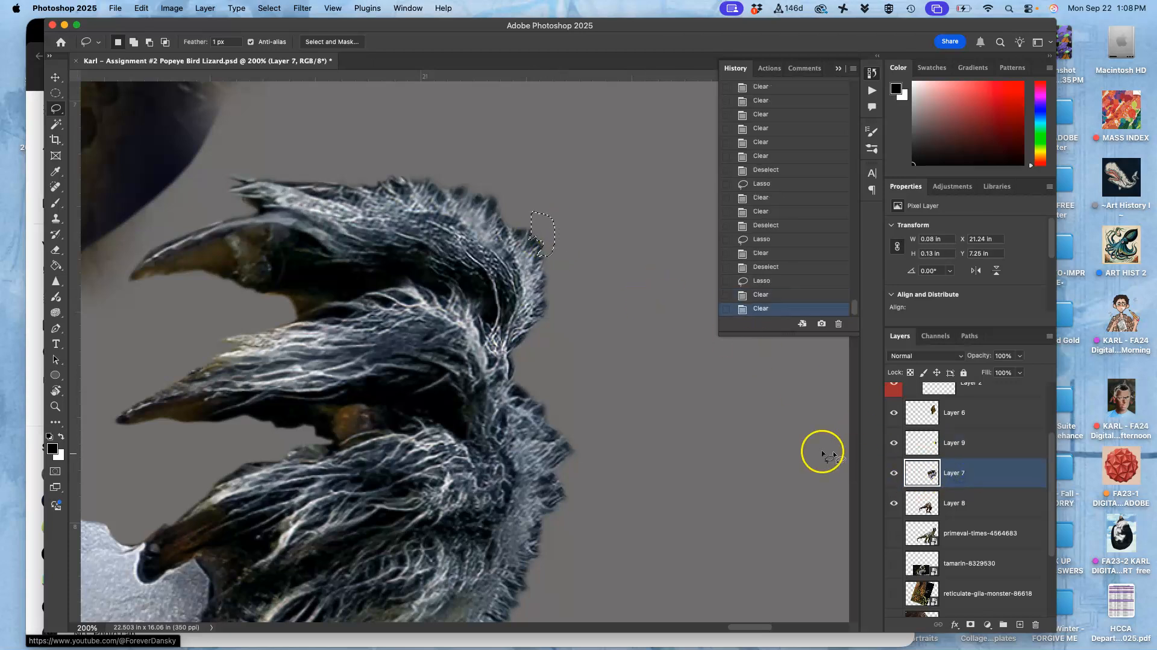
pyautogui.moveTo(599, 320); pyautogui.dragTo(602, 323)
pyautogui.click(614, 252)
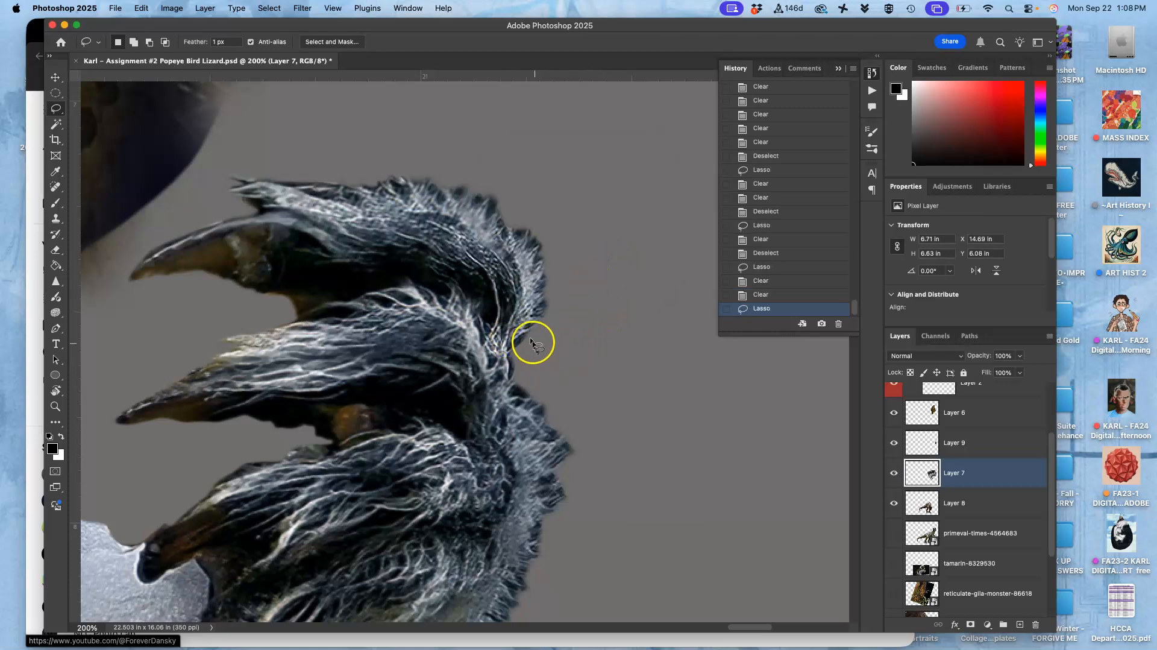
# Examine how the raised hand blends with the arm by hiding and showing Layer 7
pyautogui.click(895, 473)
pyautogui.click(895, 475)
pyautogui.click(894, 474)
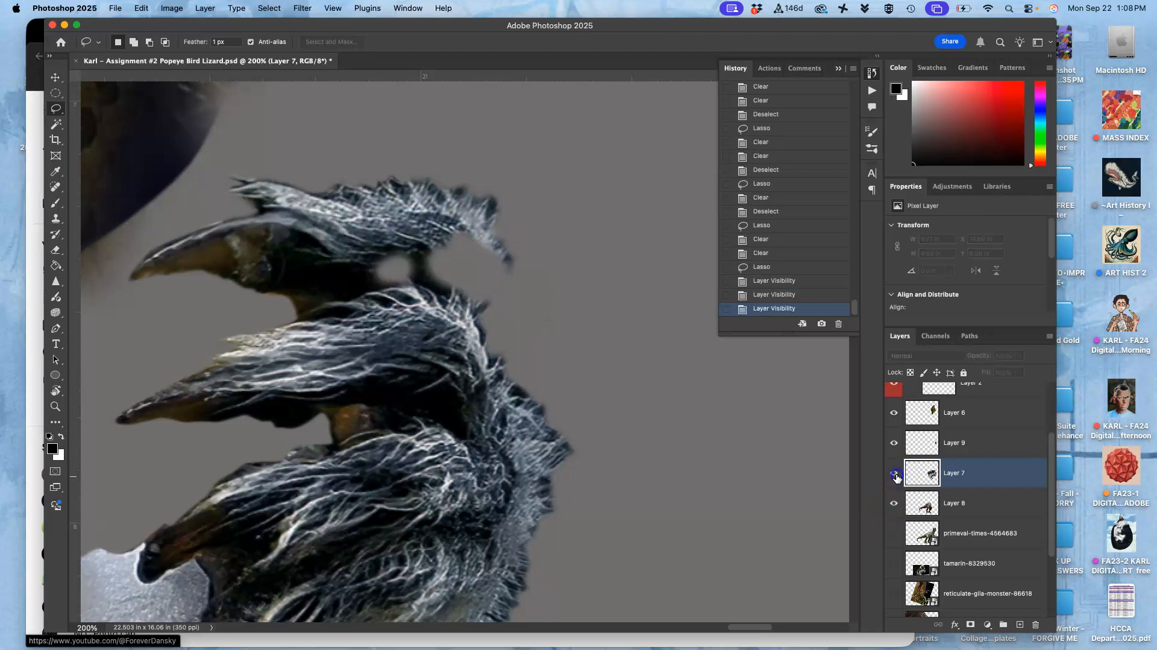
pyautogui.click(895, 476)
pyautogui.moveTo(568, 415); pyautogui.dragTo(624, 287)
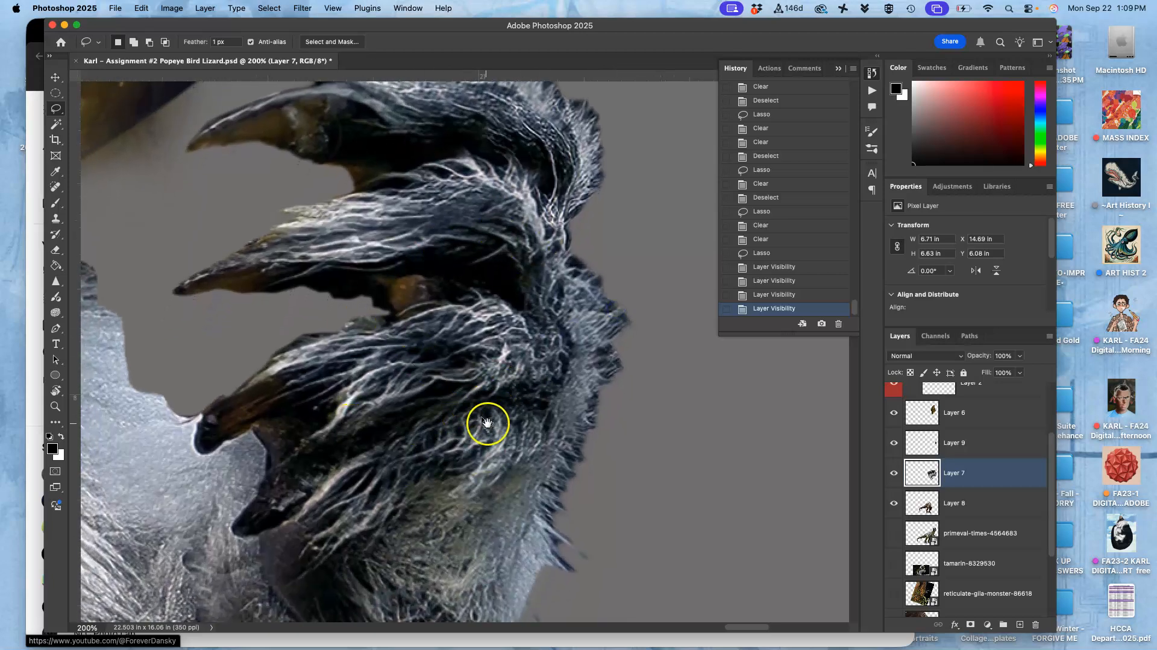
pyautogui.press('super+minus')
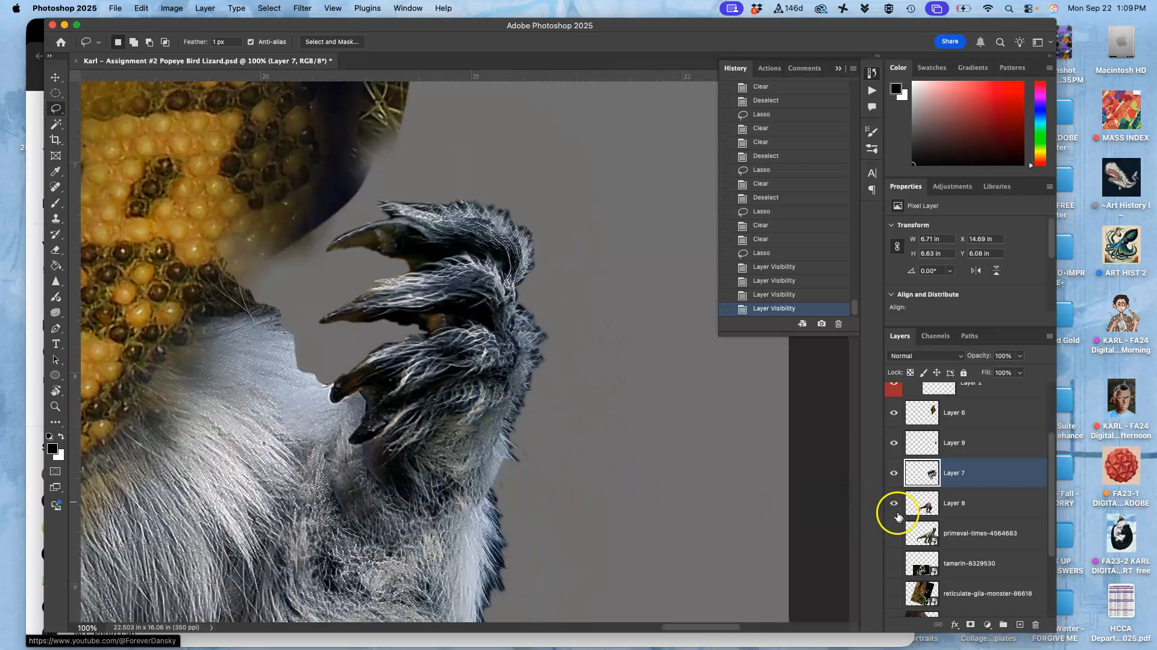
pyautogui.click(894, 474)
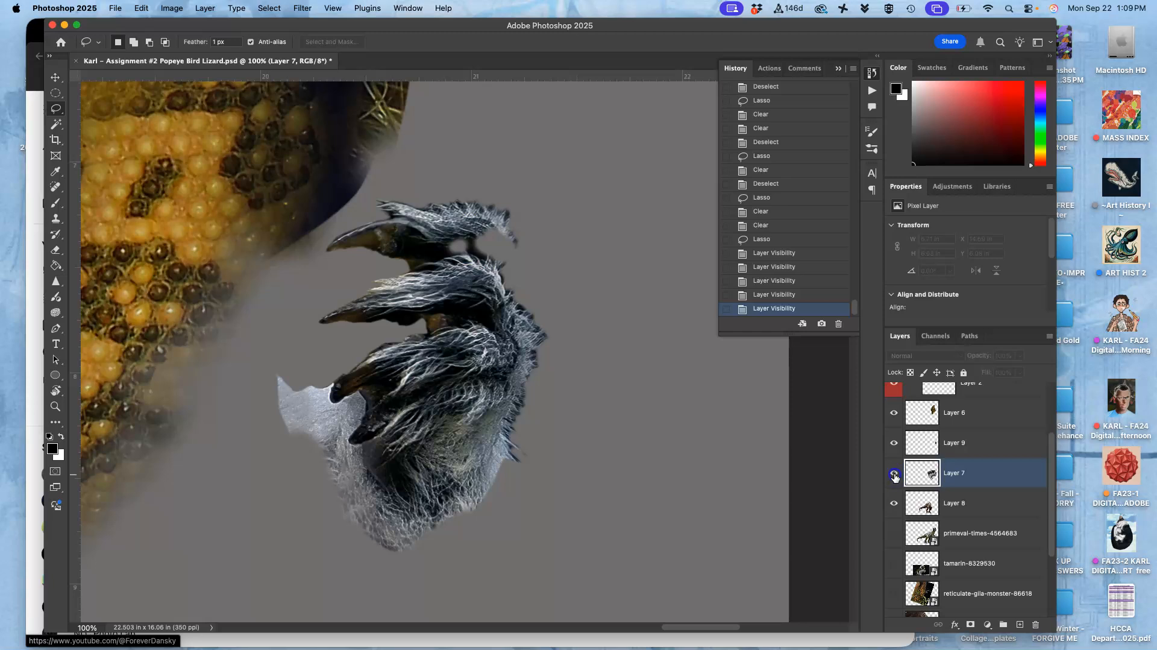
pyautogui.click(895, 475)
# Try erasing Layer 9 over the wrist fur below the claws, and undo the strokes
pyautogui.click(954, 457)
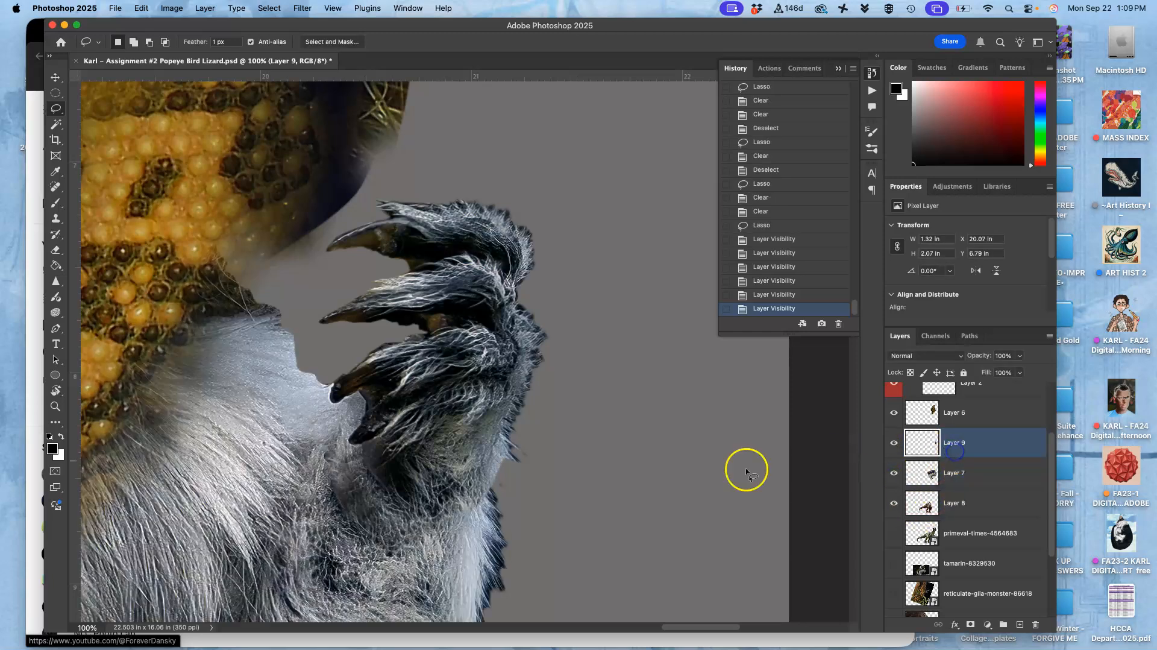
pyautogui.click(55, 249)
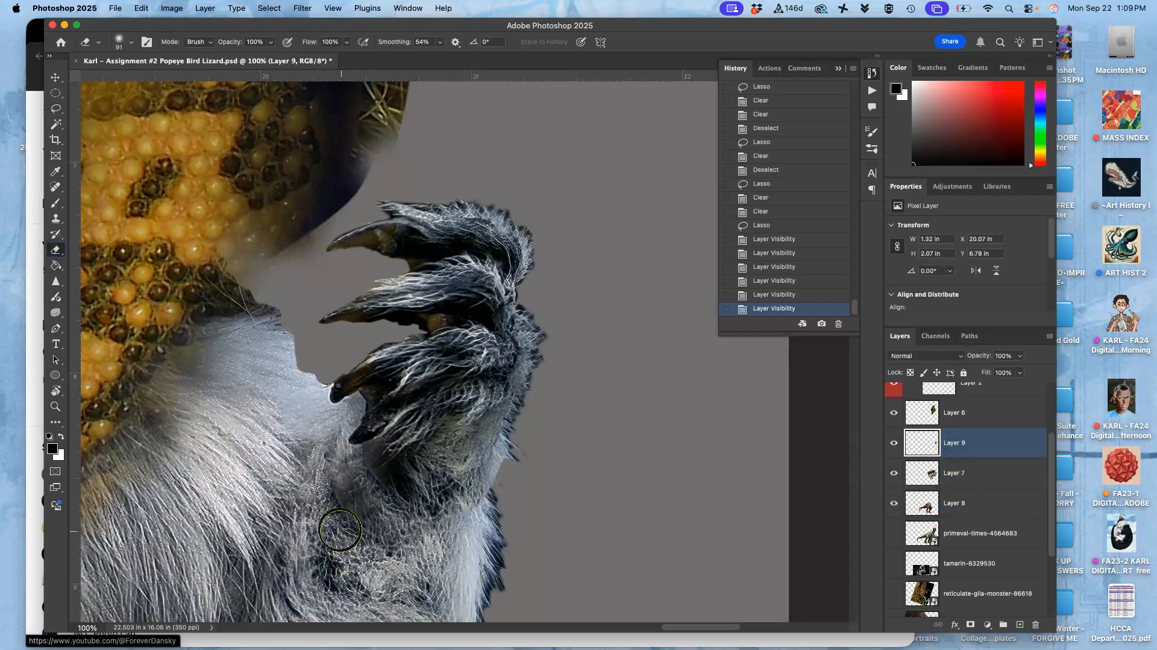
pyautogui.moveTo(342, 509)
pyautogui.mouseDown()
pyautogui.moveTo(341, 467)
pyautogui.moveTo(336, 483)
pyautogui.mouseUp()
pyautogui.click(336, 479)
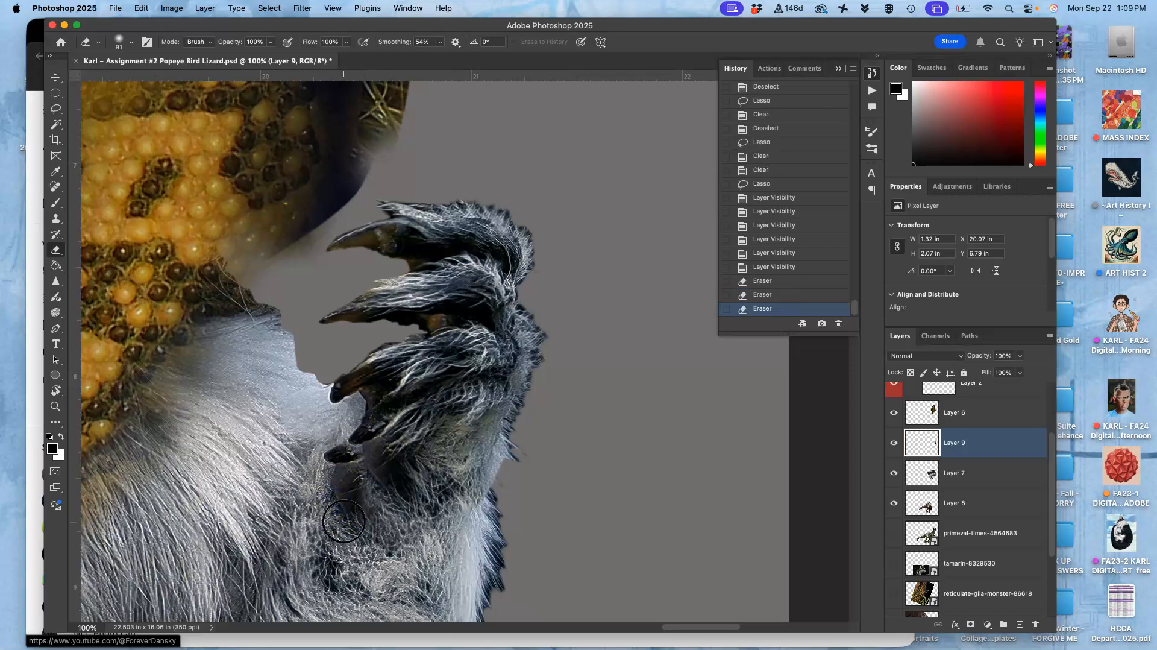
pyautogui.press('super+z')
pyautogui.press('super+z')
pyautogui.press('super+z')
pyautogui.press('super+z')
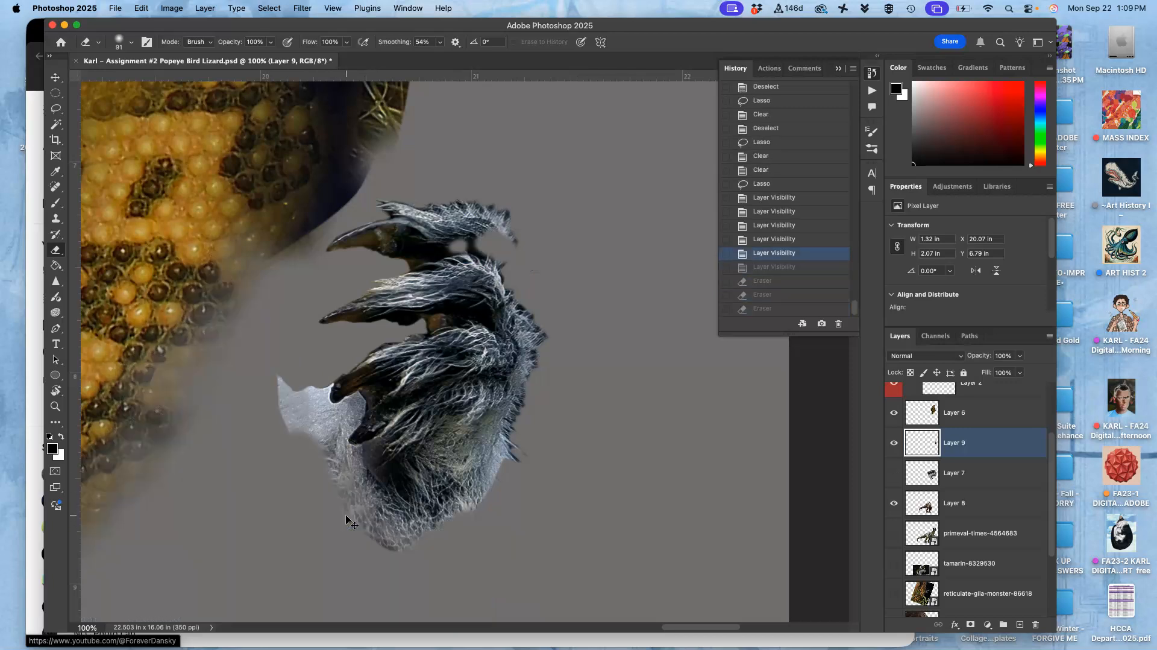
pyautogui.press('super+shift+z')
pyautogui.moveTo(343, 501)
pyautogui.mouseDown()
pyautogui.moveTo(367, 511)
pyautogui.moveTo(365, 527)
pyautogui.mouseUp()
pyautogui.press('super+z')
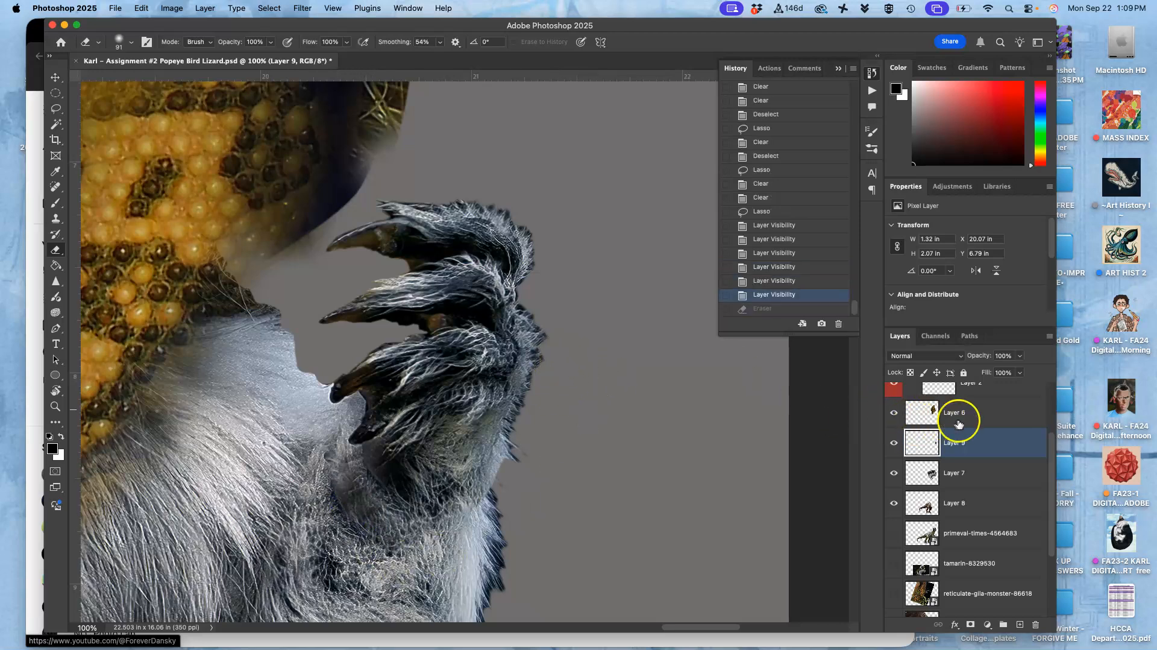
# Merge Layer 9 and Layer 7 into a single layer, checking them by hiding and showing before and after
pyautogui.click(894, 445)
pyautogui.click(893, 444)
pyautogui.click(893, 474)
pyautogui.click(893, 474)
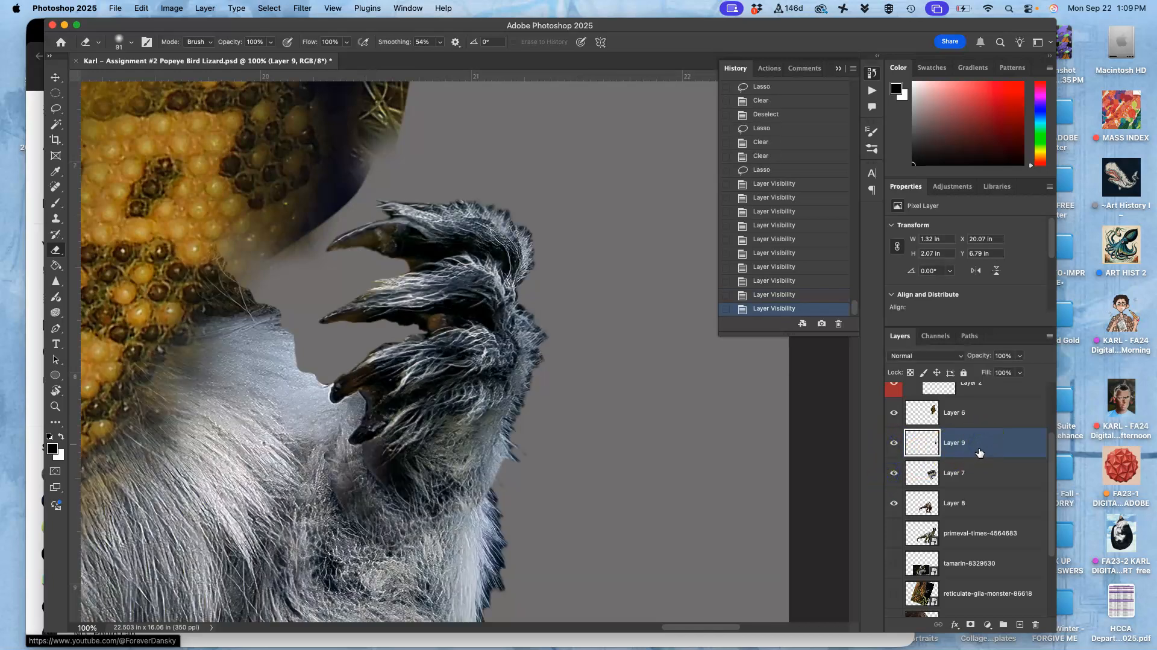
pyautogui.keyDown('shift'); pyautogui.click(980, 475); pyautogui.keyUp('shift')
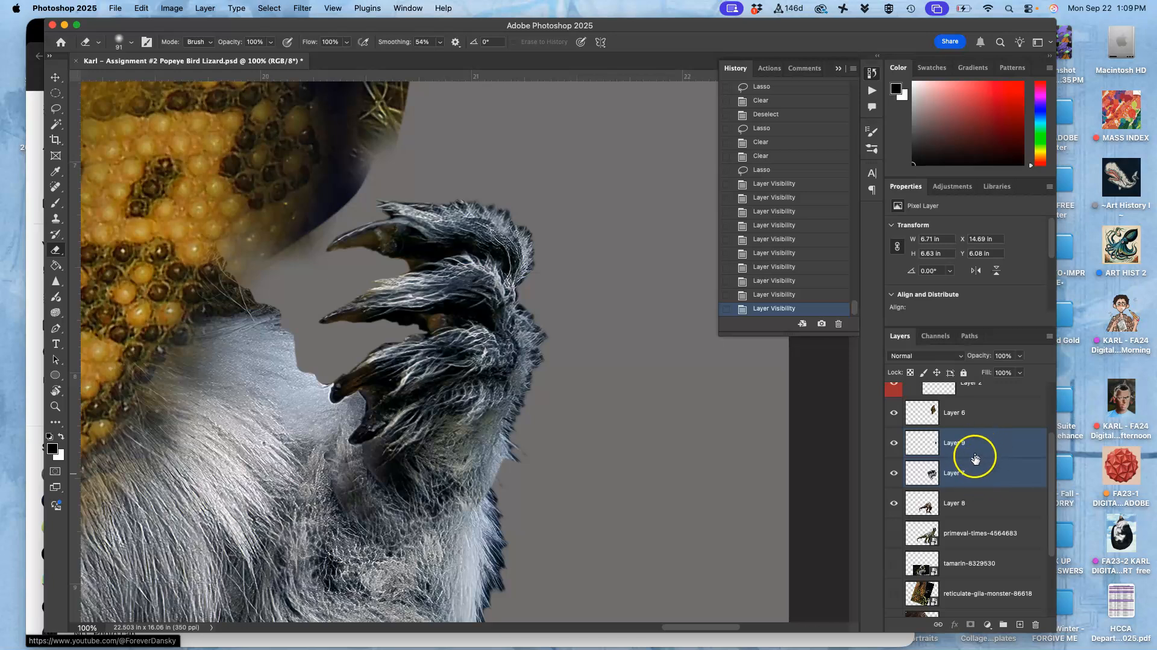
pyautogui.click(205, 8)
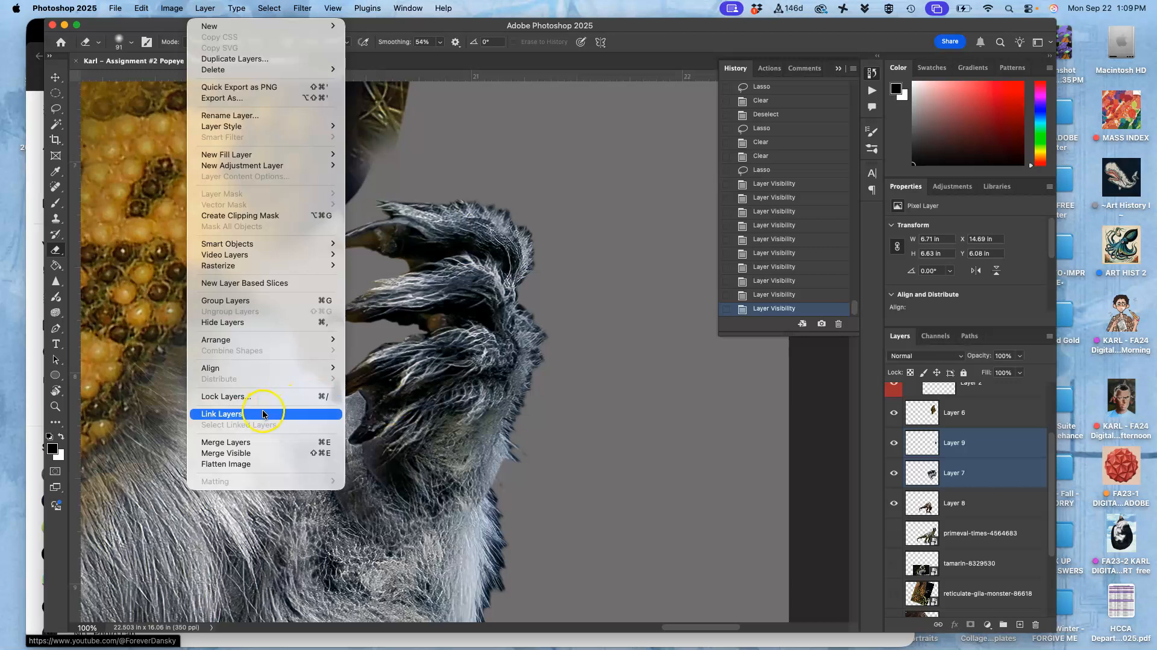
pyautogui.click(240, 443)
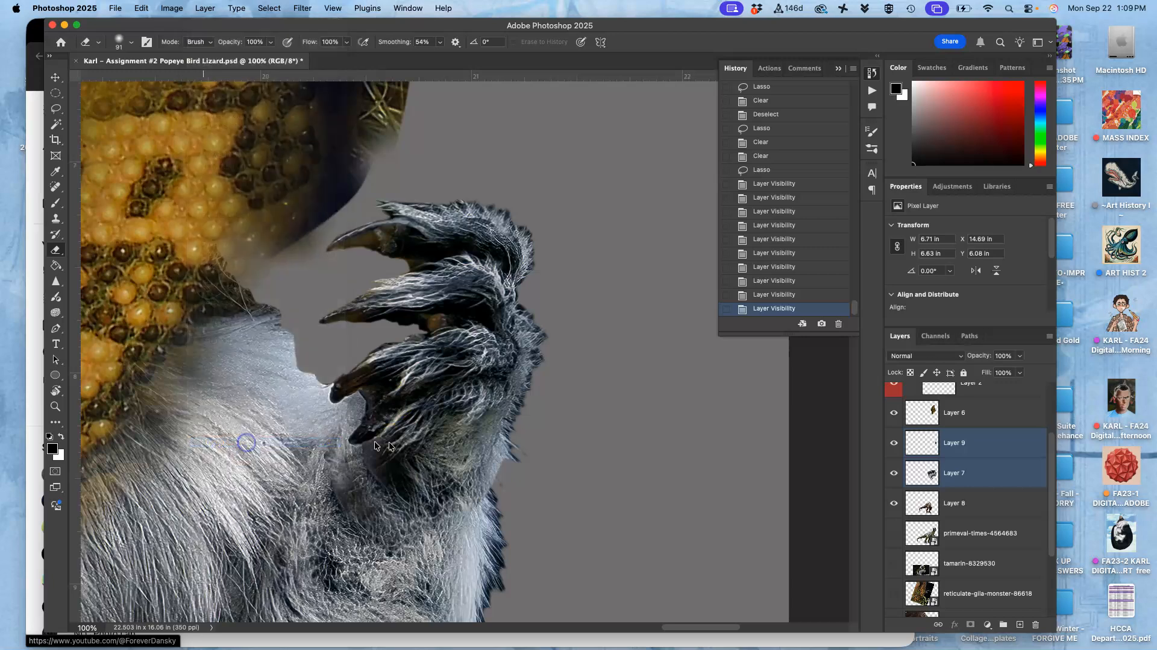
pyautogui.click(892, 444)
pyautogui.click(892, 443)
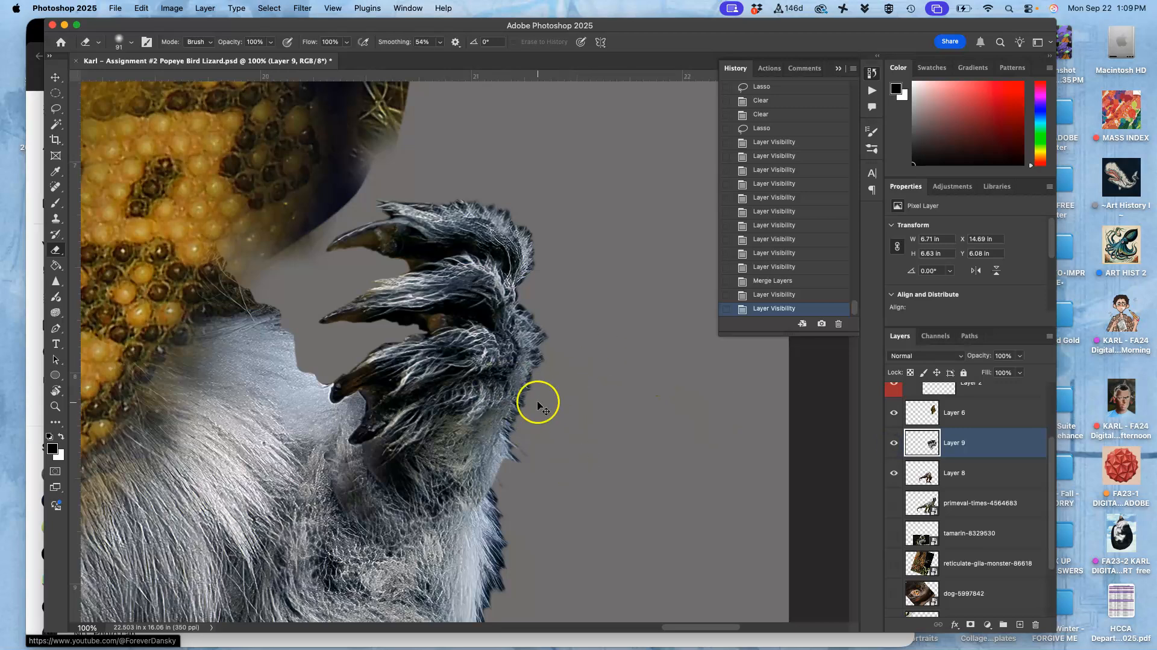
# Review the whole composite creature, and inspect the chest and raised arm up close
pyautogui.scroll(-5, 538, 403)
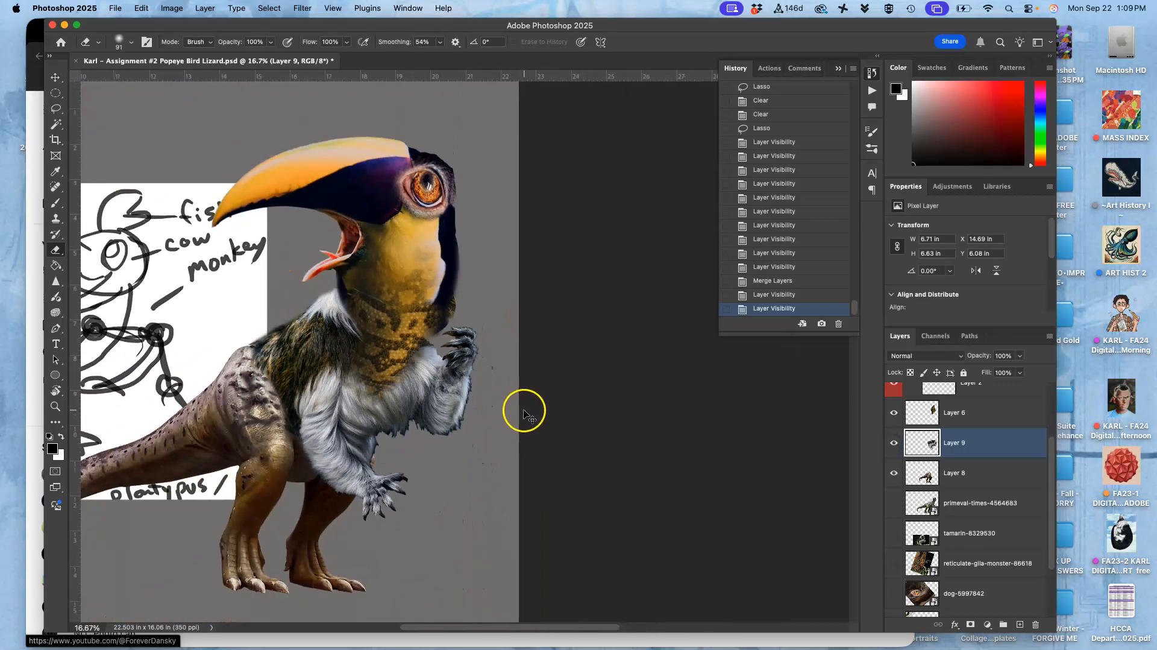
pyautogui.scroll(-1, 524, 415)
pyautogui.scroll(1, 517, 416)
pyautogui.moveTo(461, 415); pyautogui.dragTo(634, 422)
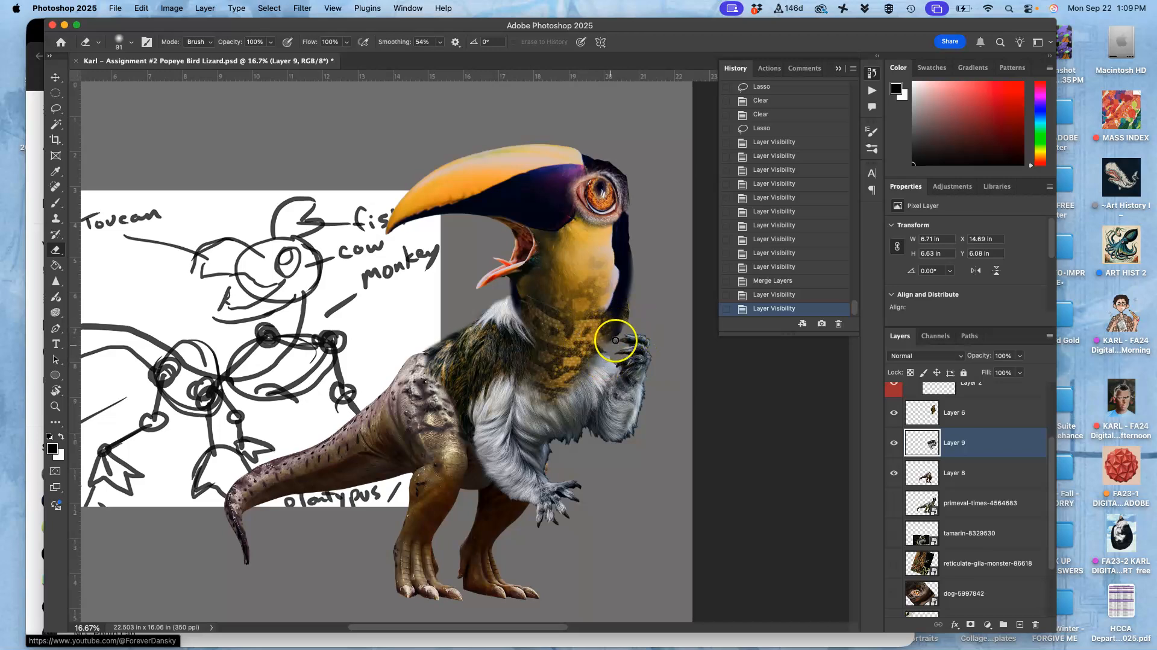
pyautogui.press('super+plus')
pyautogui.press('super+plus')
pyautogui.press('super+plus')
pyautogui.moveTo(612, 318)
pyautogui.mouseDown()
pyautogui.moveTo(297, 220)
pyautogui.moveTo(258, 219)
pyautogui.mouseUp()
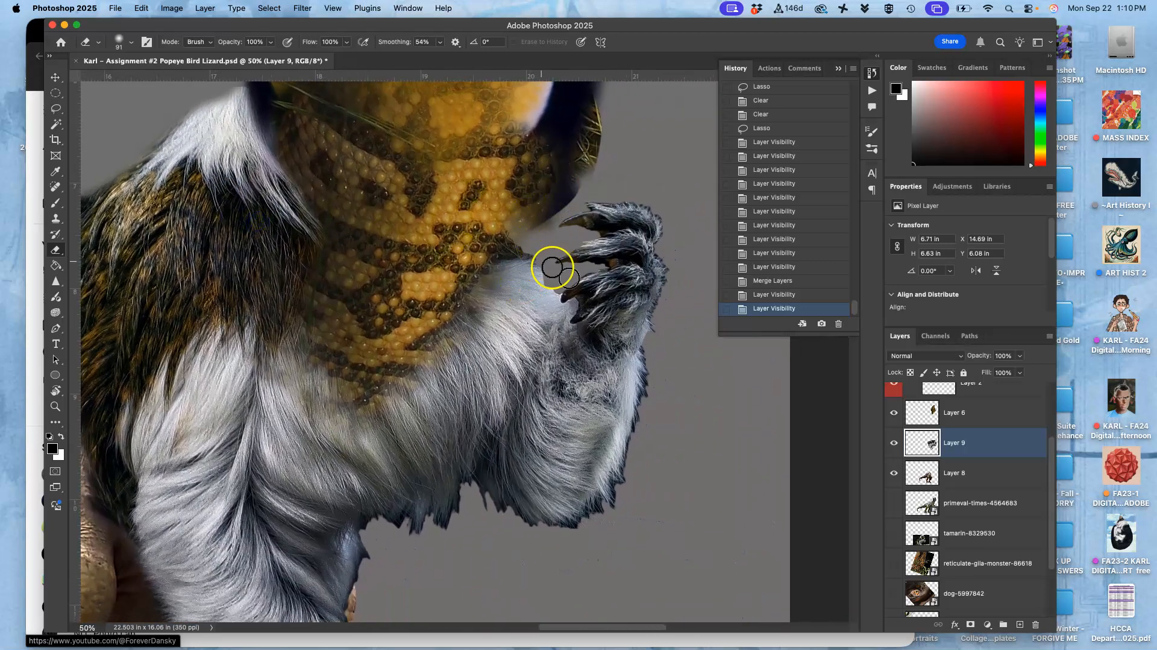
# Examine the merged furry arms against the body by hiding and showing Layer 9, both close up and from farther out
pyautogui.click(894, 444)
pyautogui.click(894, 443)
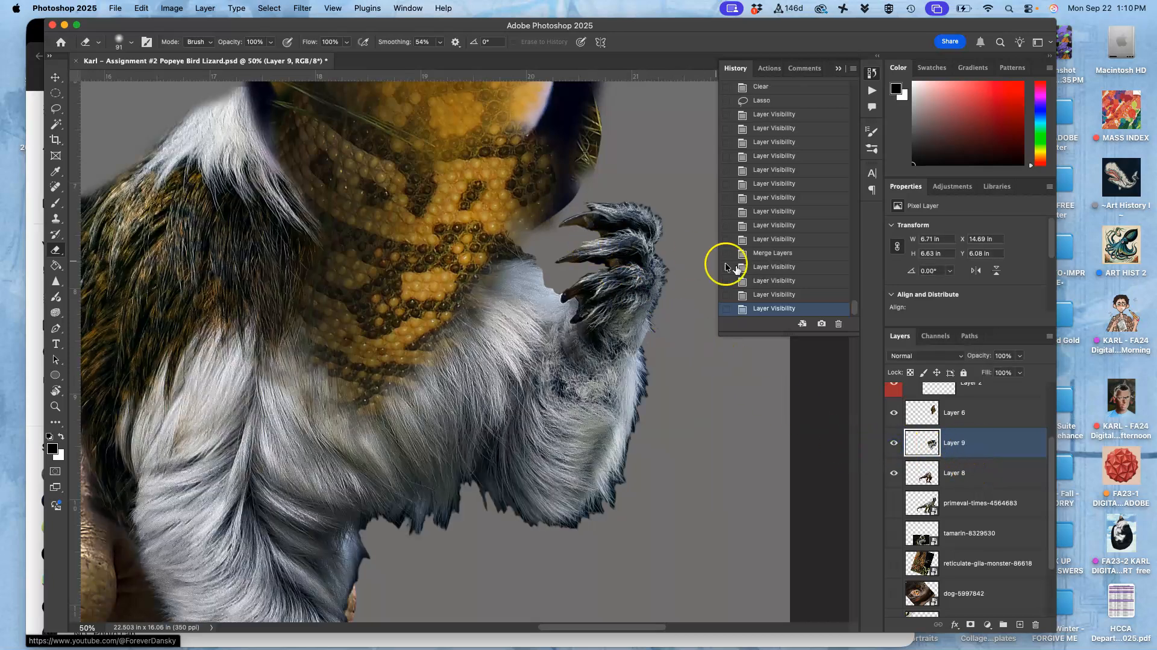
pyautogui.press('super+minus')
pyautogui.press('super+minus')
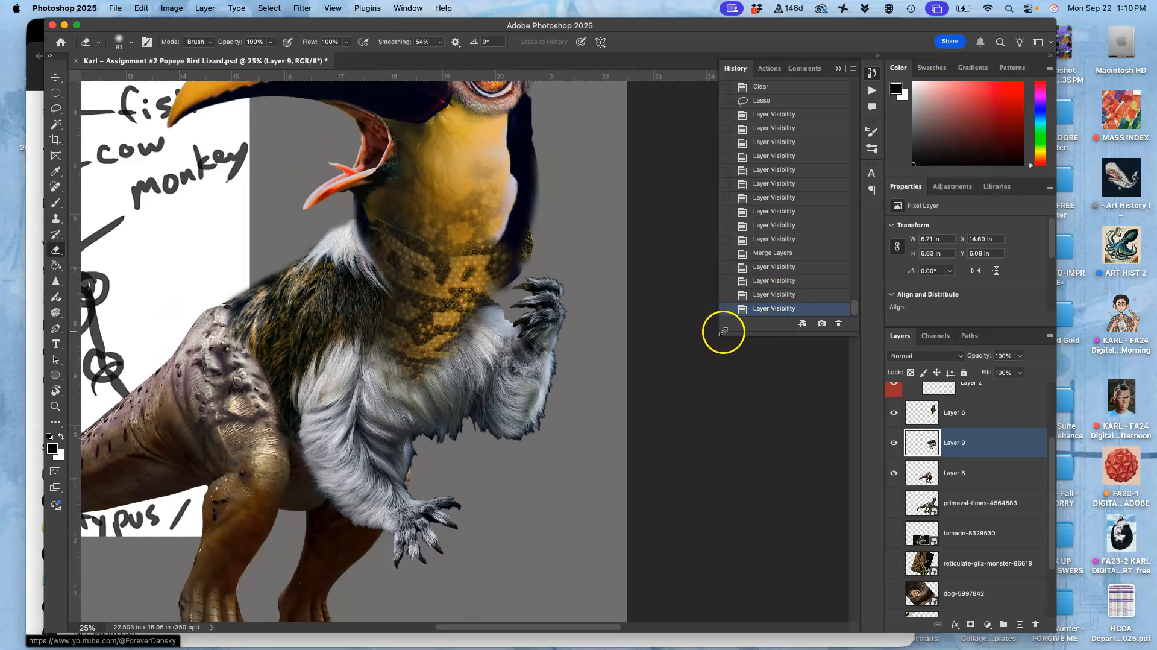
pyautogui.click(894, 444)
pyautogui.click(894, 444)
pyautogui.click(895, 443)
pyautogui.click(895, 442)
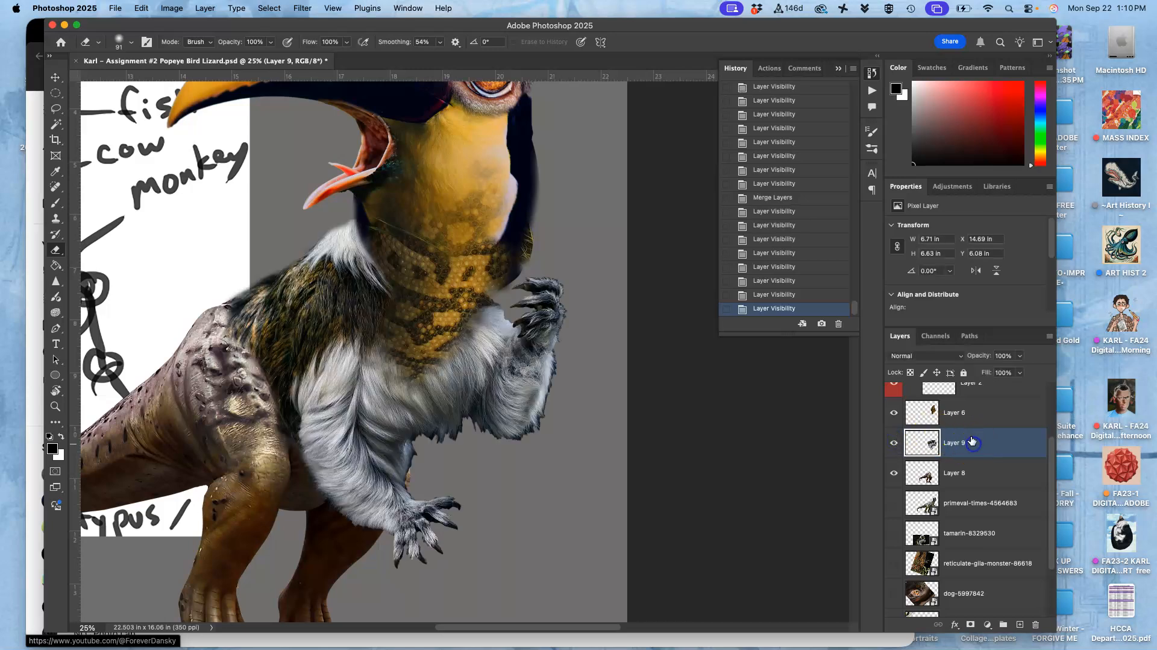
# Duplicate Layer 9, label the copy with the violet color, and rename it PUPPET WARP
pyautogui.press('super+j')
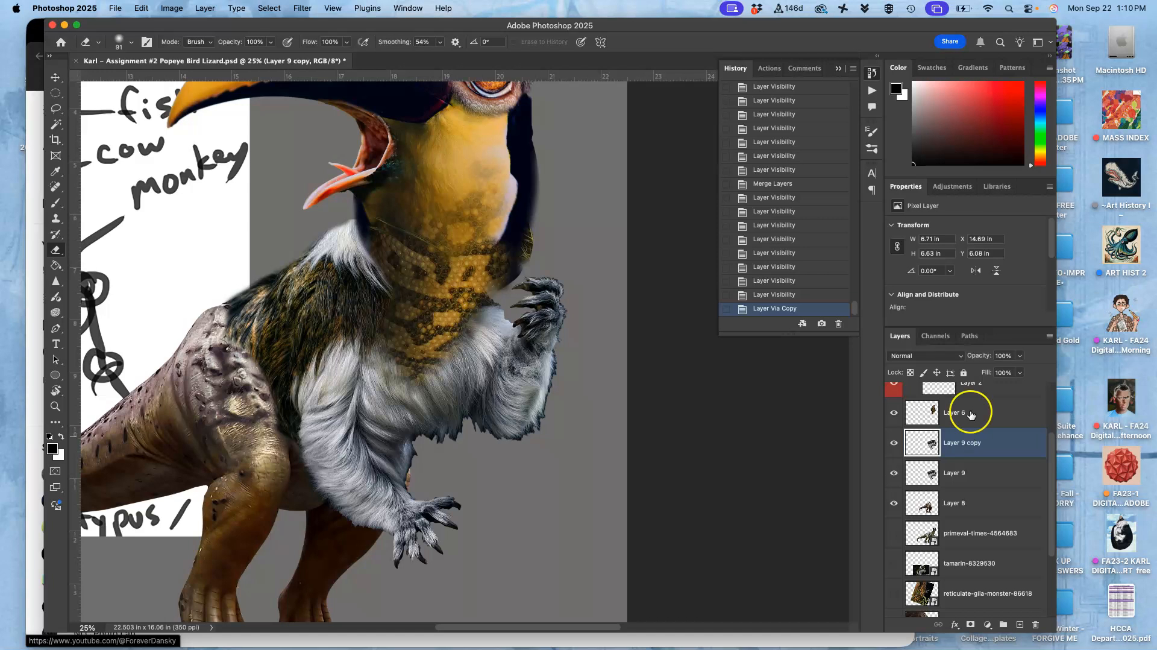
pyautogui.rightClick(896, 434)
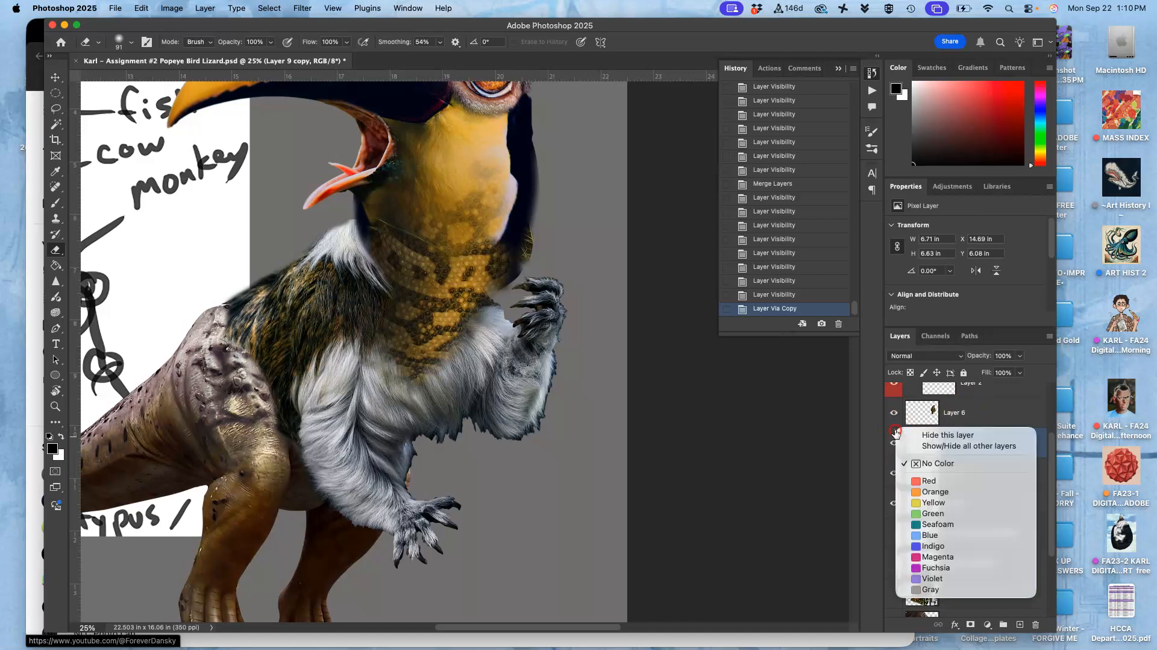
pyautogui.click(925, 577)
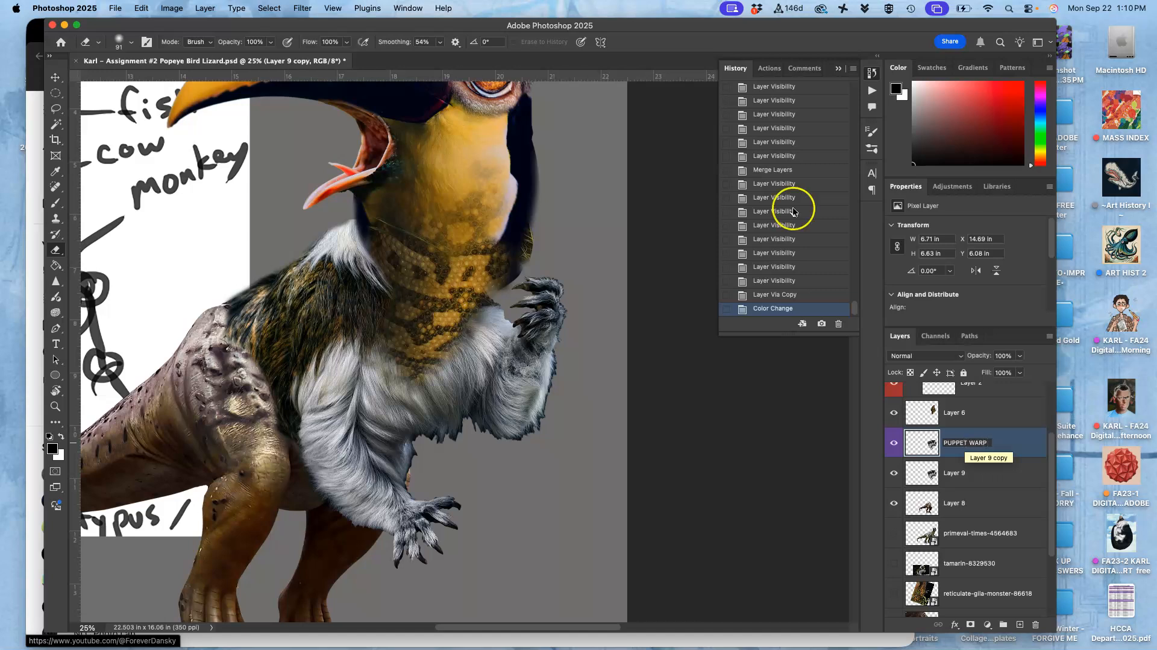
pyautogui.click(1005, 448)
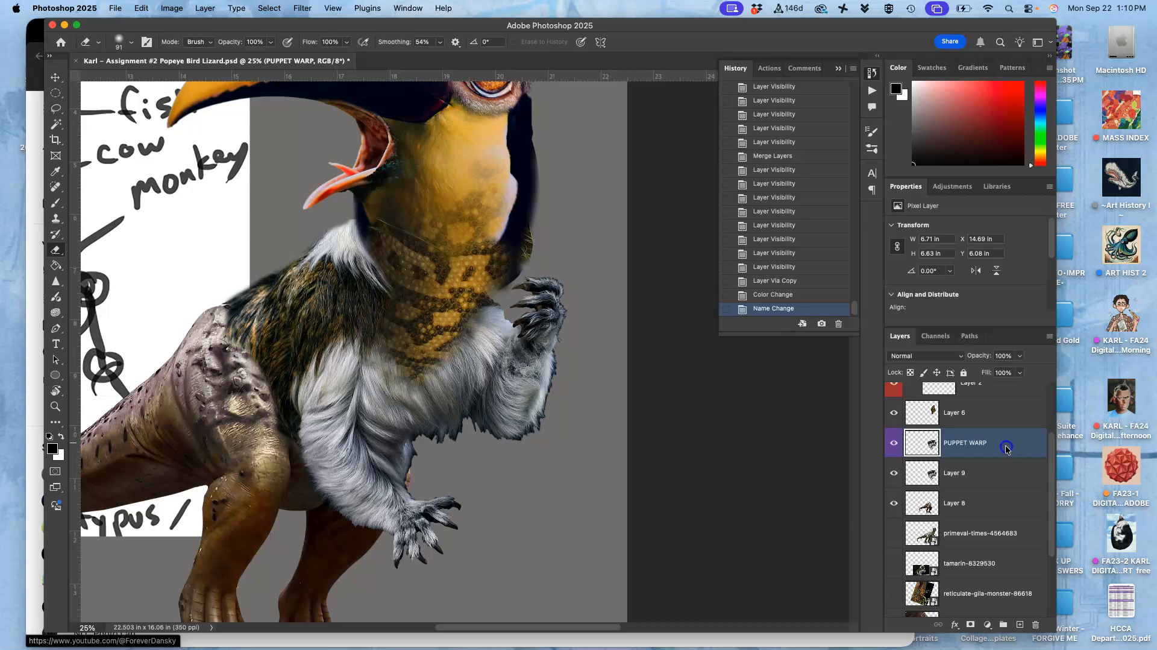
# Check the duplicate against the original by hiding and showing the PUPPET WARP layer
pyautogui.click(891, 444)
pyautogui.click(893, 444)
pyautogui.click(895, 443)
pyautogui.click(895, 444)
pyautogui.click(968, 446)
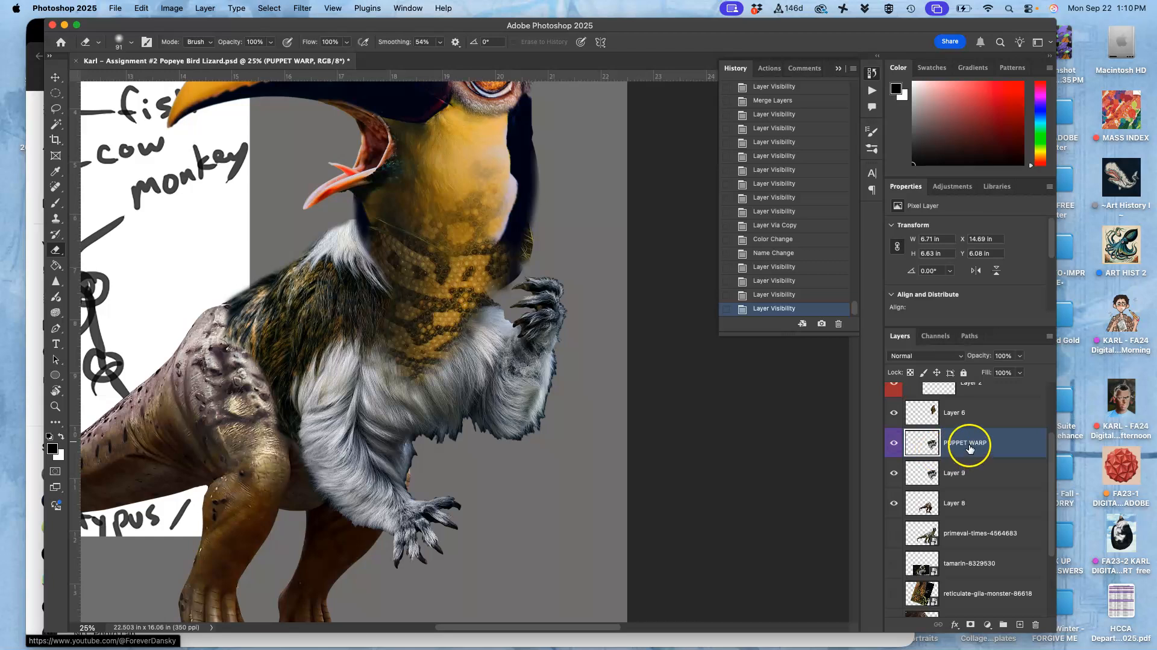
# Step back through the history to before the layer was duplicated, and restore the latest history state
pyautogui.press('super+z')
pyautogui.press('super+z')
pyautogui.press('super+z')
pyautogui.press('super+z')
pyautogui.press('super+z')
pyautogui.press('super+z')
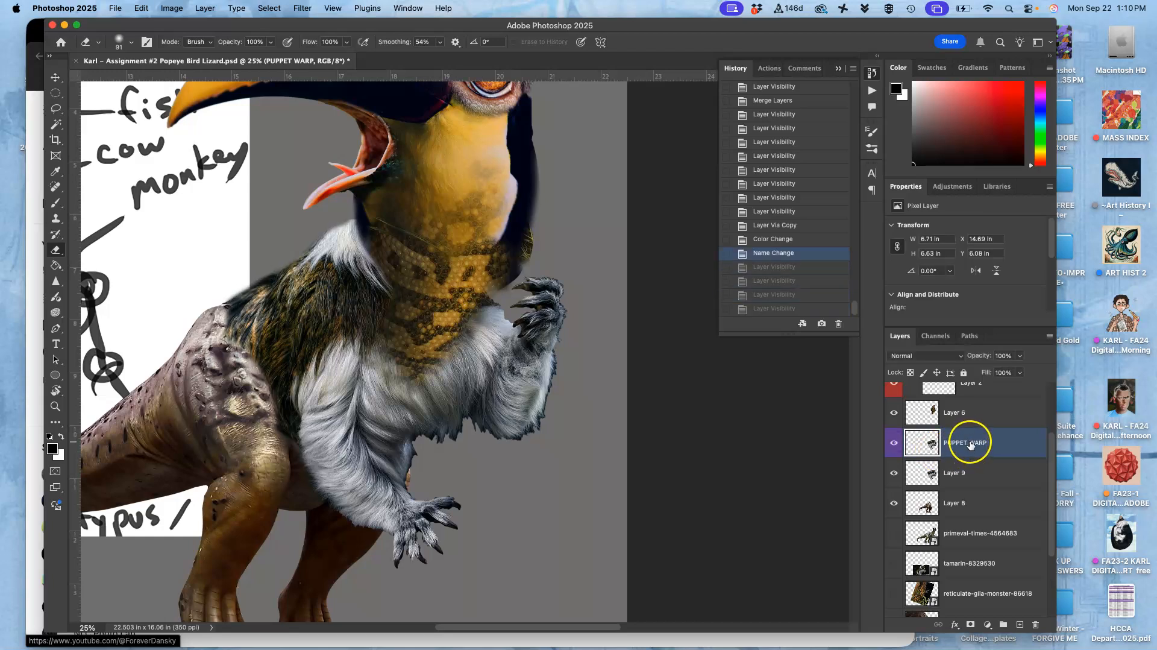
pyautogui.press('super+z')
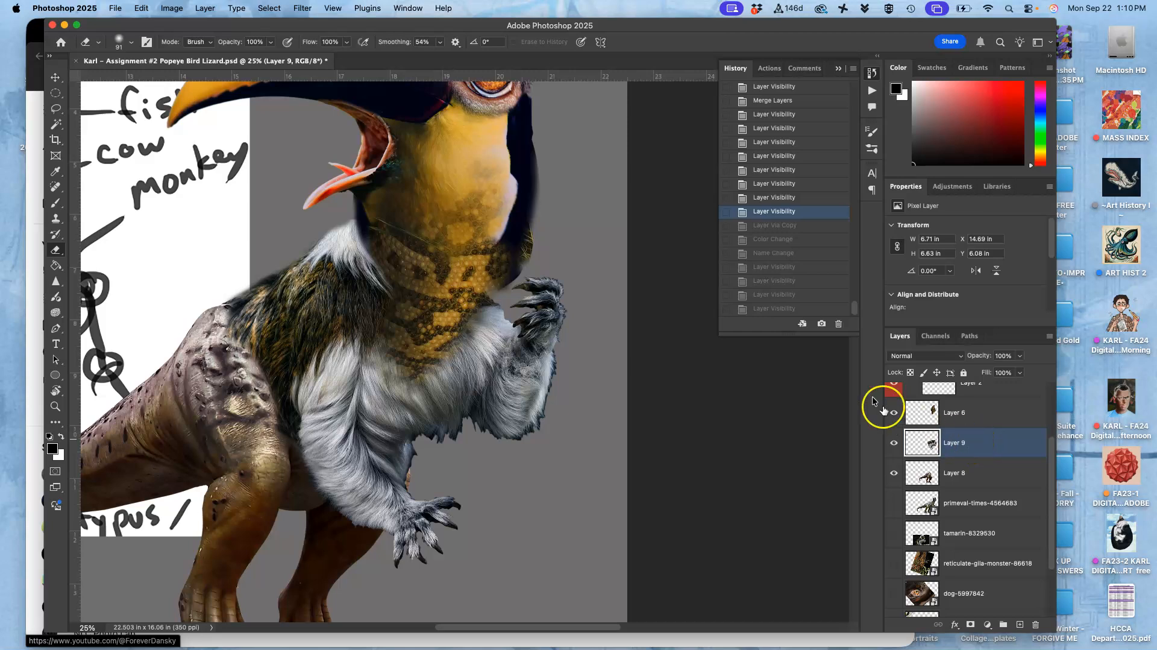
pyautogui.click(774, 308)
# Hide the original Layer 9 and check the PUPPET WARP copy by hiding and showing it, leaving the copy visible
pyautogui.click(895, 471)
pyautogui.click(895, 471)
pyautogui.click(894, 471)
pyautogui.click(896, 471)
pyautogui.click(896, 472)
pyautogui.click(896, 472)
pyautogui.click(895, 471)
pyautogui.click(894, 443)
pyautogui.click(894, 442)
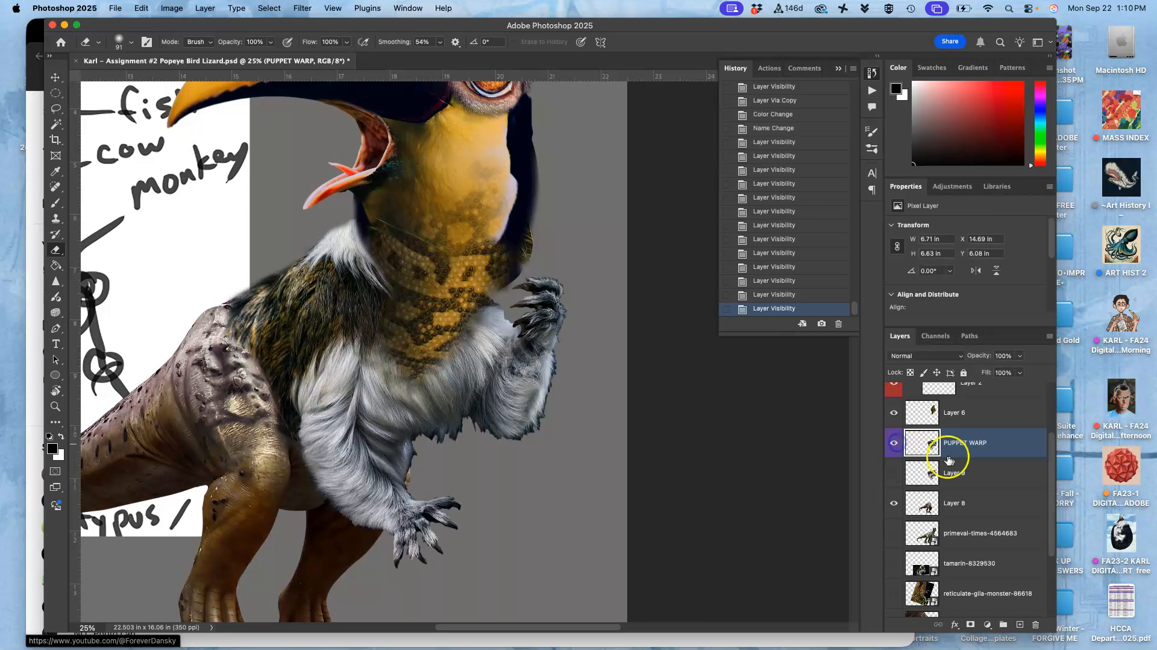
pyautogui.click(895, 444)
pyautogui.click(895, 444)
pyautogui.click(896, 445)
pyautogui.click(896, 446)
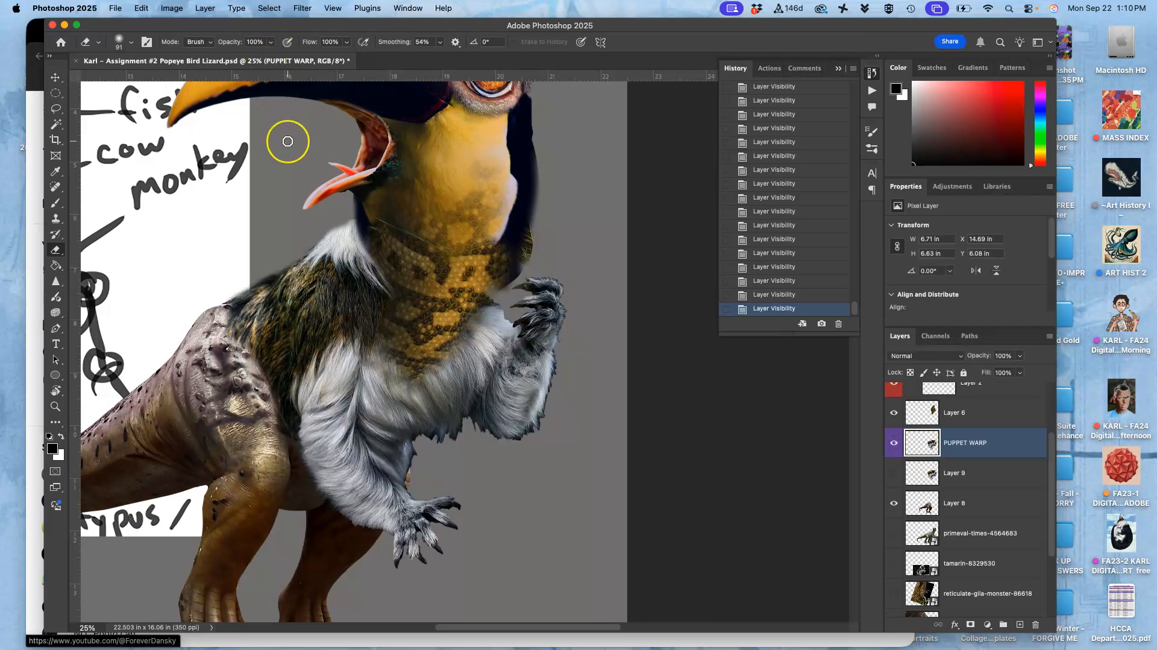
# Try a Warp transform on the PUPPET WARP layer, pulling the raised hand outward and up, and undo it
pyautogui.press('super+t')
pyautogui.rightClick(380, 347)
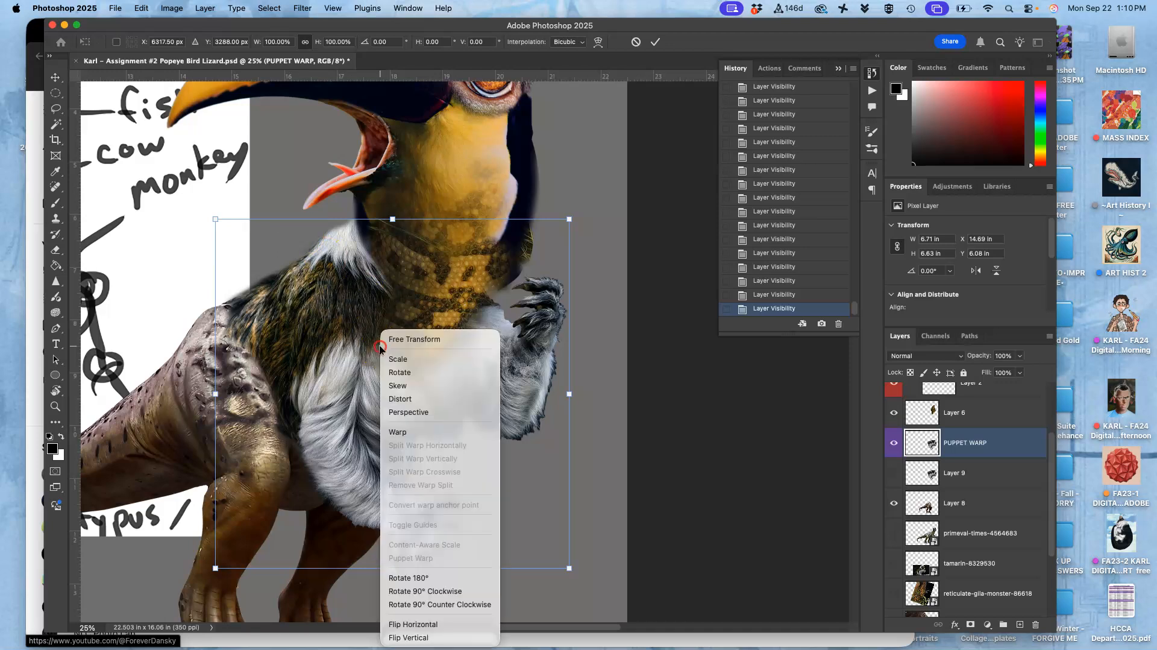
pyautogui.click(423, 432)
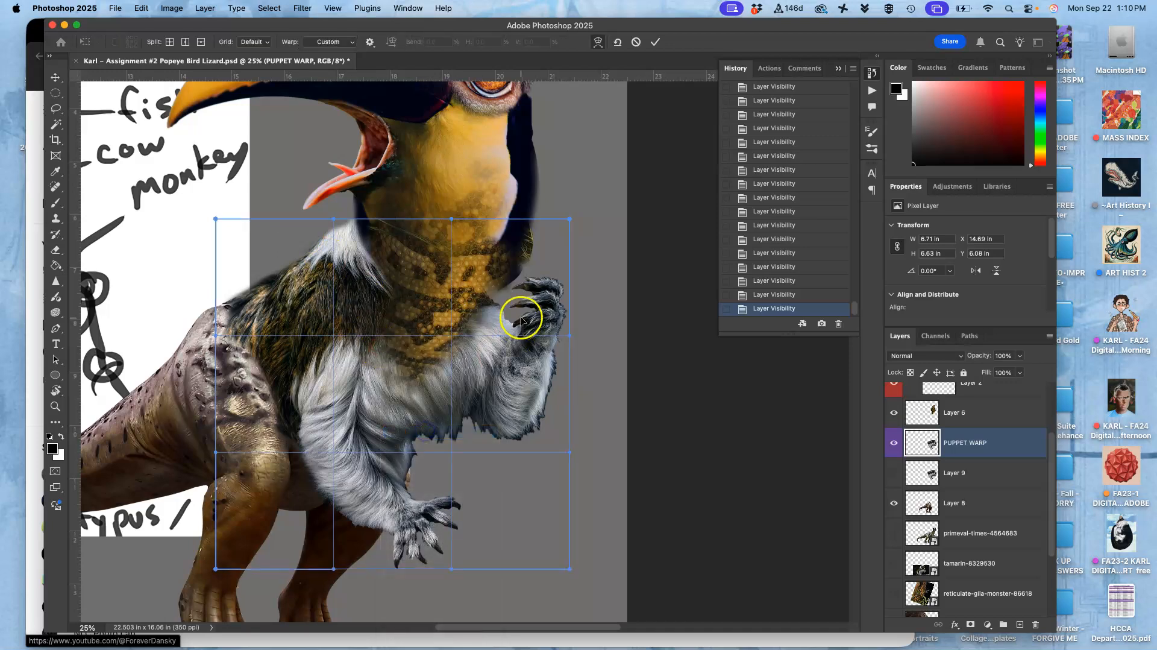
pyautogui.moveTo(554, 267); pyautogui.dragTo(587, 261)
pyautogui.moveTo(419, 529); pyautogui.dragTo(425, 526)
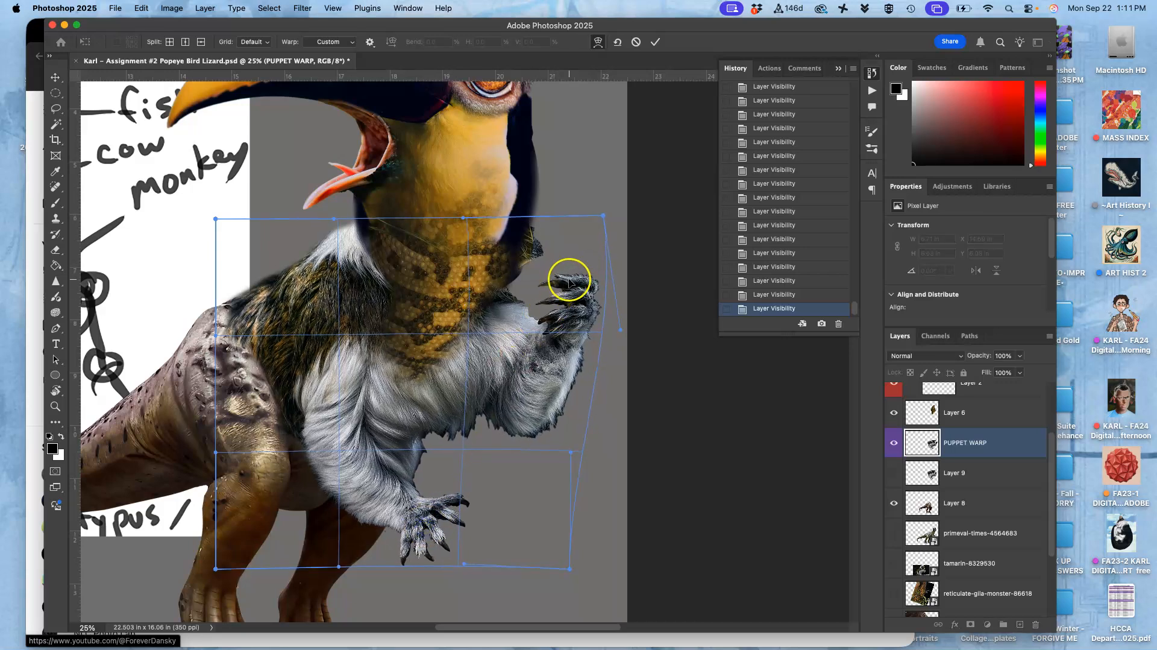
pyautogui.moveTo(577, 285)
pyautogui.mouseDown()
pyautogui.moveTo(595, 260)
pyautogui.moveTo(579, 275)
pyautogui.mouseUp()
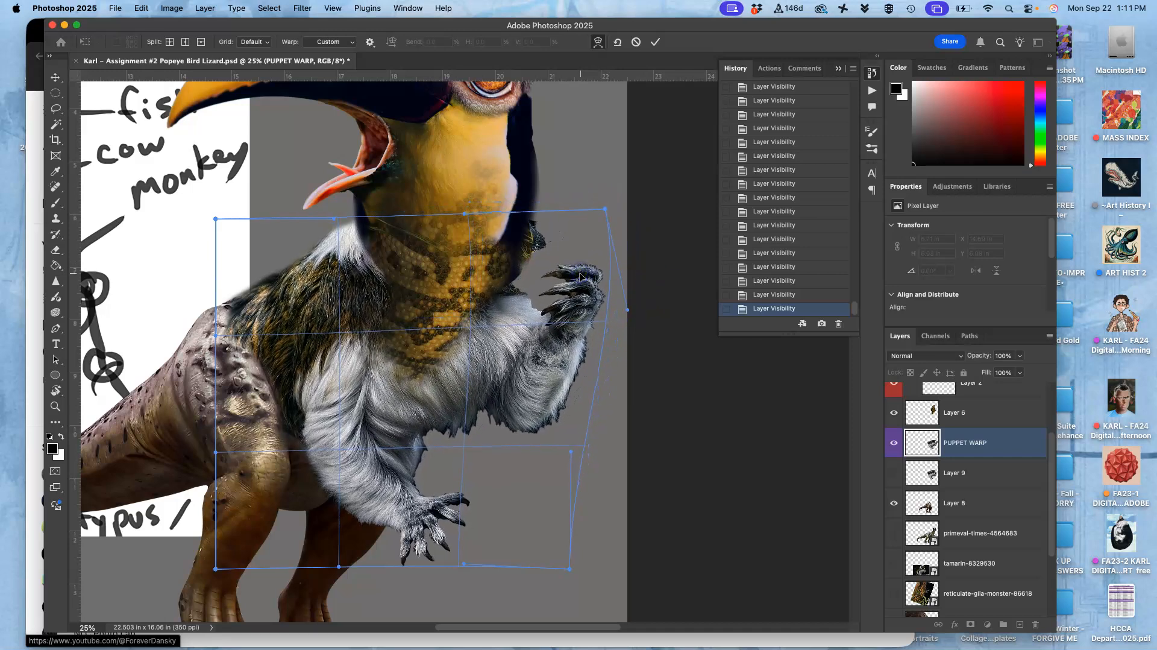
pyautogui.press('Return')
pyautogui.press('e')
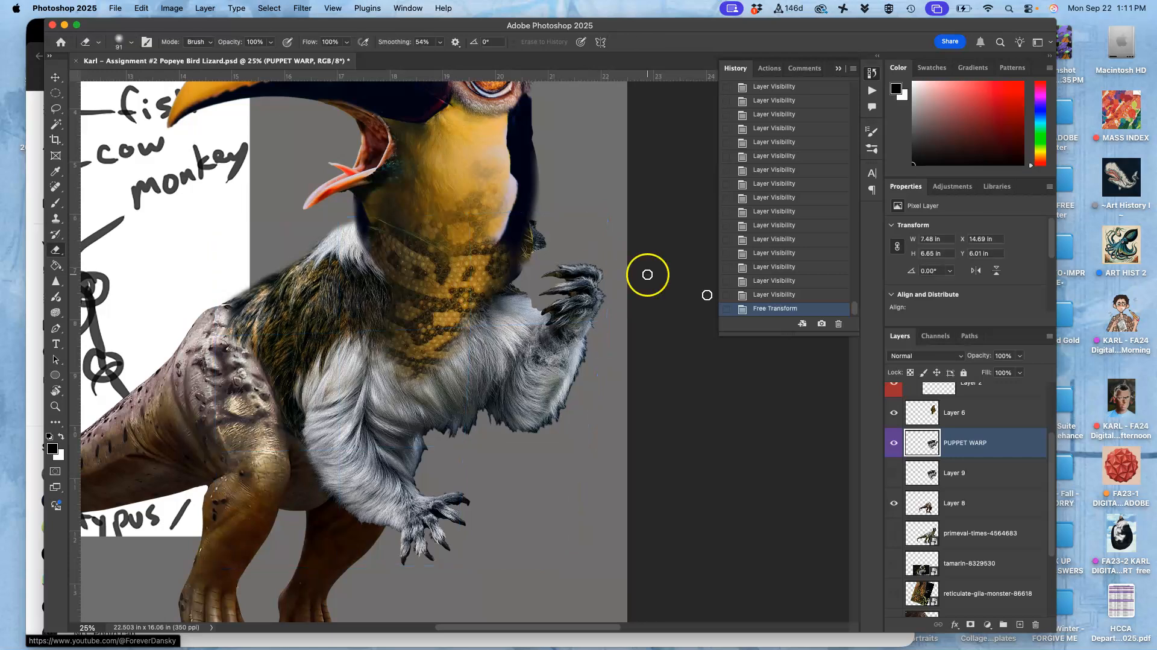
pyautogui.hotkey('ctrl', 'z')
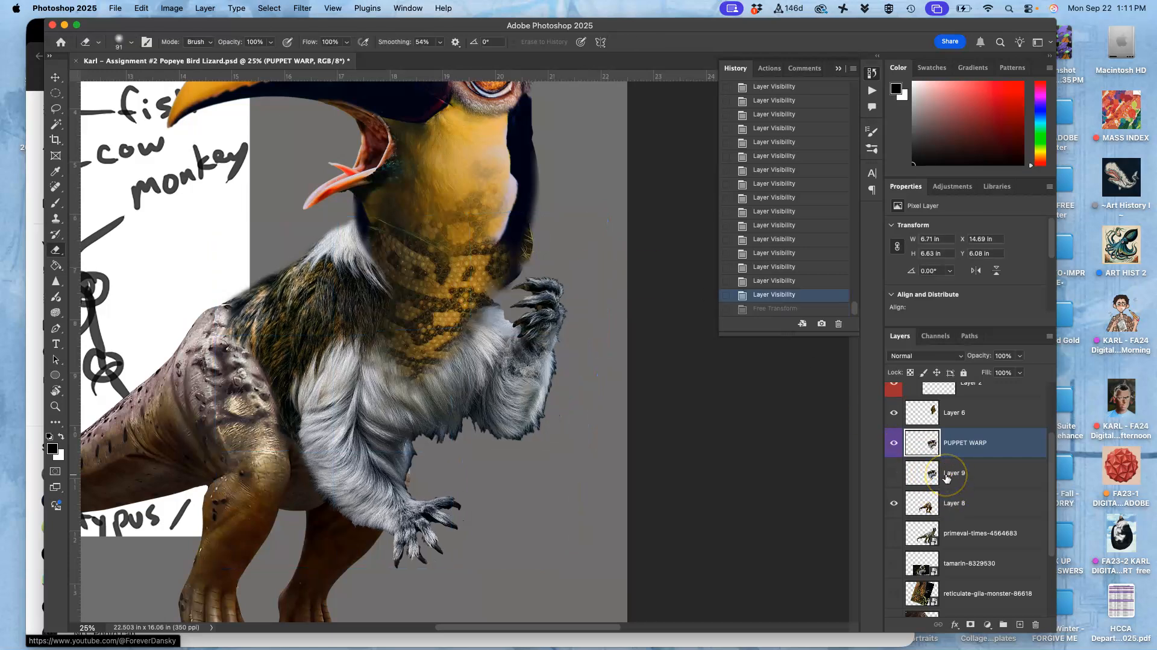
# Start Puppet Warp on the PUPPET WARP layer and pin the back, the top of the shoulder and the lower wrist
pyautogui.click(142, 9)
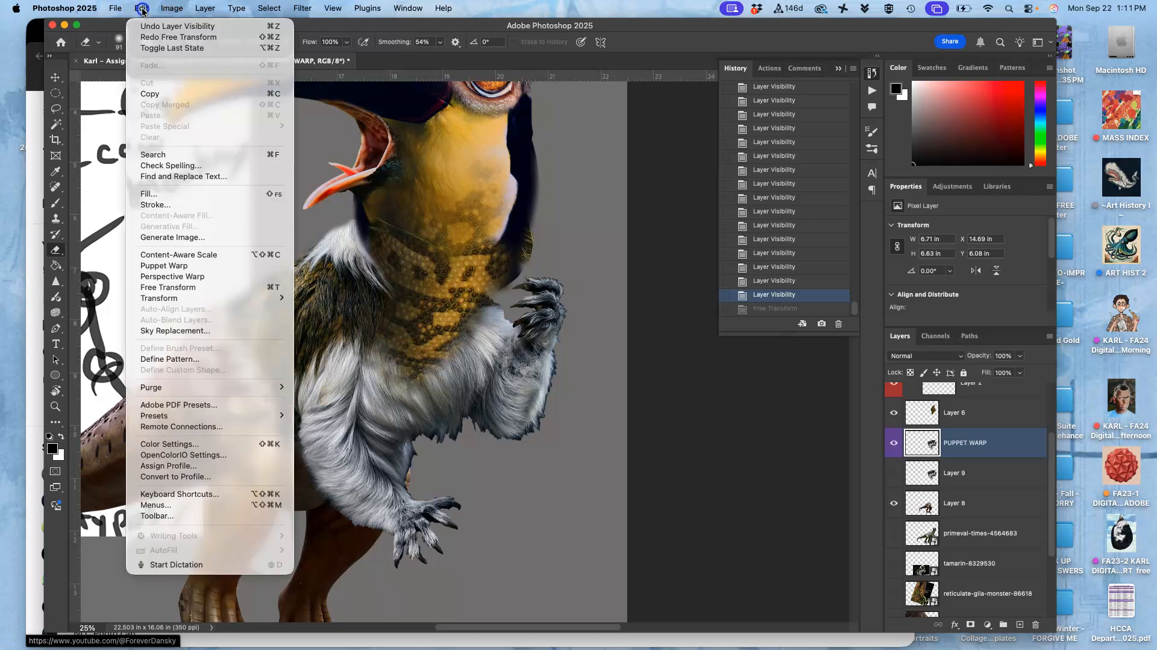
pyautogui.click(157, 267)
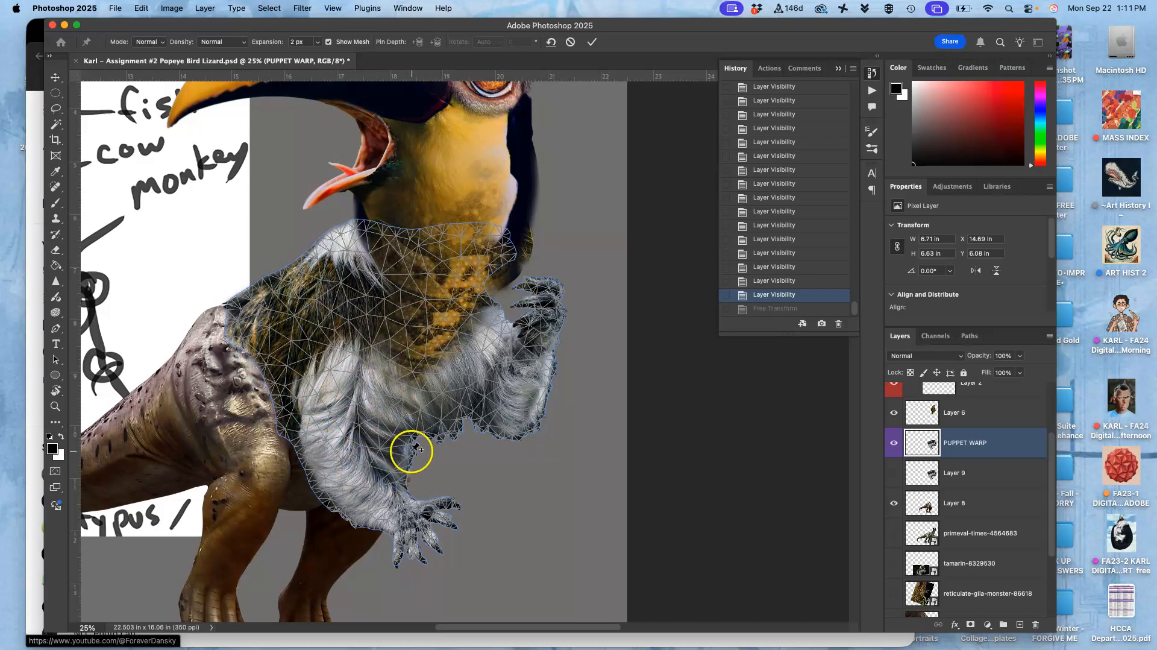
pyautogui.click(232, 309)
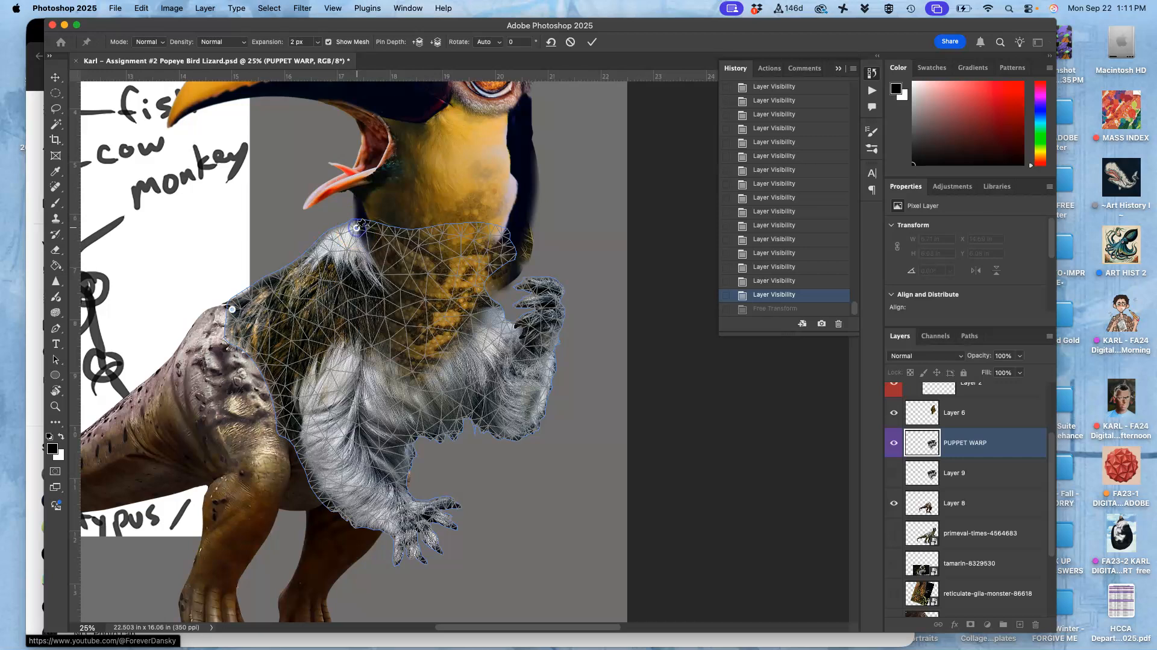
pyautogui.click(406, 516)
# Pull the raised hand up and outward with puppet pins, adjust the shoulder and elbow with added pins, and apply the warp
pyautogui.moveTo(552, 325); pyautogui.dragTo(599, 282)
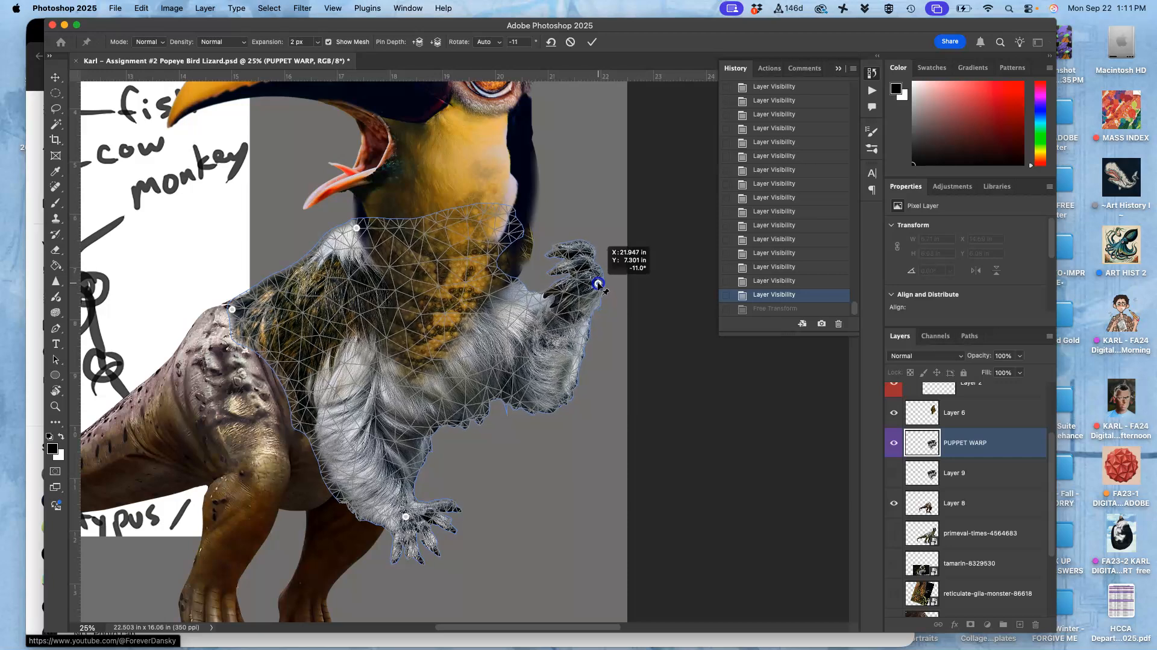
pyautogui.moveTo(360, 351); pyautogui.dragTo(347, 334)
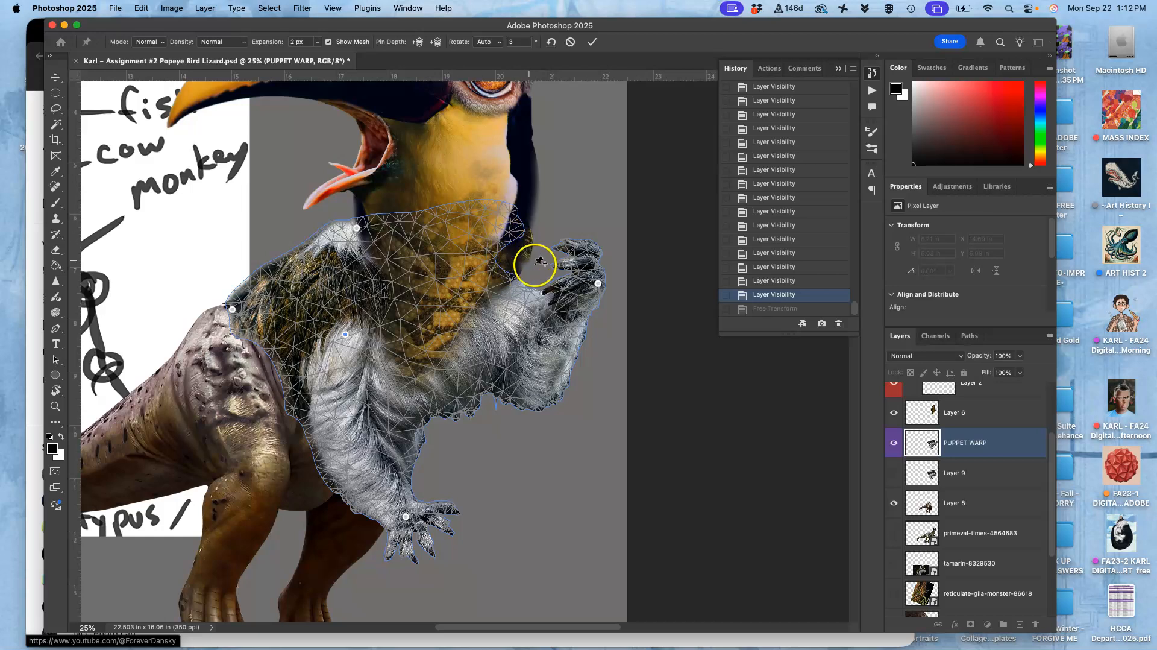
pyautogui.moveTo(597, 283); pyautogui.dragTo(584, 289)
pyautogui.click(534, 398)
pyautogui.moveTo(531, 404); pyautogui.dragTo(546, 404)
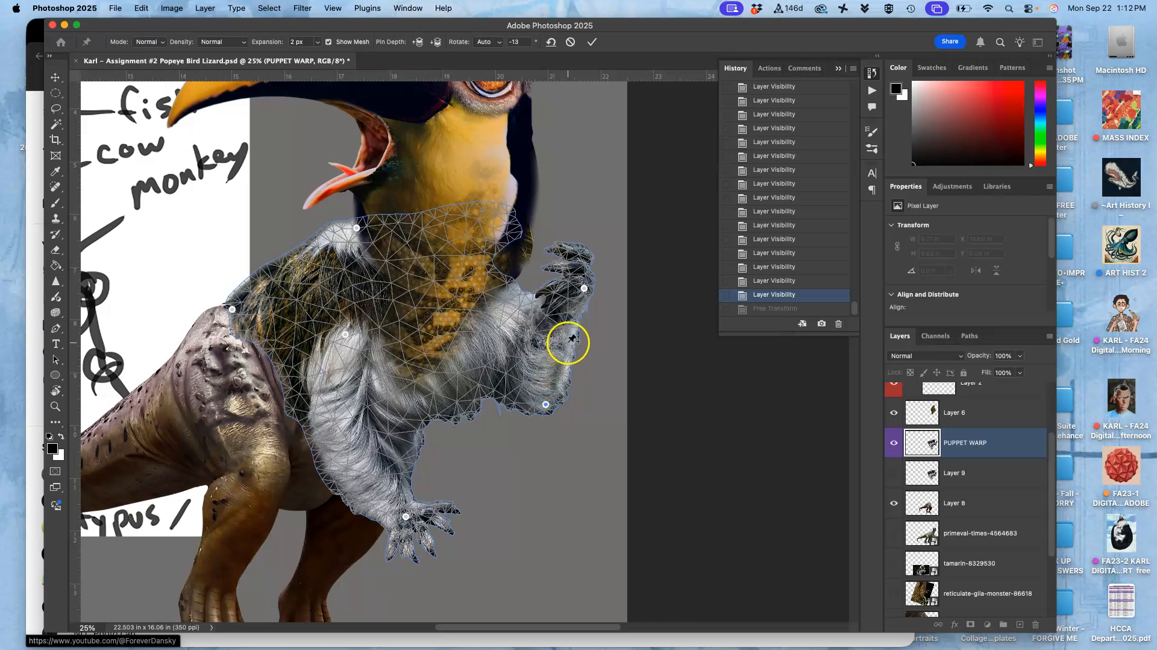
pyautogui.press('Return')
pyautogui.press('e')
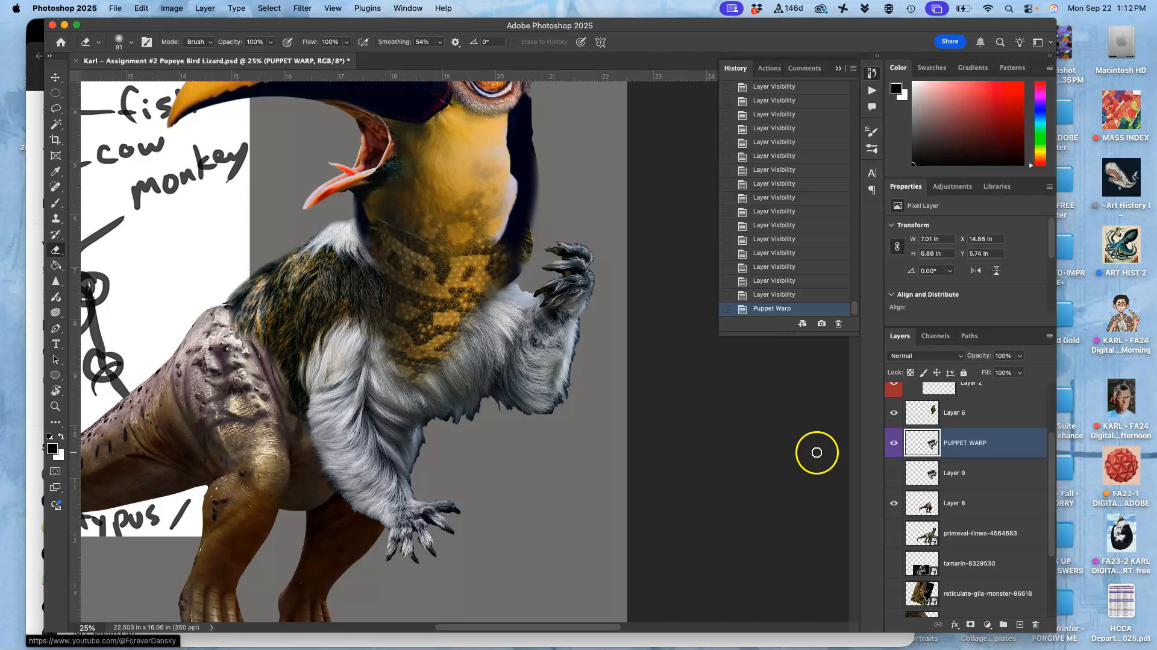
# Compare the warped arms with the original by toggling Layer 9, PUPPET WARP and Layer 8, and review the whole creature
pyautogui.click(894, 475)
pyautogui.click(894, 444)
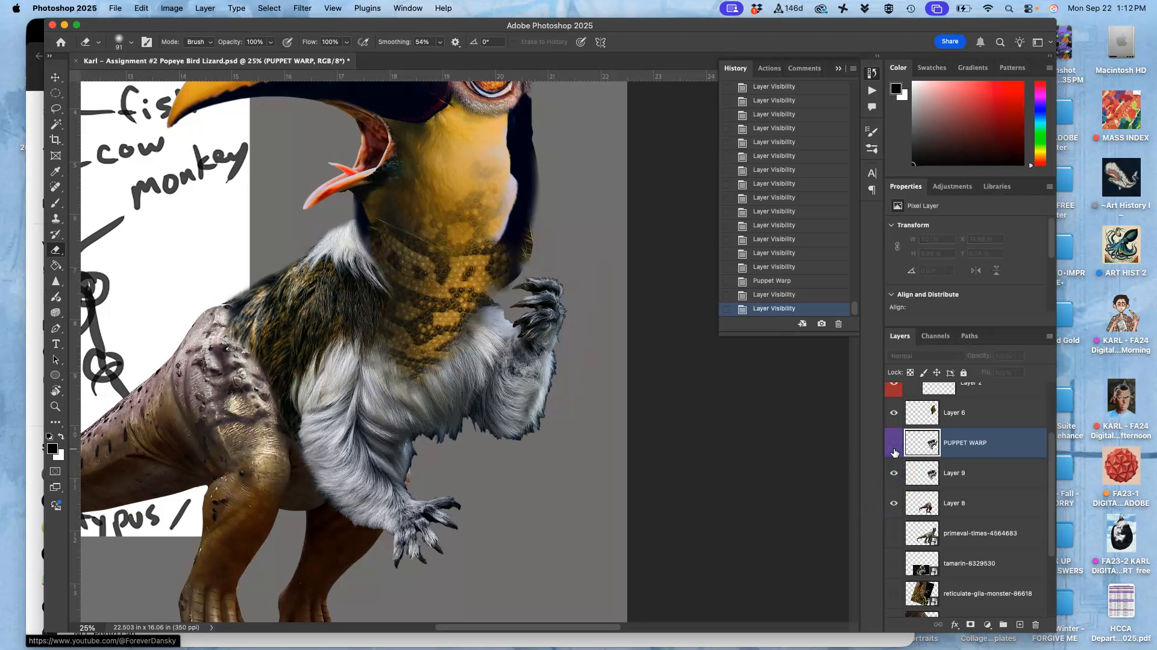
pyautogui.click(894, 446)
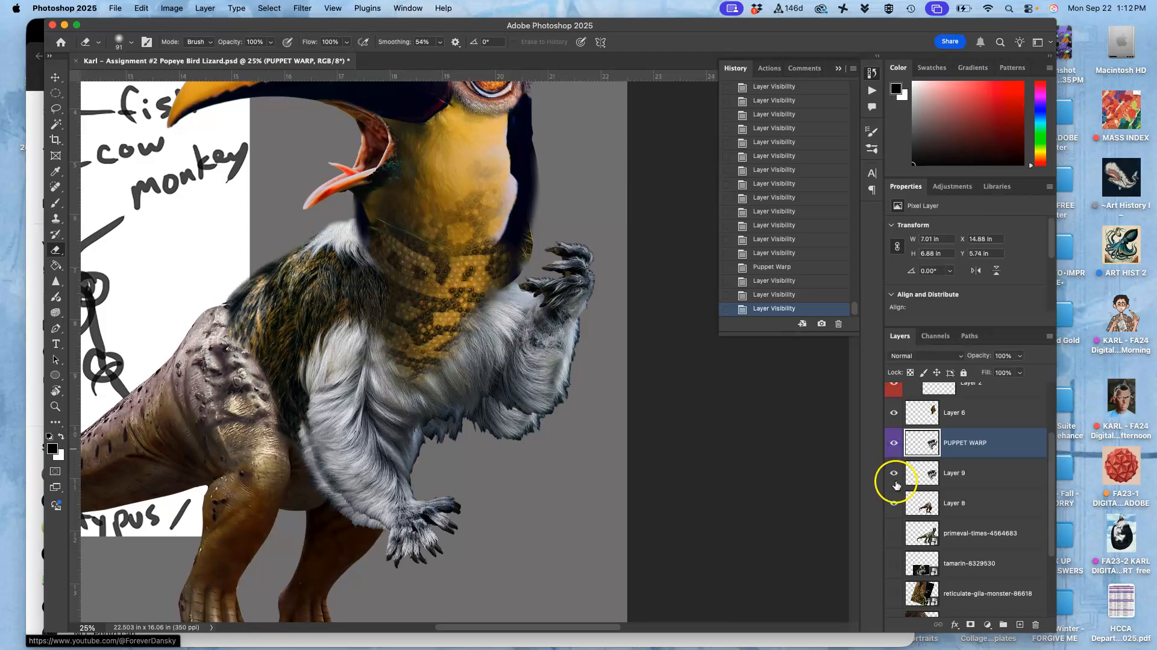
pyautogui.click(894, 503)
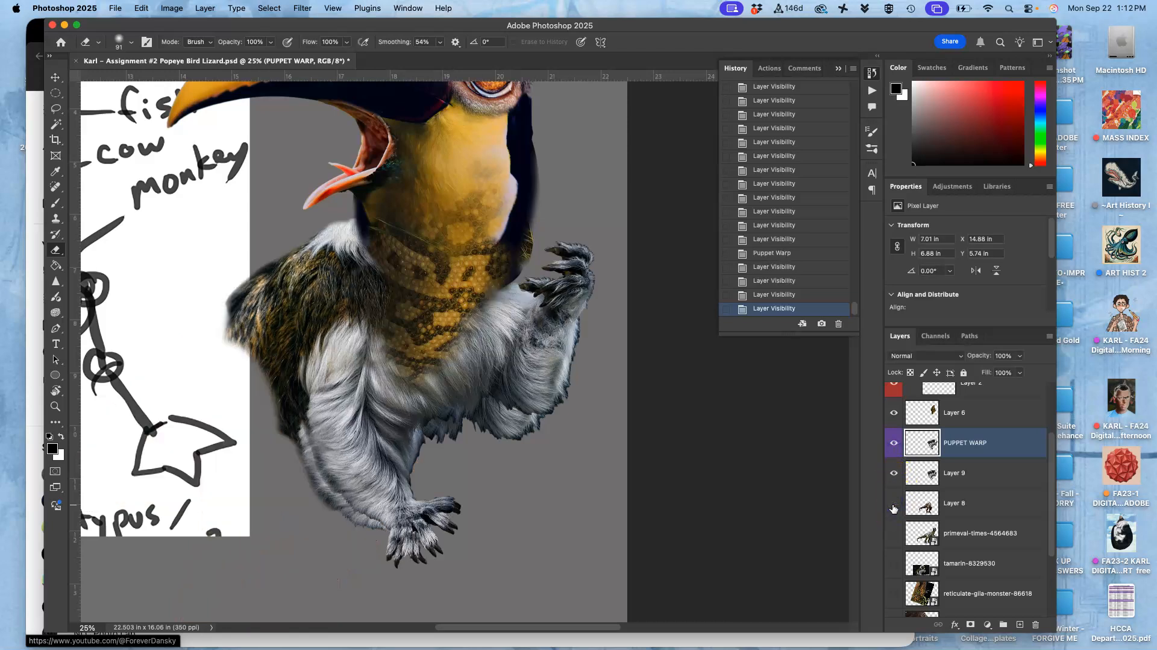
pyautogui.click(894, 505)
pyautogui.click(895, 480)
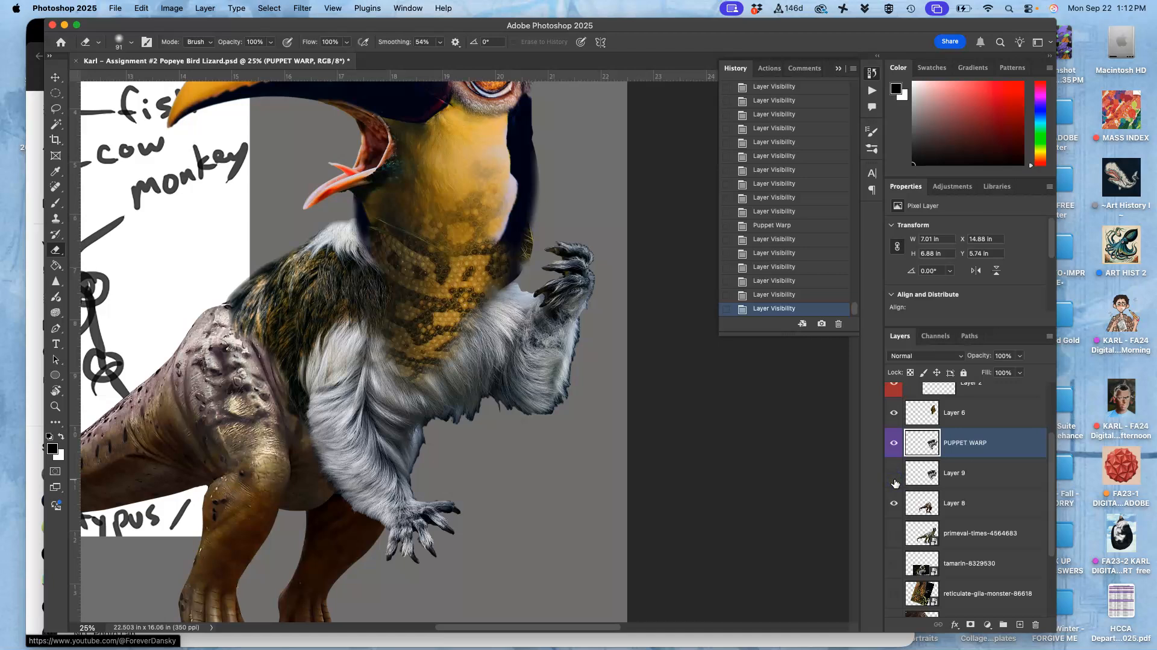
pyautogui.hscroll(-5, 706, 471)
pyautogui.scroll(2, 706, 470)
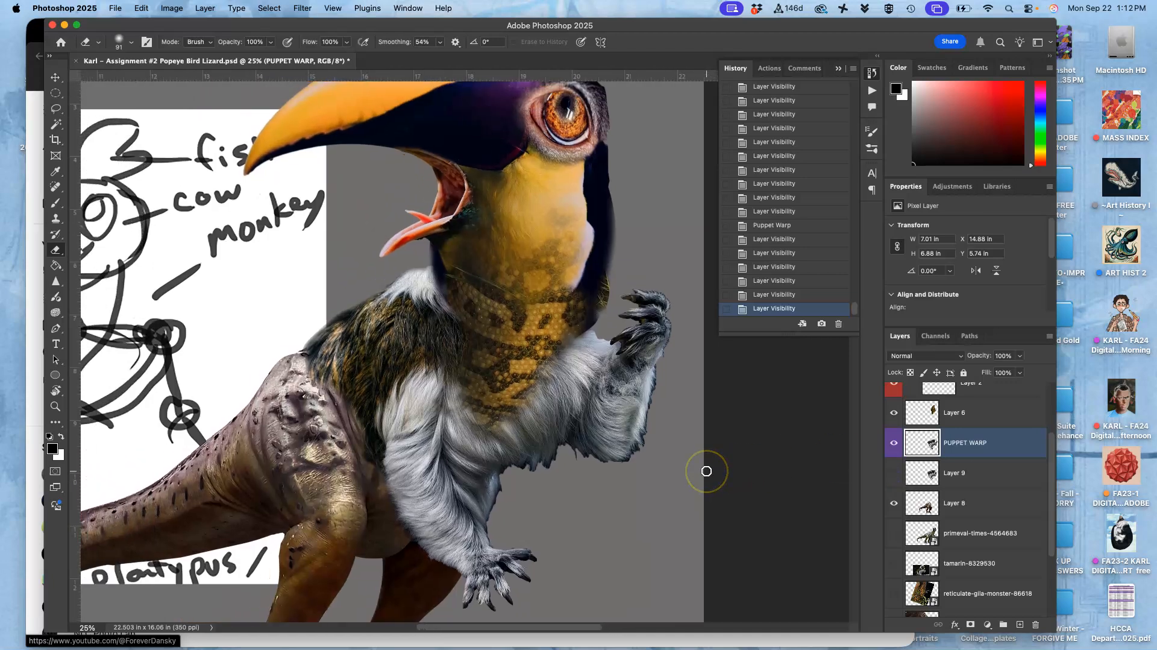
pyautogui.press('super+minus')
pyautogui.press('super+minus')
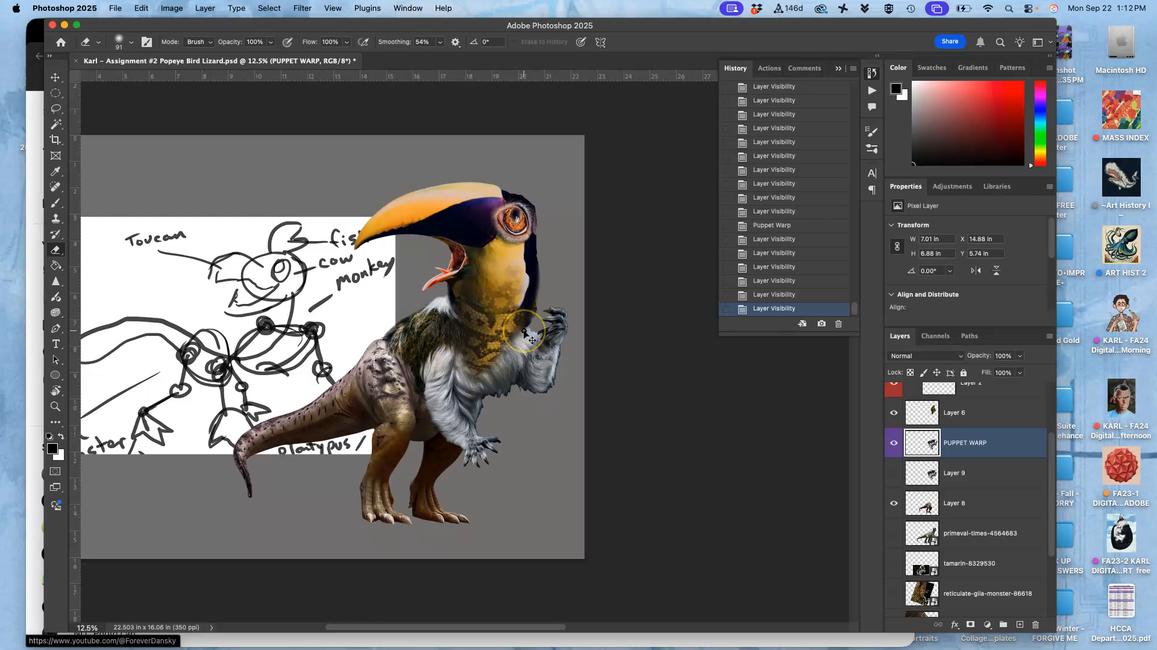
# Lasso the white fur patch at the base of the neck and copy it to a new layer
pyautogui.scroll(5, 524, 331)
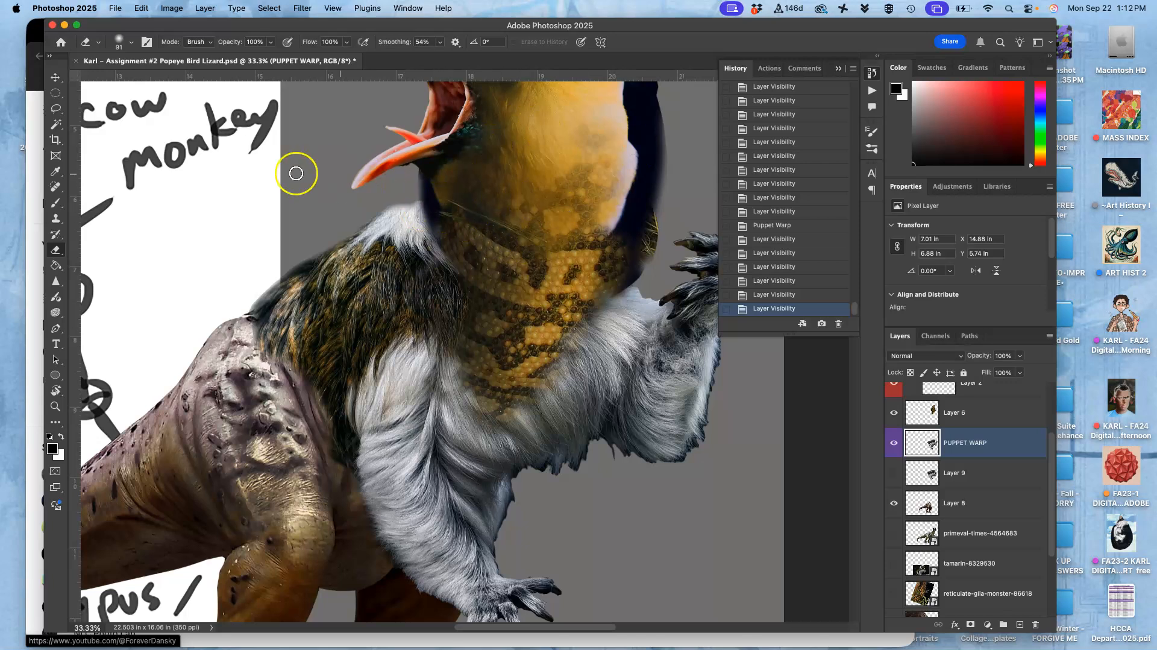
pyautogui.click(58, 108)
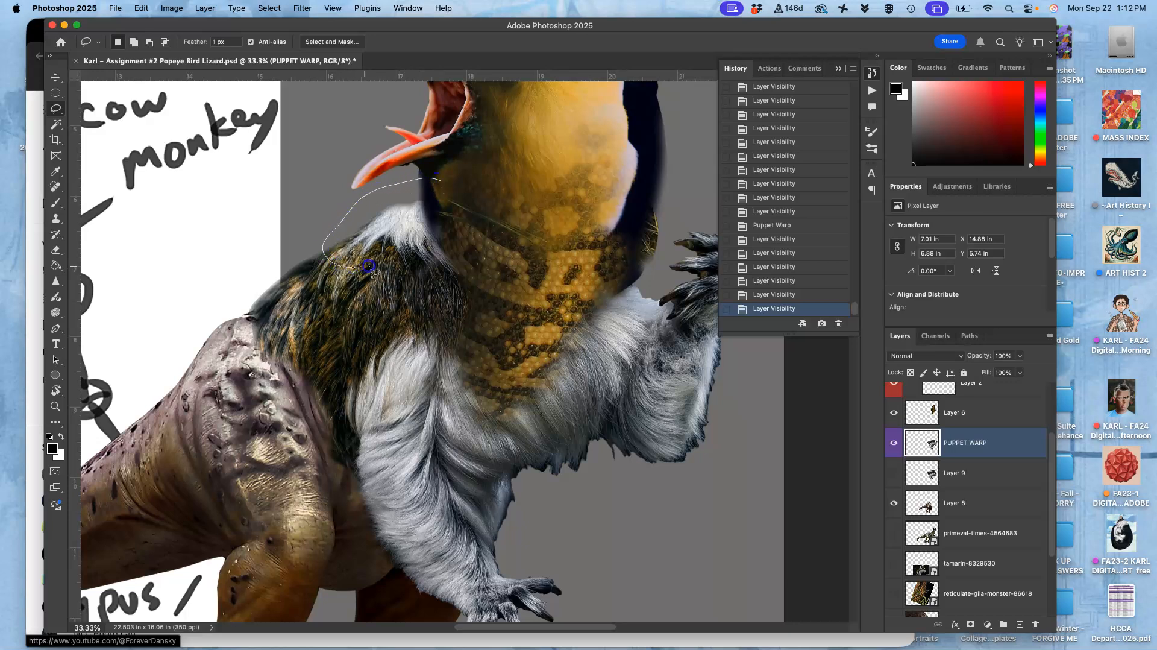
pyautogui.moveTo(458, 197); pyautogui.dragTo(461, 202)
pyautogui.press('cmd+j')
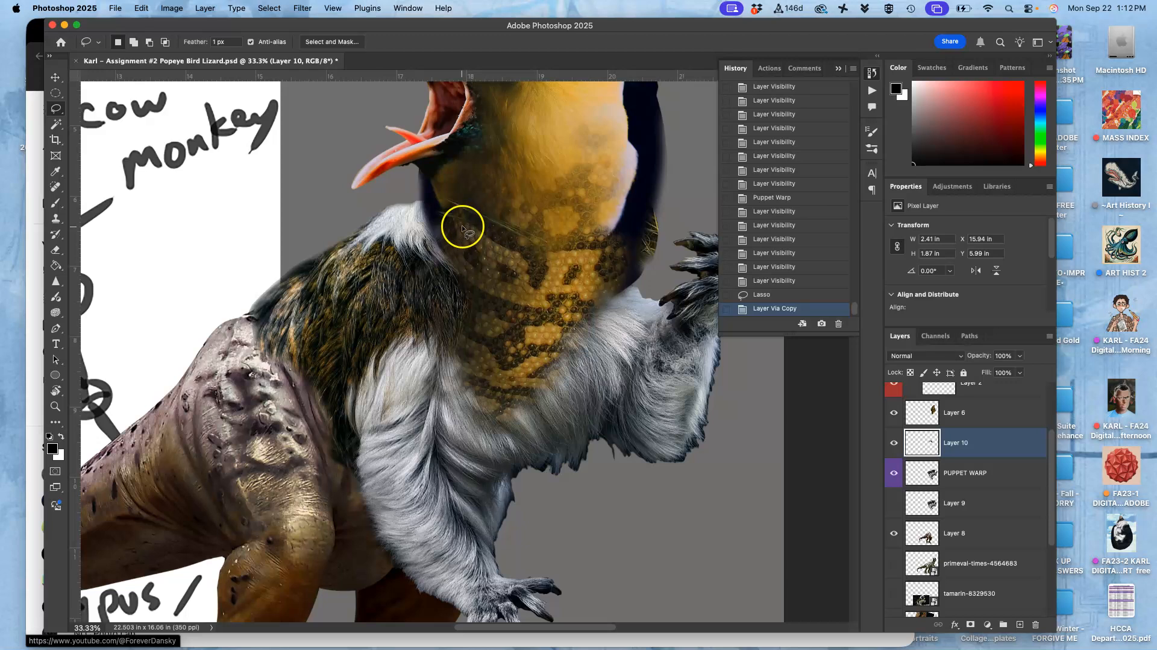
# Flip the copied fur patch horizontally and move it to the other side of the neck base, above the raised arm
pyautogui.press('cmd+t')
pyautogui.rightClick(410, 226)
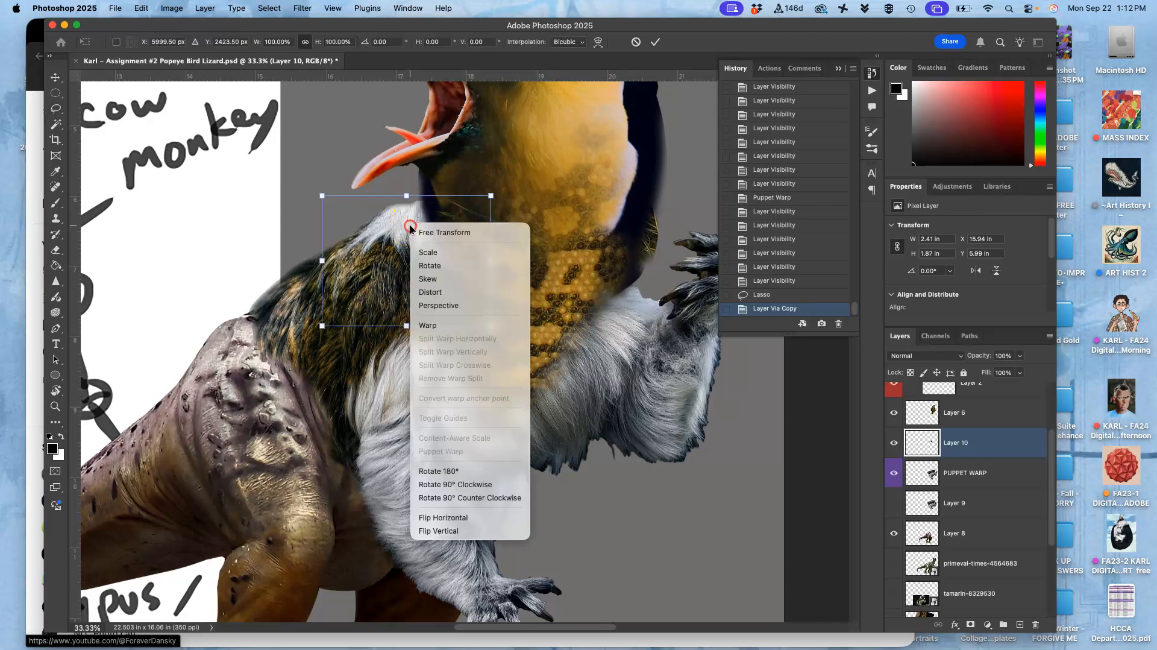
pyautogui.click(444, 517)
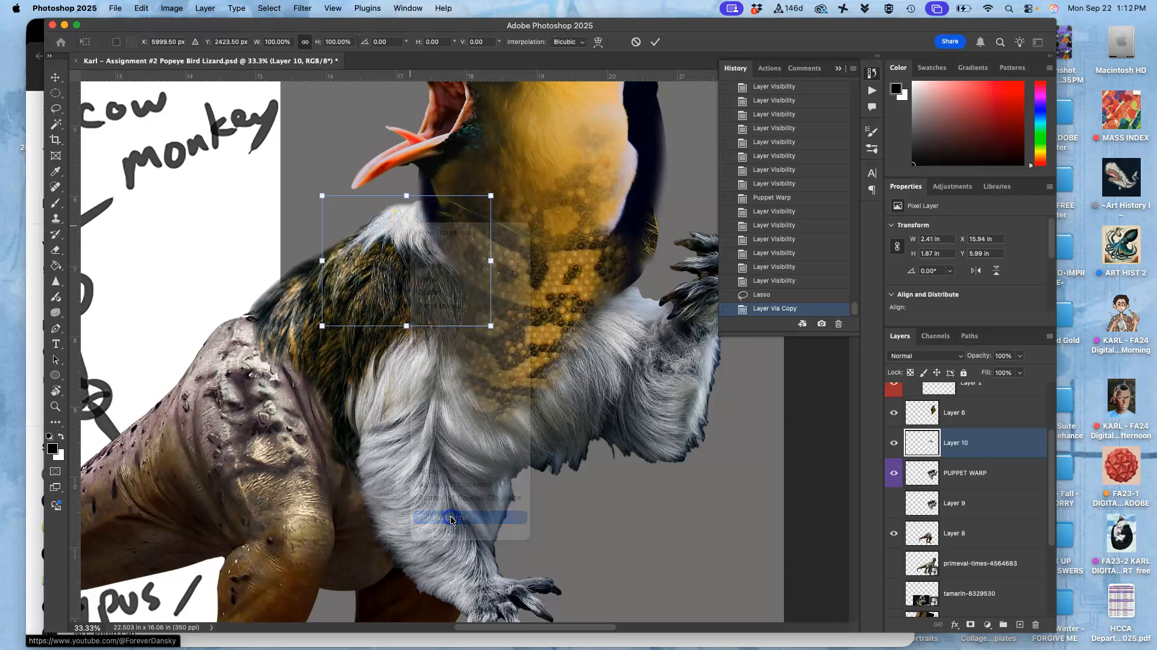
pyautogui.moveTo(434, 240); pyautogui.dragTo(618, 310)
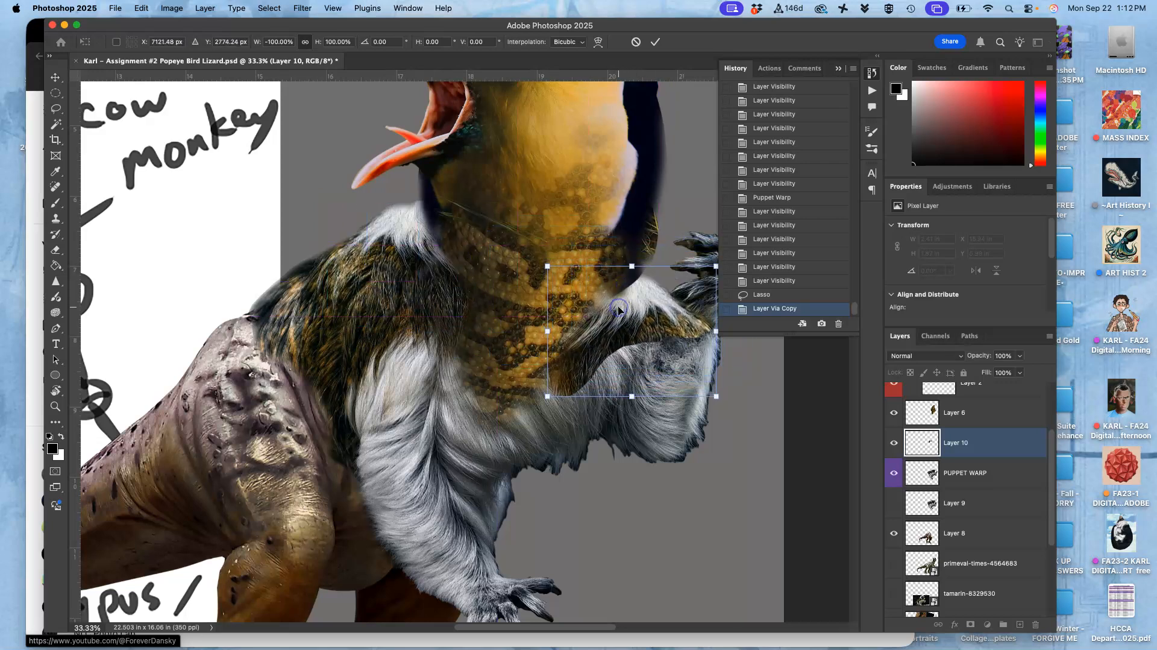
# Warp the flipped fur patch upward along the neck and over the raised arm's shoulder, tuck in its lower edge, and apply the transform
pyautogui.hscroll(4, 619, 310)
pyautogui.scroll(2, 618, 310)
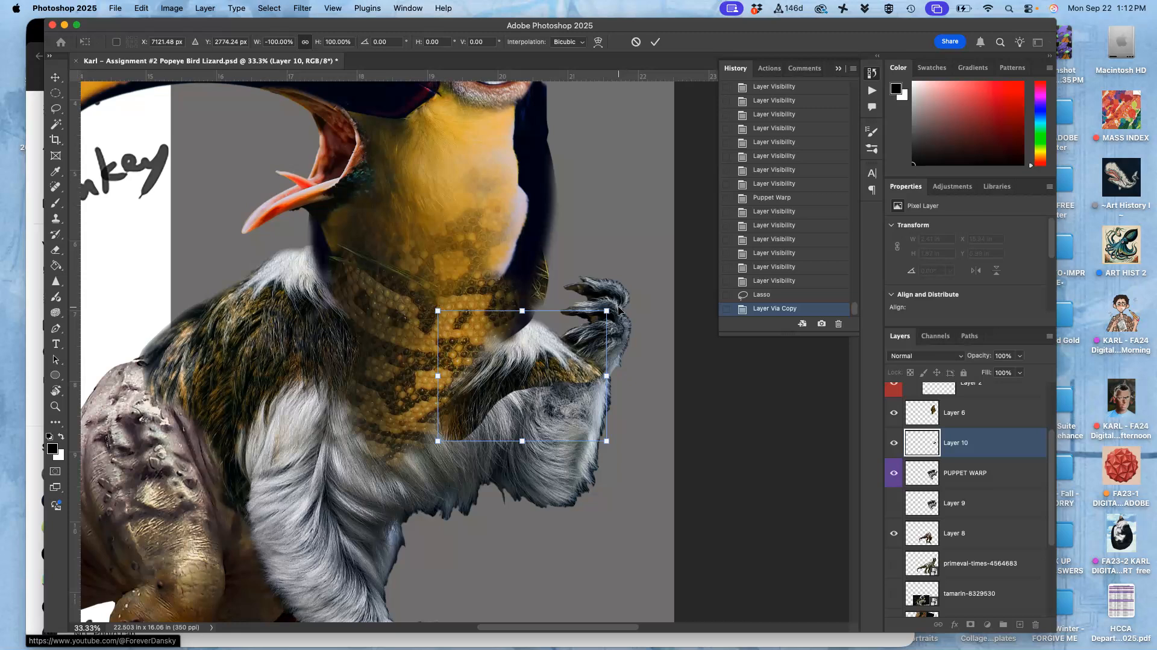
pyautogui.rightClick(551, 335)
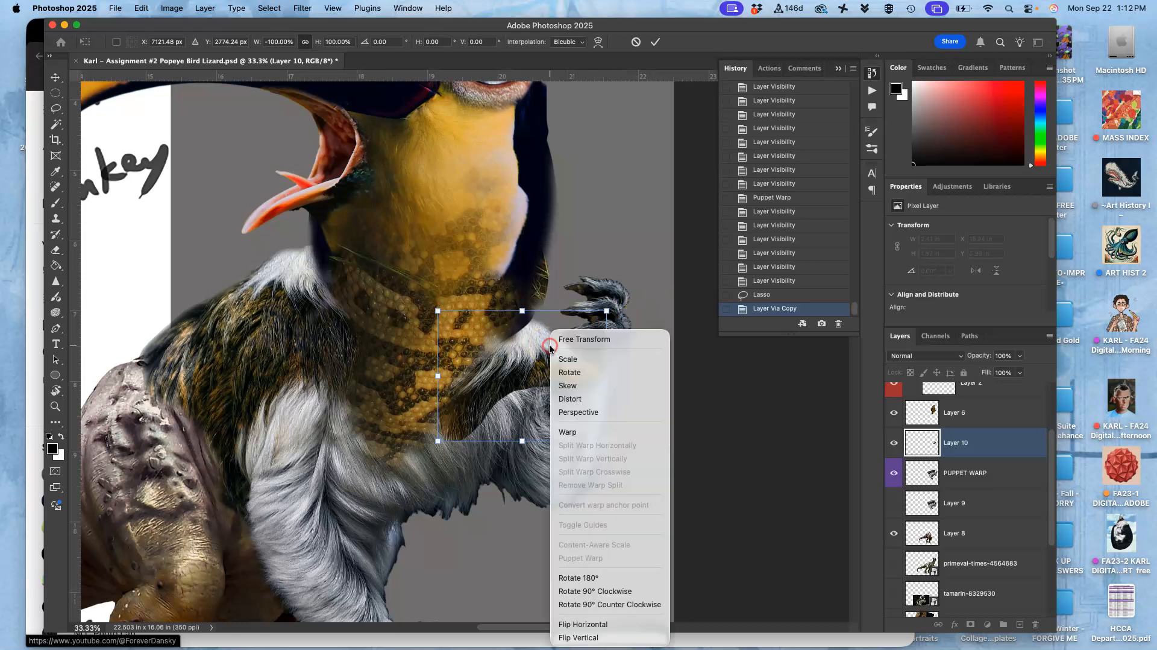
pyautogui.click(573, 426)
pyautogui.moveTo(577, 310); pyautogui.dragTo(555, 280)
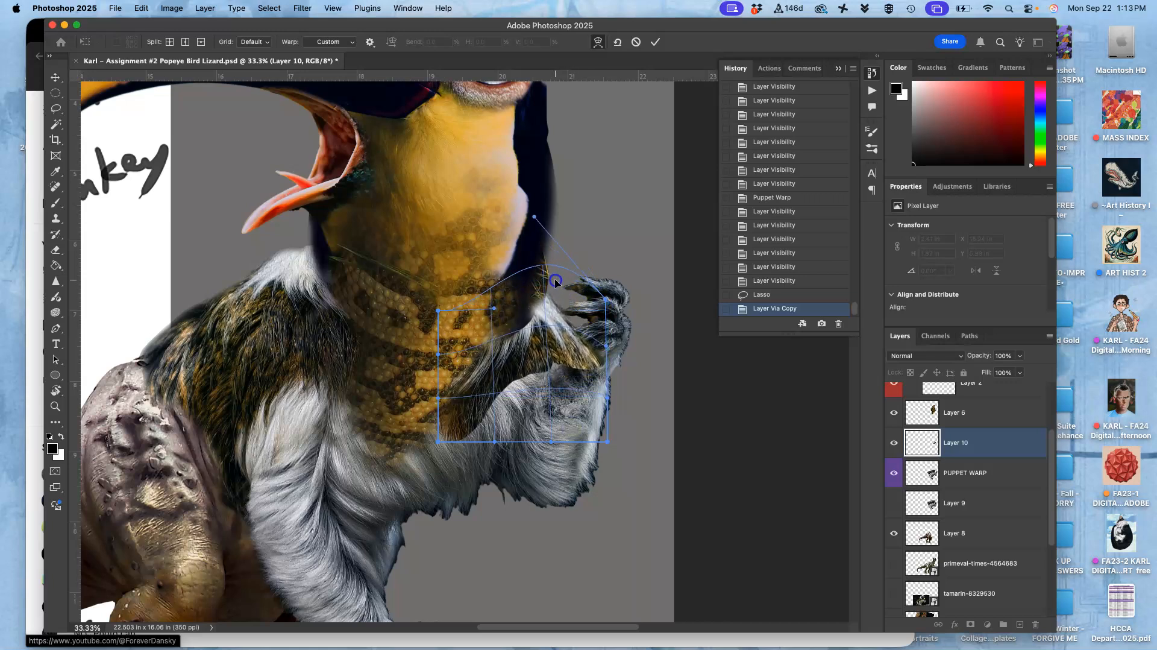
pyautogui.moveTo(588, 369); pyautogui.dragTo(593, 385)
pyautogui.moveTo(493, 405); pyautogui.dragTo(508, 407)
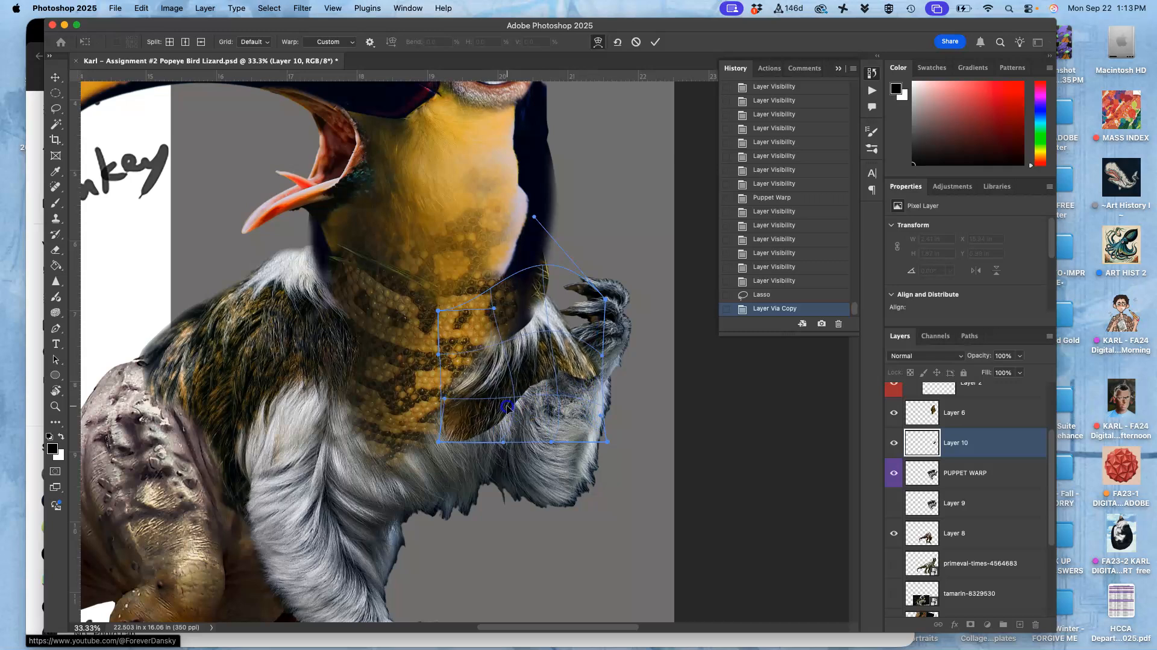
pyautogui.moveTo(438, 442); pyautogui.dragTo(444, 417)
pyautogui.press('Return')
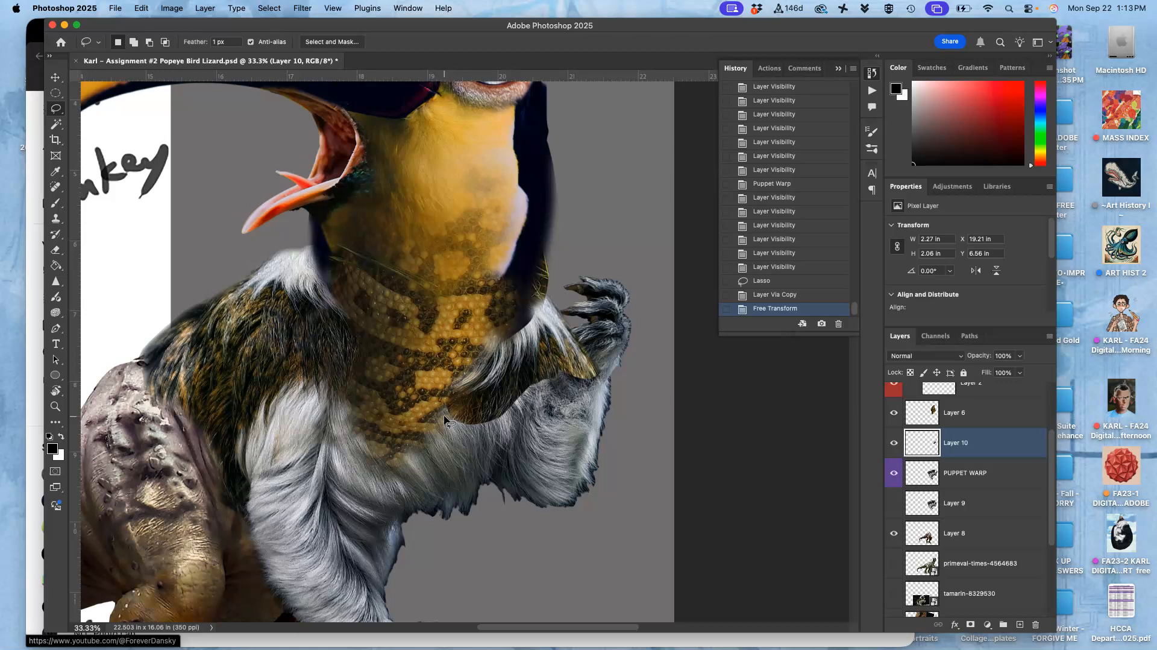
# Lasso the blurry fringe behind the neck, from the back of the head to the shoulder, and clear it from Layer 6
pyautogui.press('super+equal')
pyautogui.press('super+equal')
pyautogui.moveTo(667, 374); pyautogui.dragTo(538, 334)
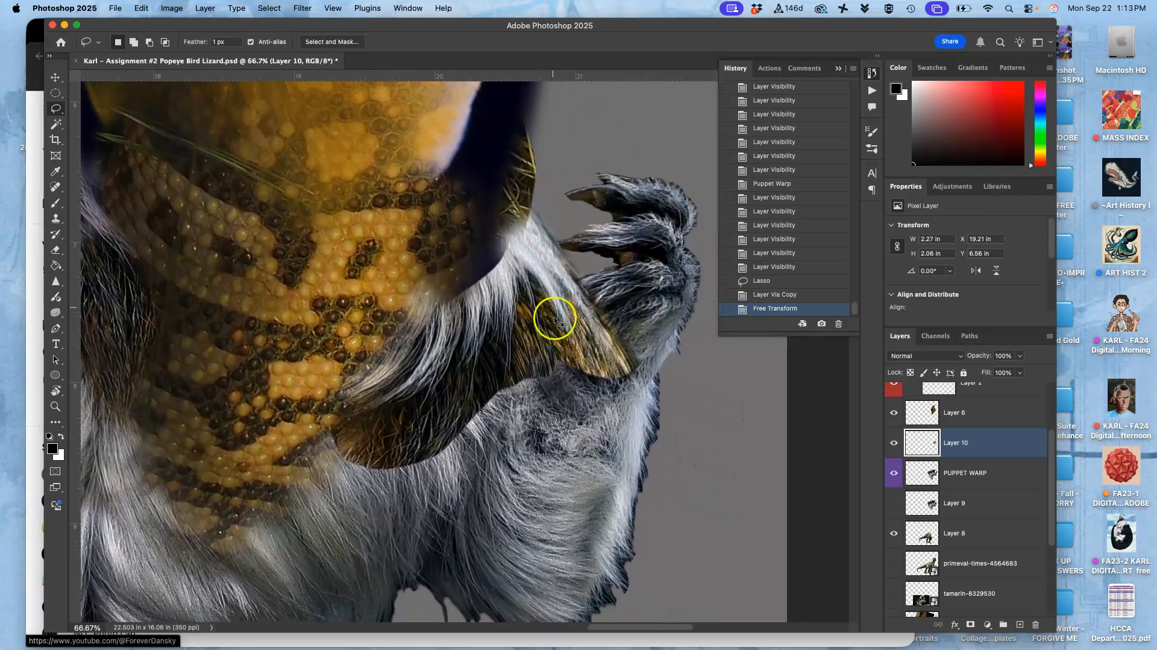
pyautogui.click(895, 414)
pyautogui.click(894, 414)
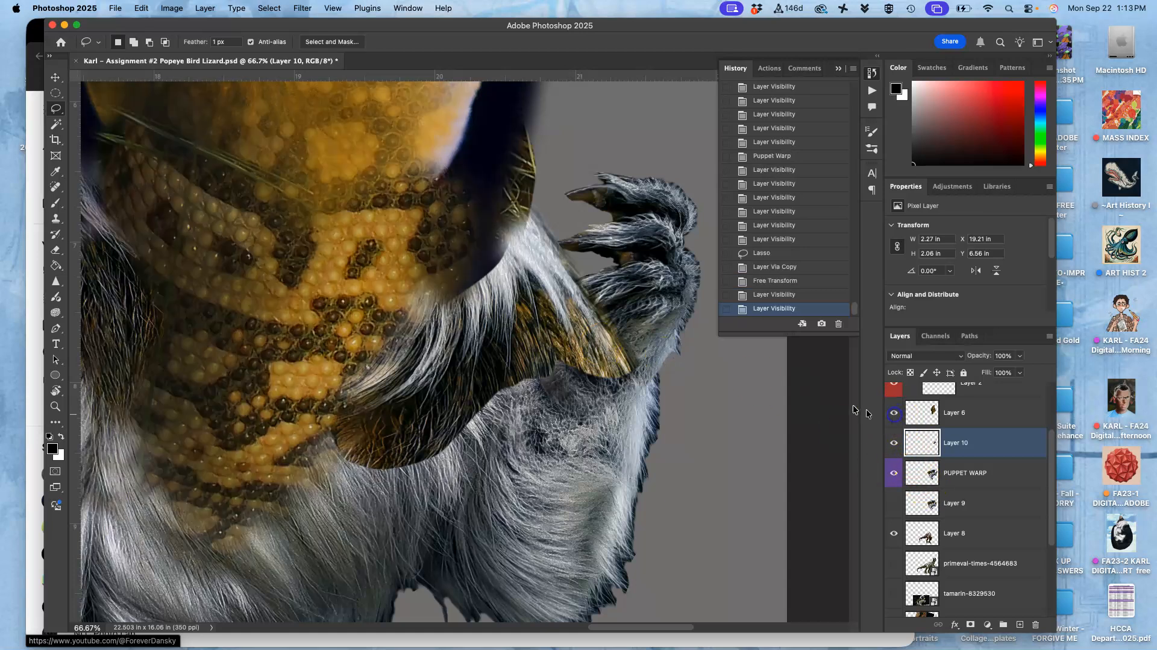
pyautogui.click(952, 414)
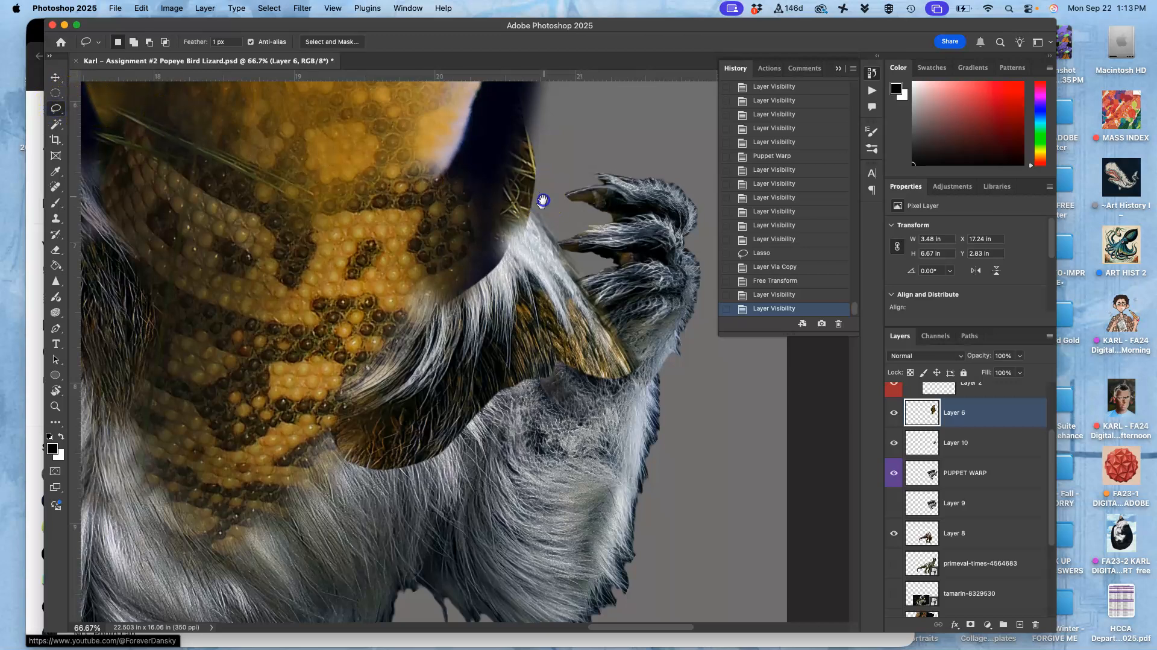
pyautogui.scroll(5, 542, 199)
pyautogui.hscroll(1, 543, 199)
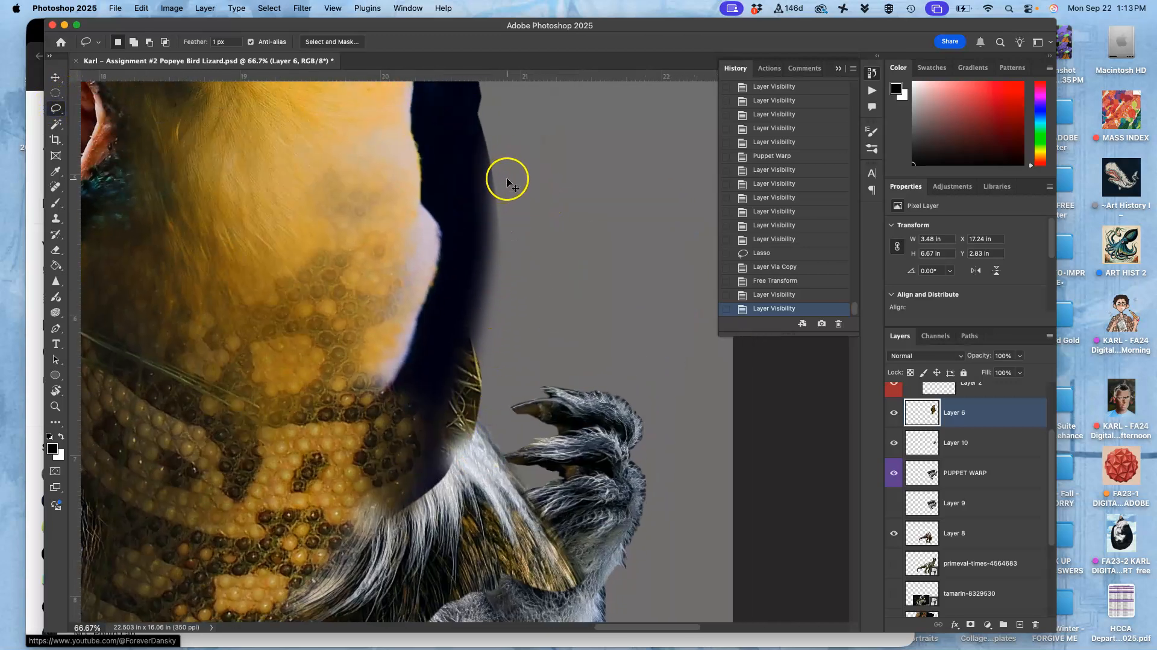
pyautogui.press('super+minus')
pyautogui.press('super+minus')
pyautogui.moveTo(472, 147); pyautogui.dragTo(472, 147)
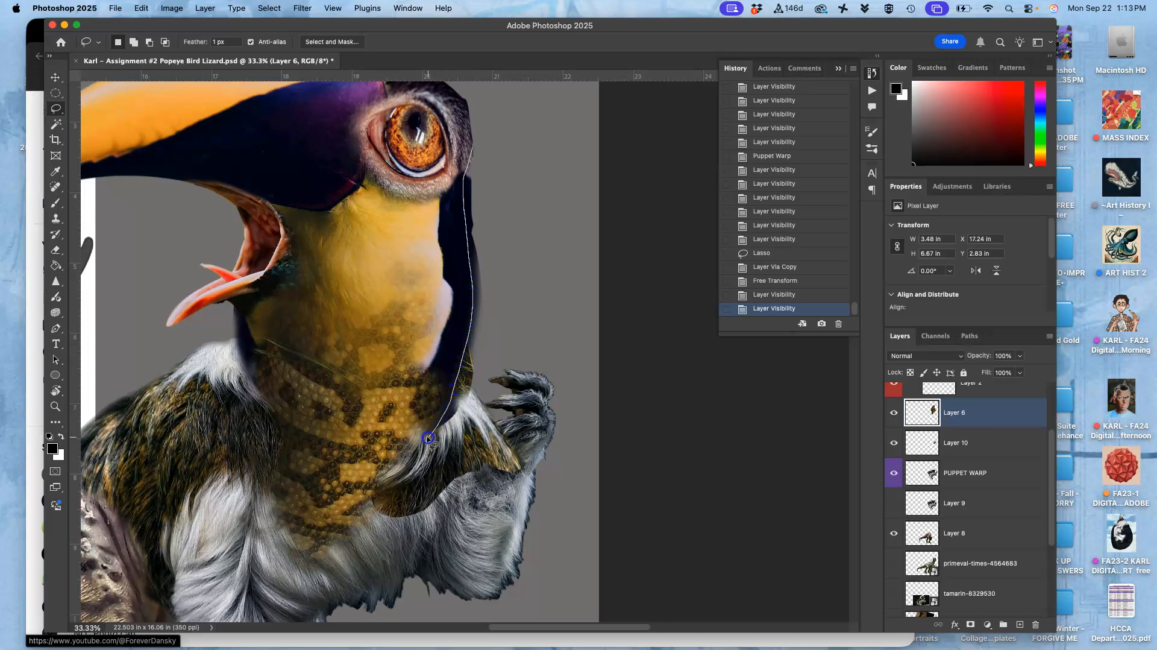
pyautogui.moveTo(515, 472)
pyautogui.mouseDown()
pyautogui.moveTo(563, 375)
pyautogui.moveTo(575, 259)
pyautogui.moveTo(544, 137)
pyautogui.mouseUp()
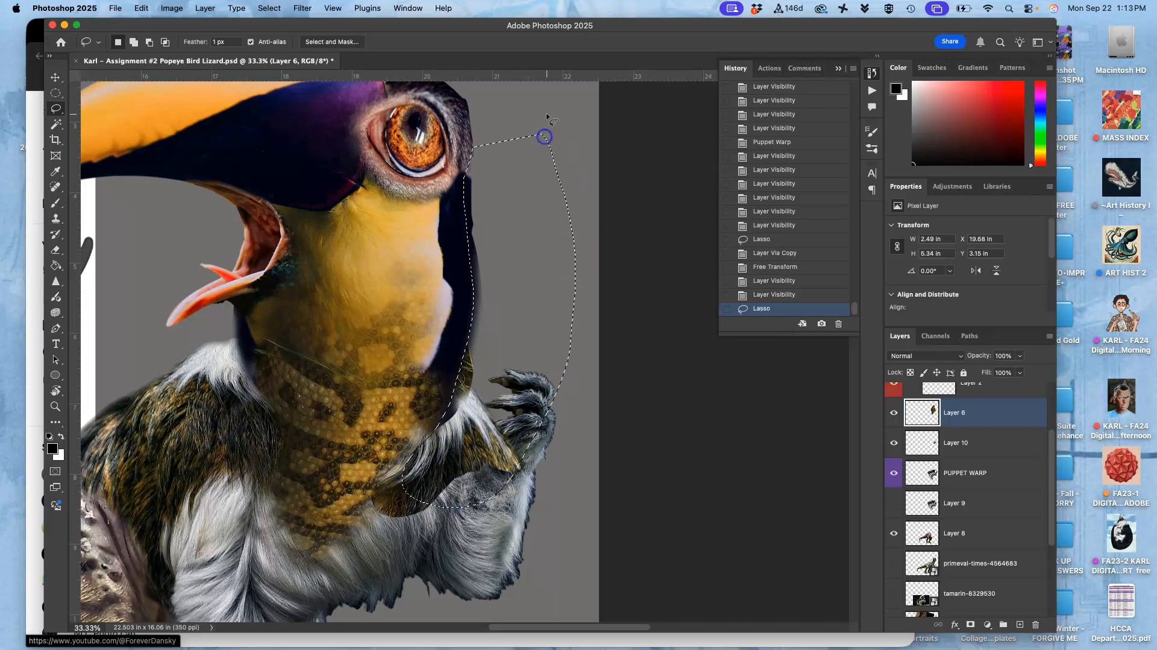
pyautogui.press('BackSpace')
pyautogui.press('BackSpace')
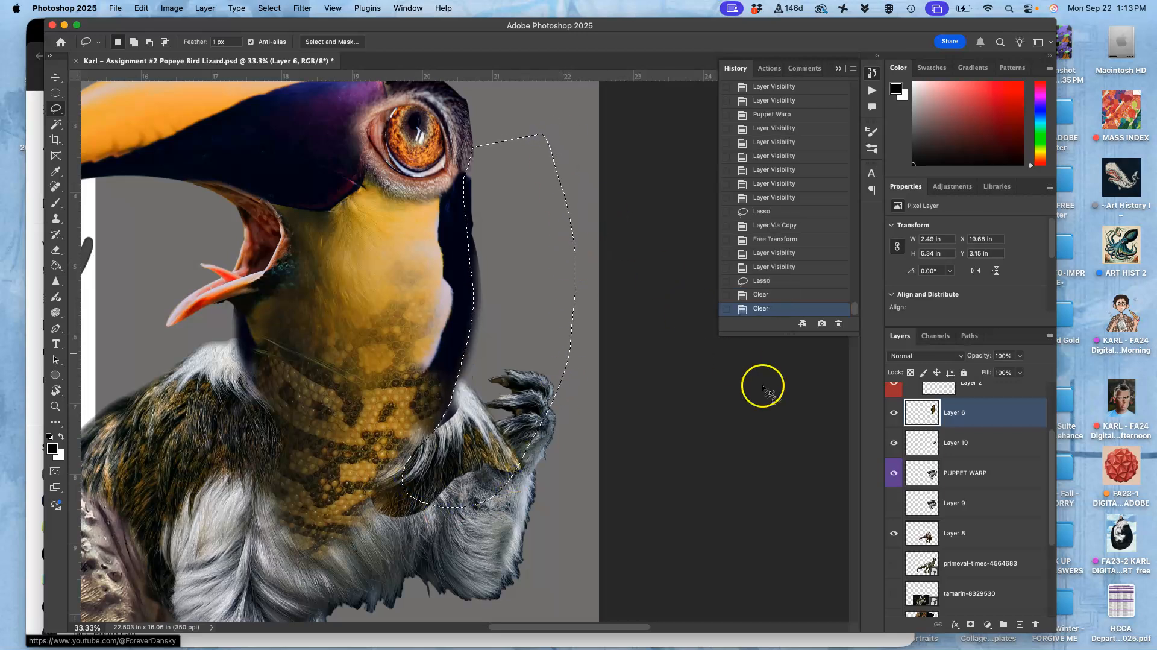
pyautogui.click(963, 442)
pyautogui.press('BackSpace')
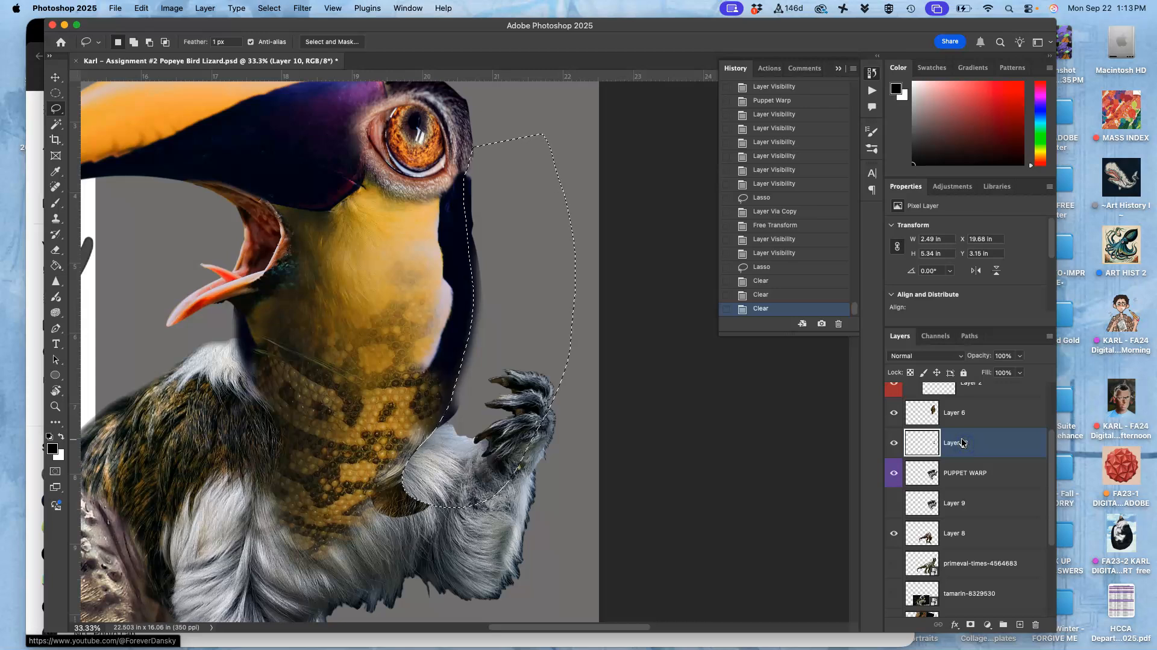
pyautogui.hotkey('ctrl', 'z')
# Clear the selected area behind the neck from Layer 6 again and from Layer 2
pyautogui.click(964, 412)
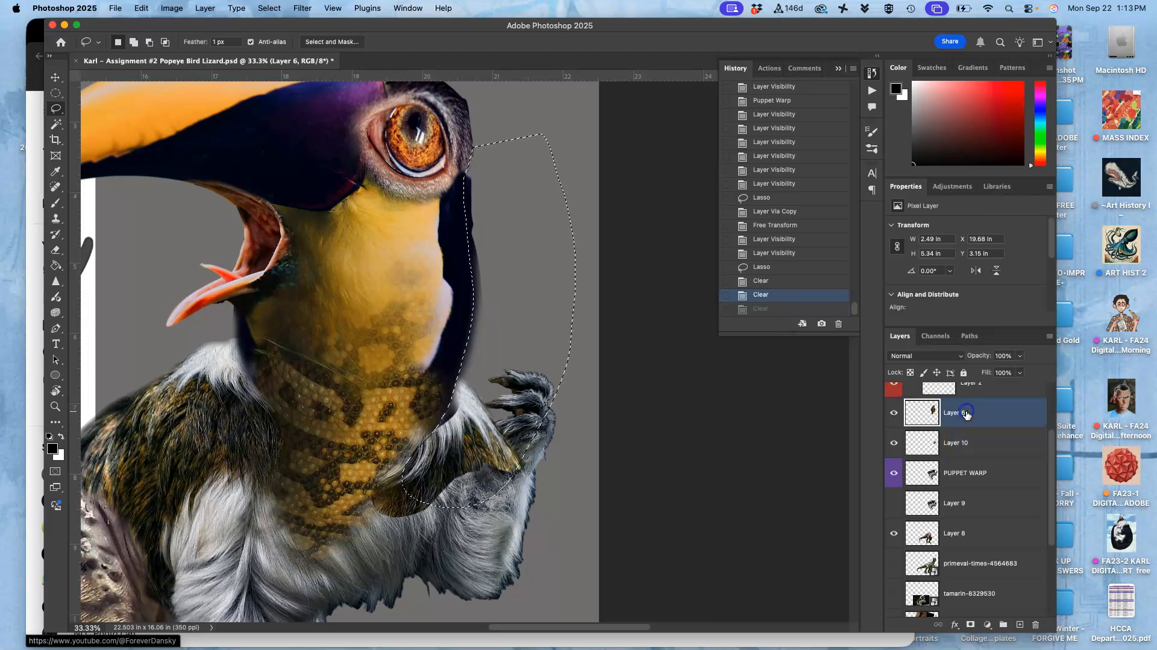
pyautogui.press('BackSpace')
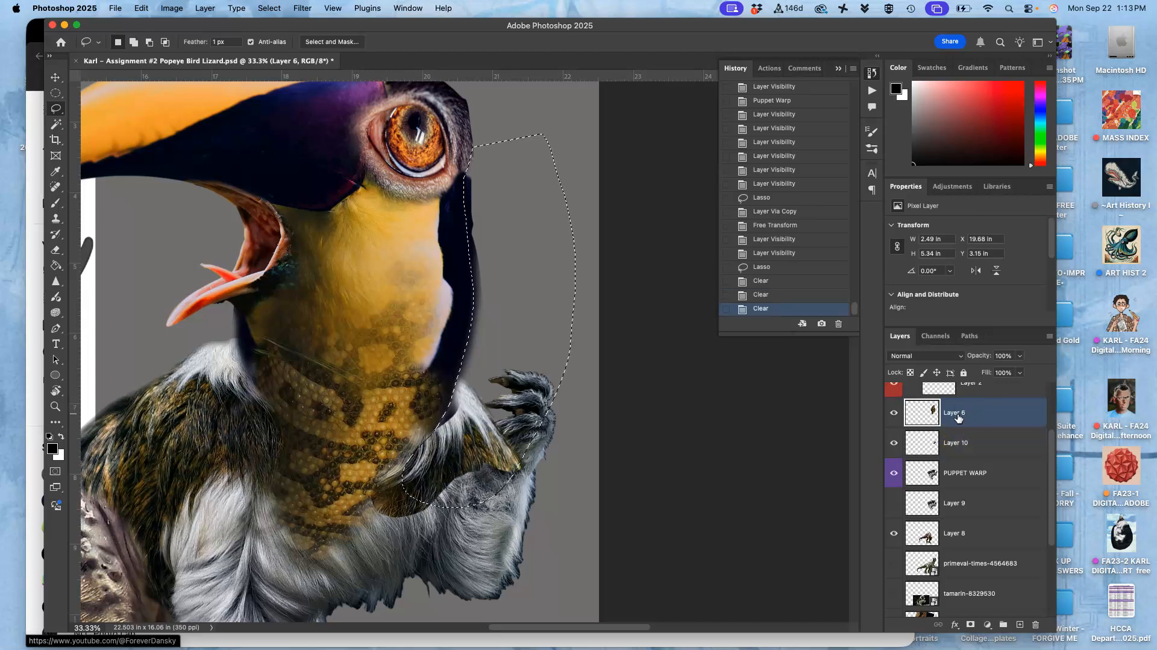
pyautogui.scroll(1, 964, 401)
pyautogui.click(966, 395)
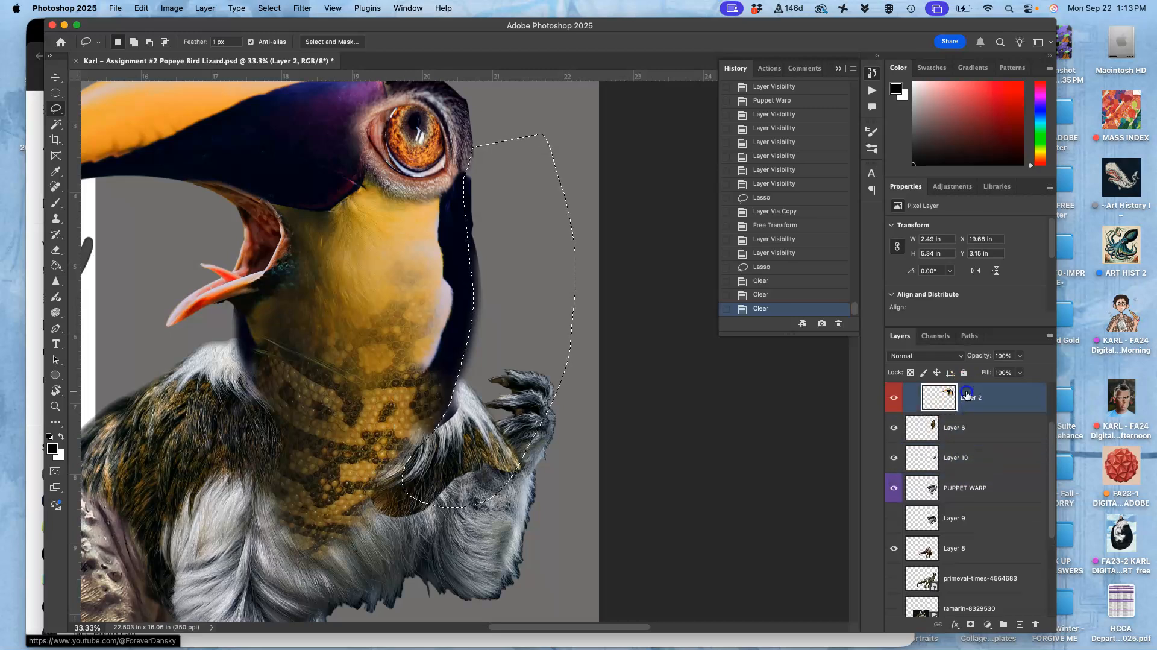
pyautogui.press('BackSpace')
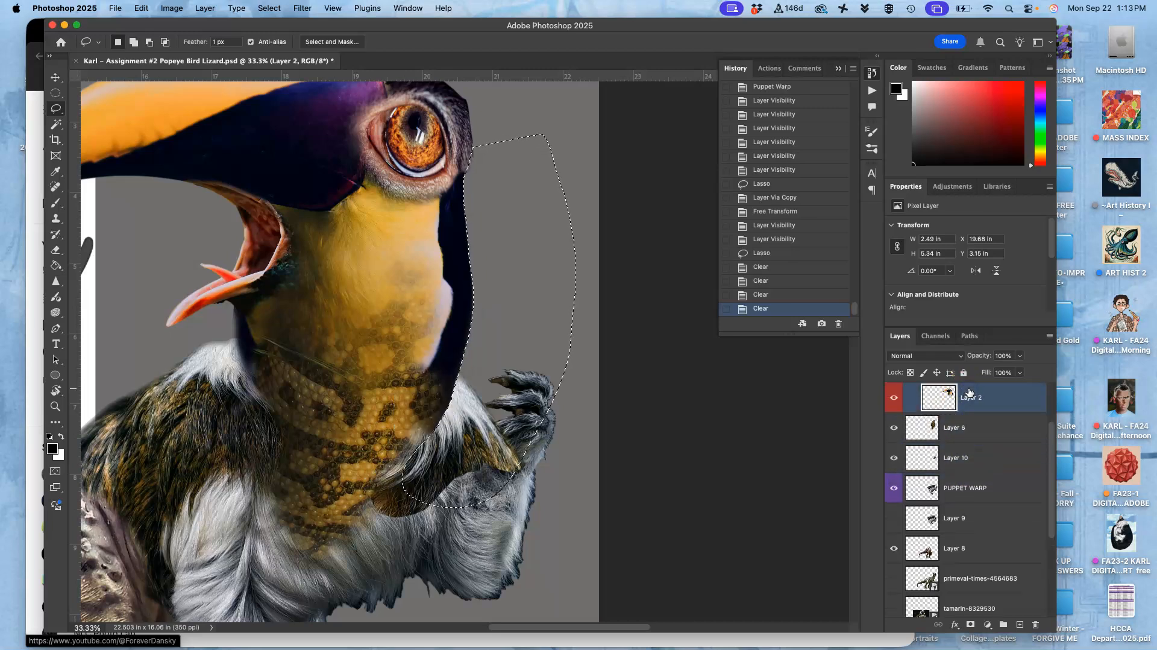
pyautogui.press('BackSpace')
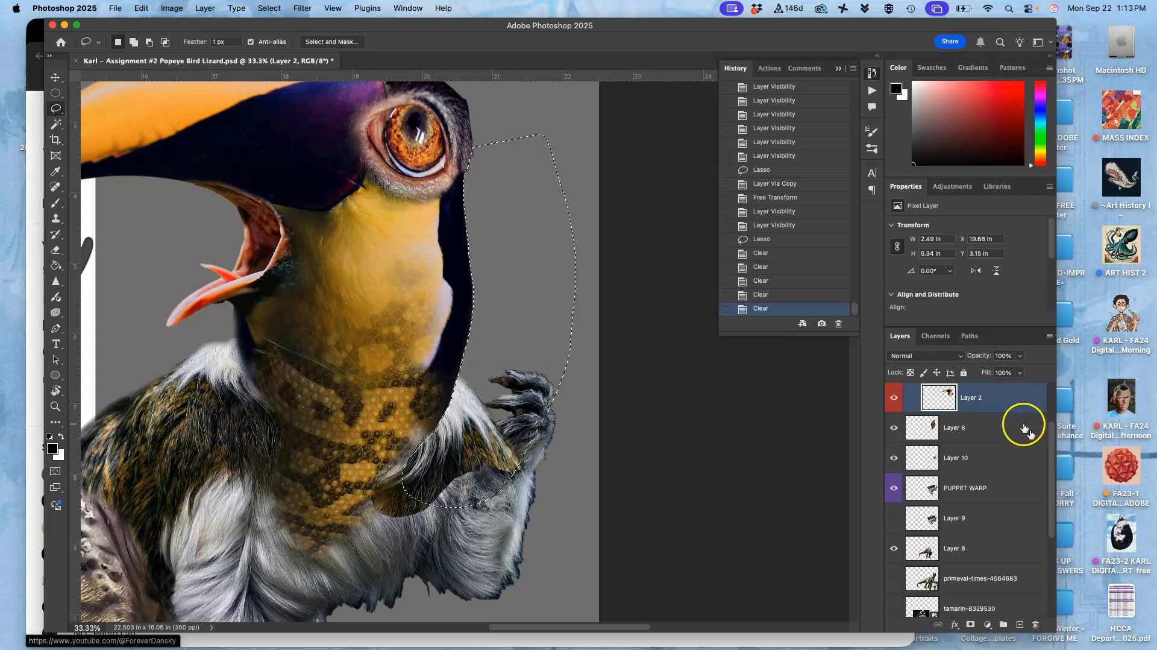
# Clear the same selected area from Layer 3 and Layer 5, and deselect
pyautogui.moveTo(1050, 451); pyautogui.dragTo(1049, 420)
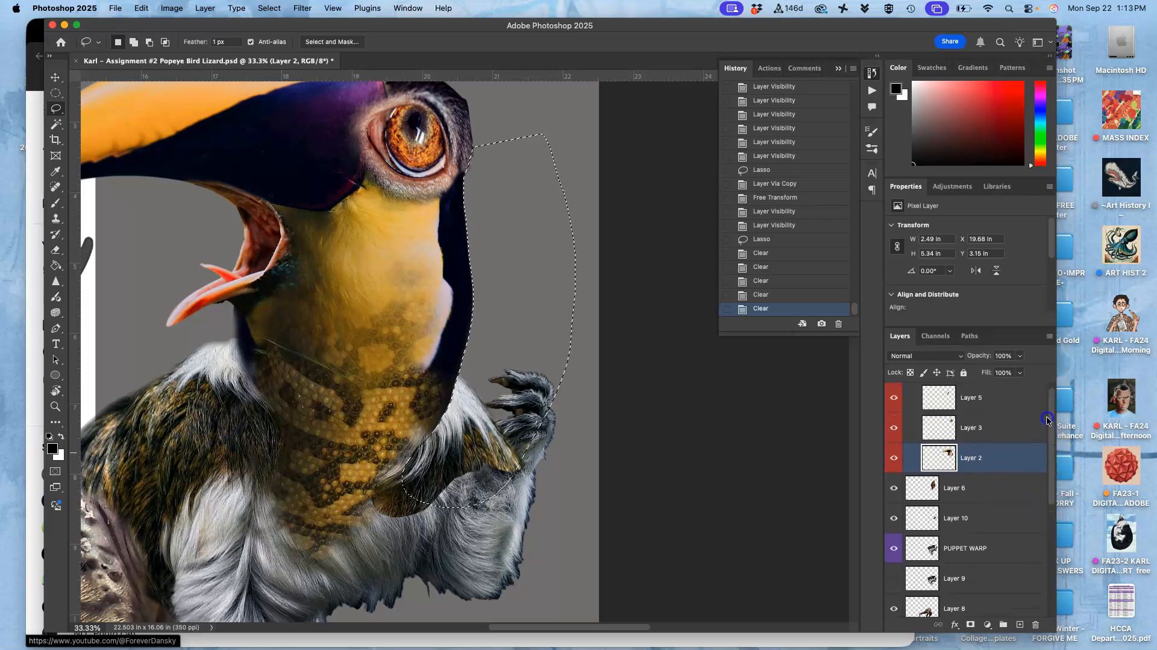
pyautogui.click(1014, 428)
pyautogui.press('BackSpace')
pyautogui.click(1008, 400)
pyautogui.press('BackSpace')
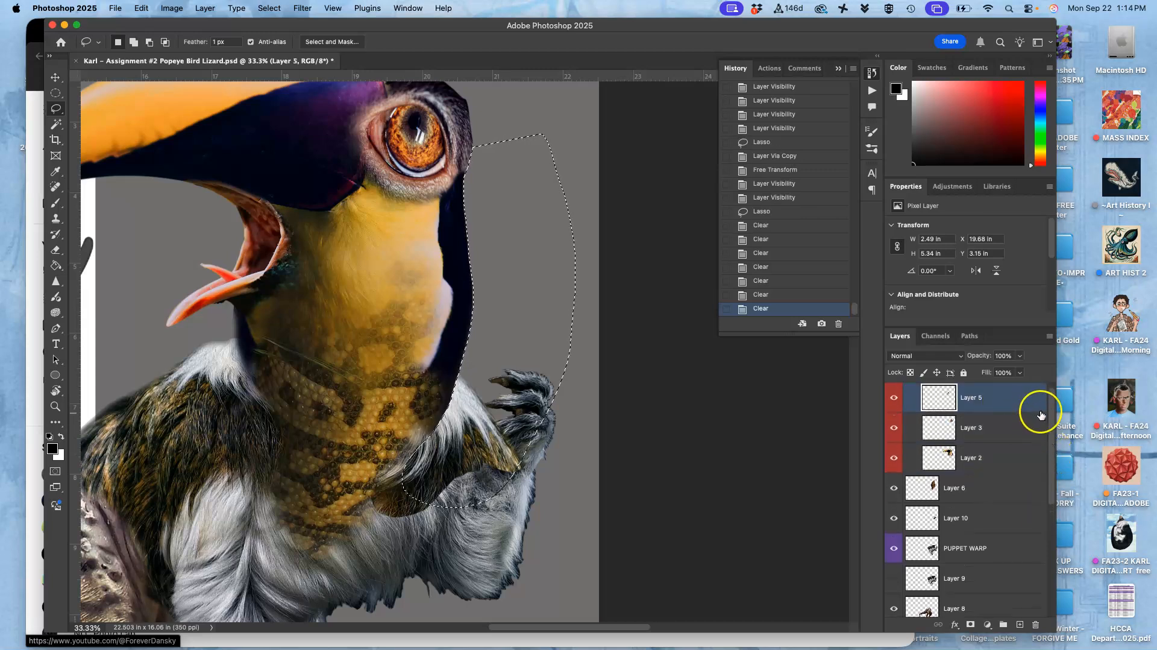
pyautogui.click(661, 464)
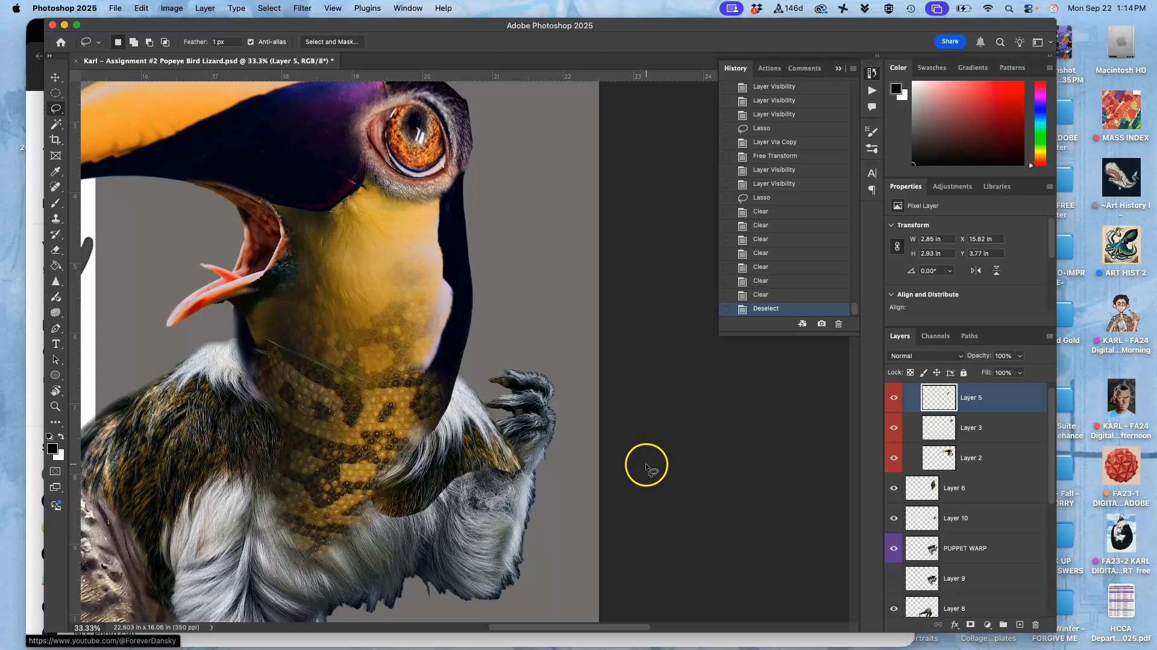
# Review the whole creature and toggle Layer 6 and Layer 2 to identify which layer forms the neck's back edge
pyautogui.press('super+minus')
pyautogui.press('super+minus')
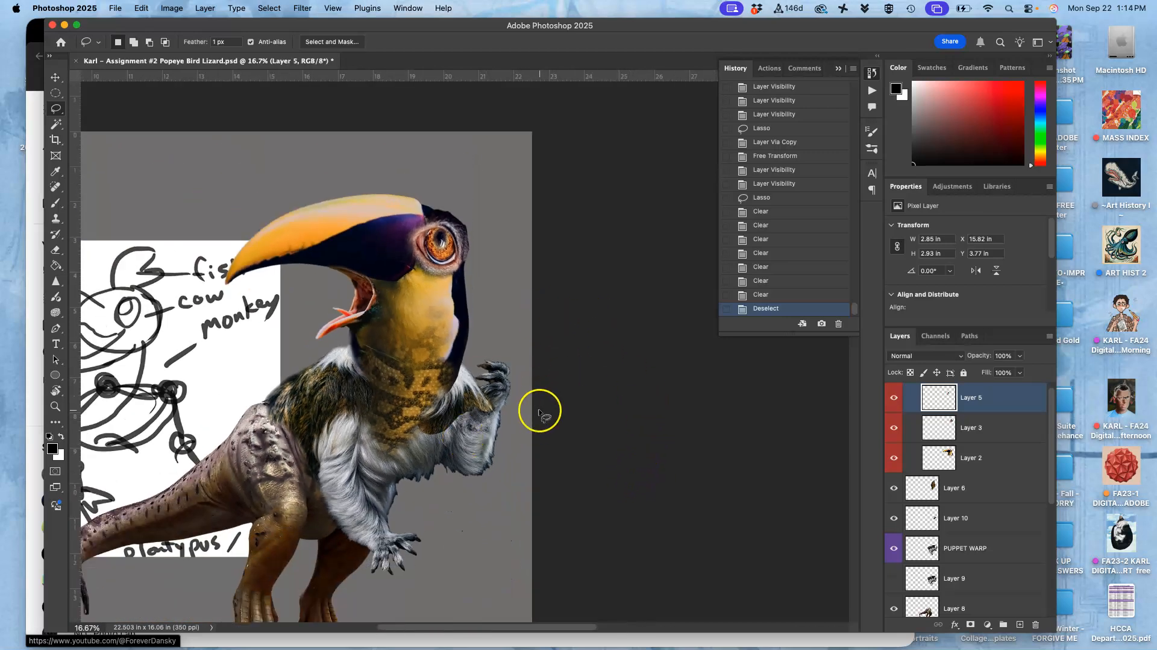
pyautogui.press('super+plus')
pyautogui.press('super+plus')
pyautogui.press('super+plus')
pyautogui.moveTo(510, 402); pyautogui.dragTo(551, 274)
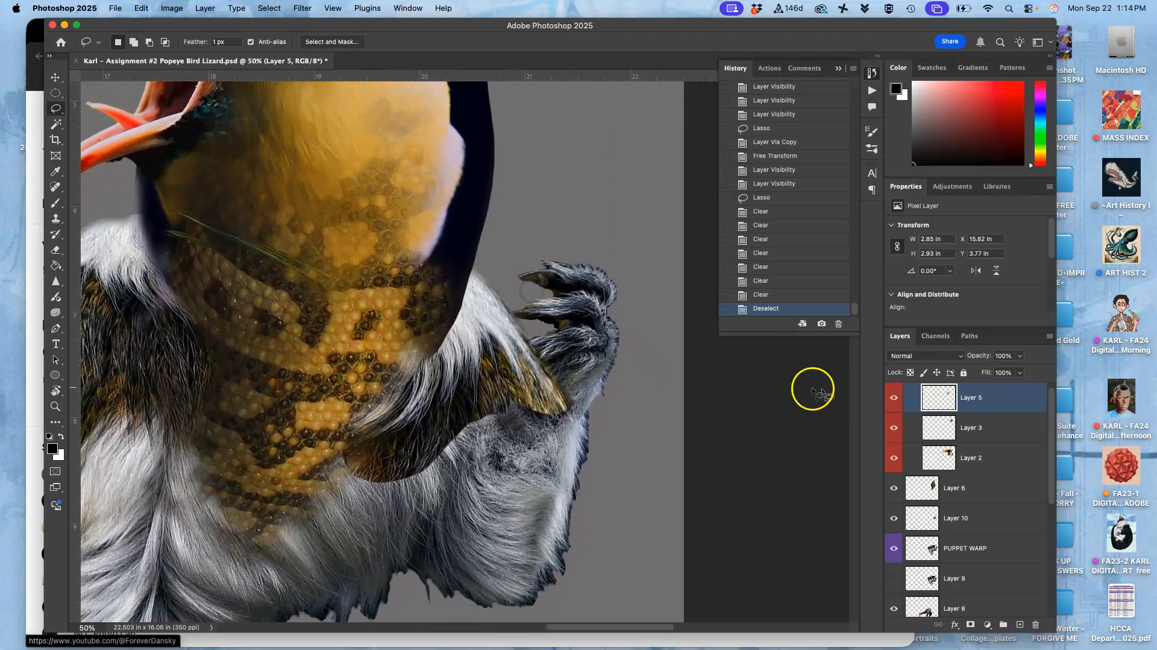
pyautogui.click(894, 488)
pyautogui.click(934, 487)
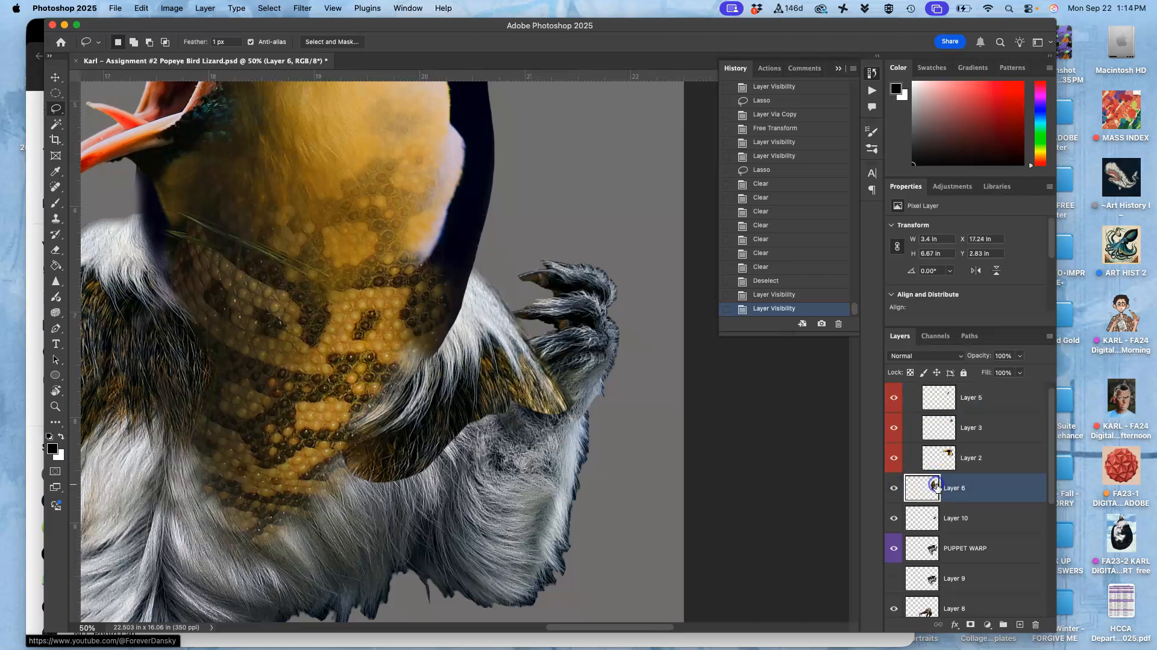
pyautogui.click(886, 461)
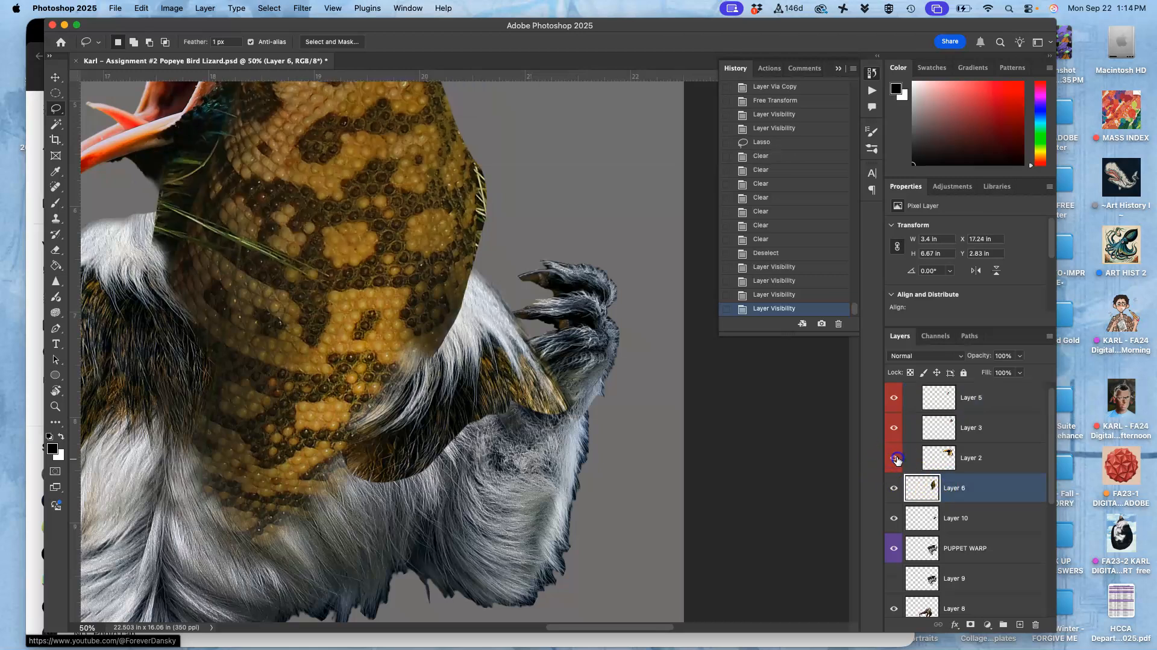
pyautogui.click(886, 461)
# Erase the dark lower edge of the neck on Layer 2 where it meets the white shoulder fur
pyautogui.click(956, 457)
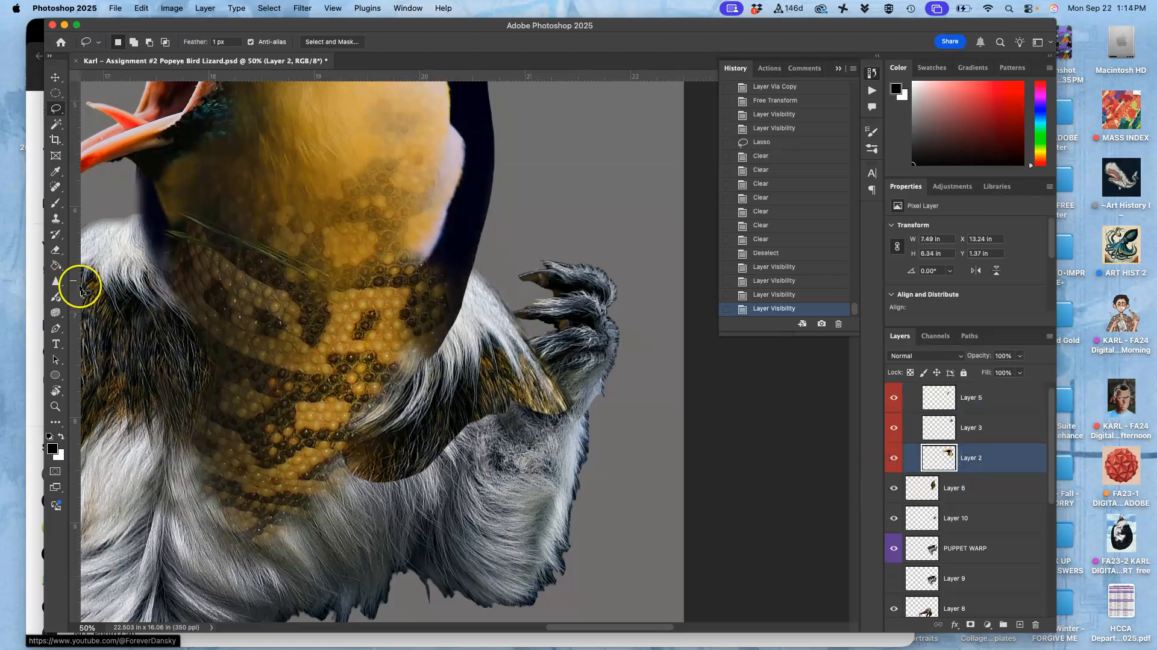
pyautogui.click(56, 251)
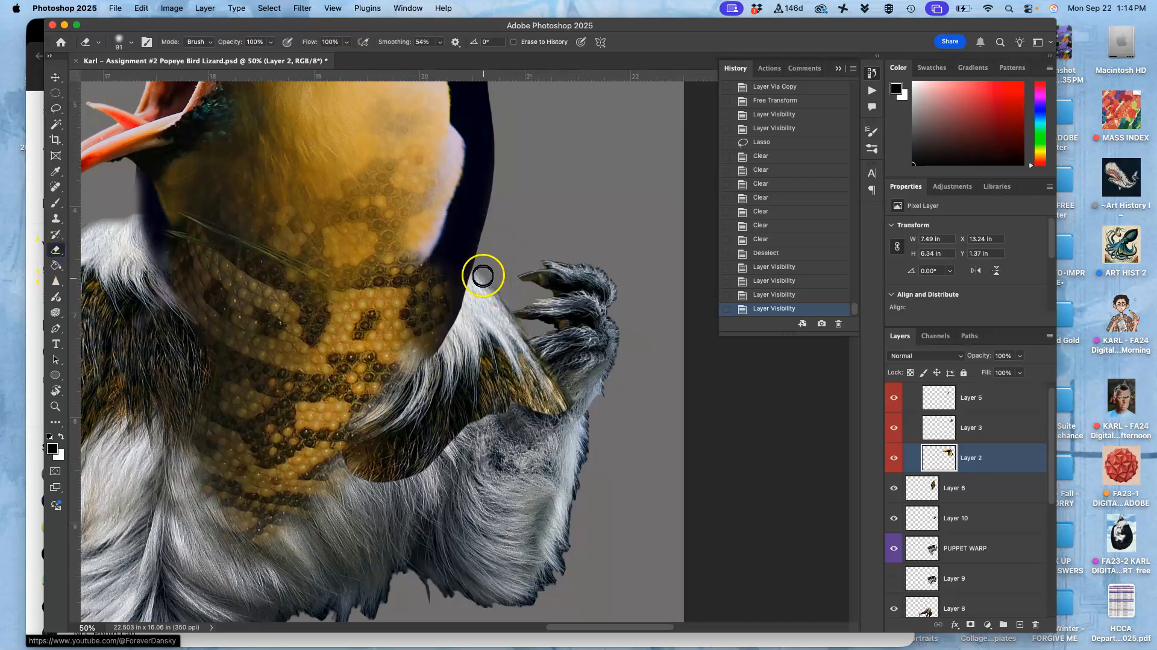
pyautogui.moveTo(435, 344); pyautogui.dragTo(466, 295)
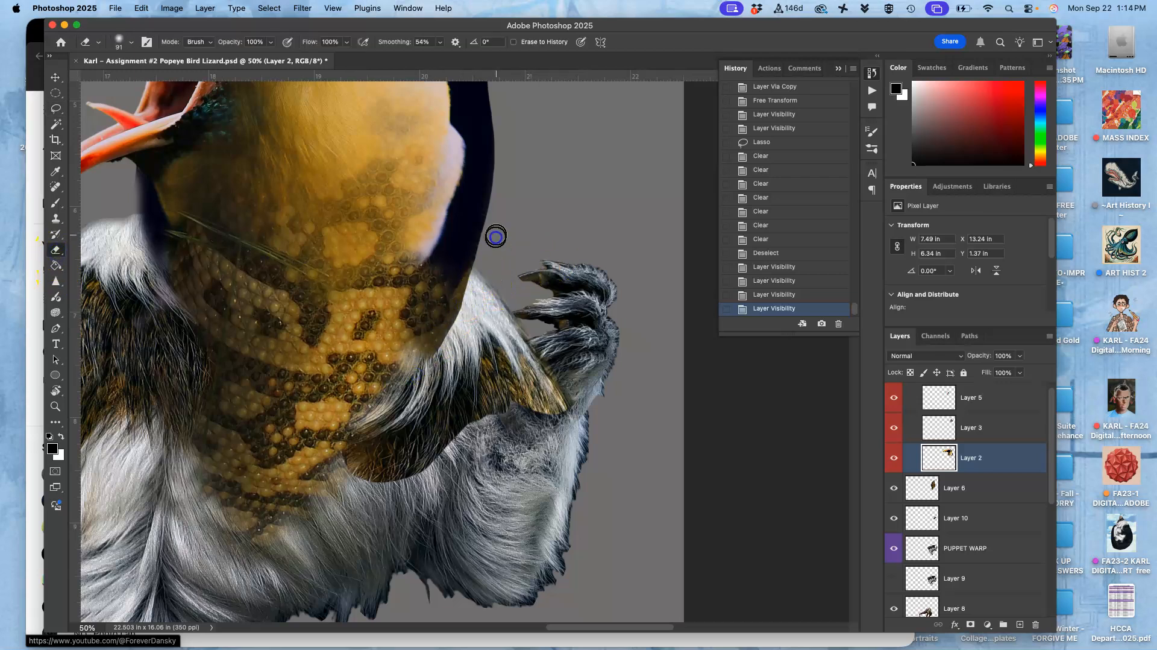
pyautogui.moveTo(436, 340)
pyautogui.mouseDown()
pyautogui.moveTo(486, 302)
pyautogui.moveTo(481, 246)
pyautogui.moveTo(457, 337)
pyautogui.moveTo(462, 395)
pyautogui.moveTo(488, 410)
pyautogui.mouseUp()
pyautogui.moveTo(400, 379); pyautogui.dragTo(397, 365)
# Identify Layer 10 by toggling layer visibility, and erase its brown lower fur edge where it overlaps the raised forearm
pyautogui.click(894, 488)
pyautogui.click(894, 488)
pyautogui.click(894, 519)
pyautogui.click(895, 520)
pyautogui.click(970, 517)
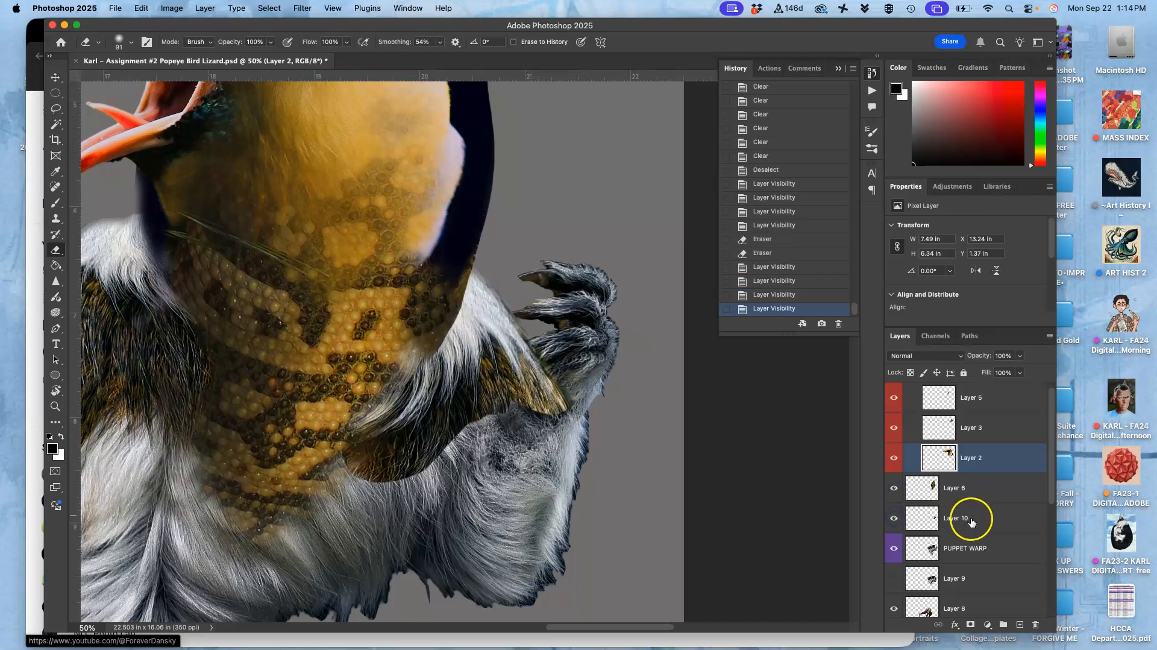
pyautogui.moveTo(564, 416)
pyautogui.mouseDown()
pyautogui.moveTo(555, 389)
pyautogui.moveTo(557, 415)
pyautogui.moveTo(554, 381)
pyautogui.moveTo(497, 265)
pyautogui.moveTo(546, 406)
pyautogui.moveTo(523, 395)
pyautogui.moveTo(508, 429)
pyautogui.moveTo(494, 403)
pyautogui.moveTo(467, 441)
pyautogui.moveTo(457, 411)
pyautogui.moveTo(409, 485)
pyautogui.moveTo(379, 455)
pyautogui.moveTo(336, 493)
pyautogui.moveTo(349, 448)
pyautogui.moveTo(314, 457)
pyautogui.mouseUp()
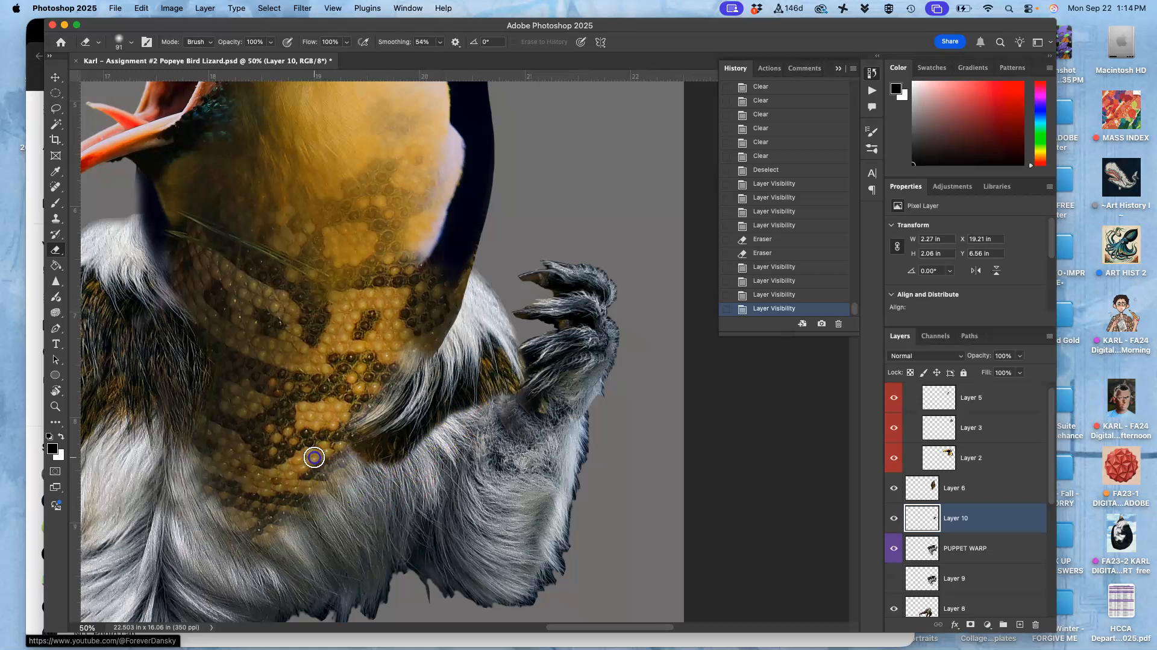
pyautogui.moveTo(370, 385); pyautogui.dragTo(399, 331)
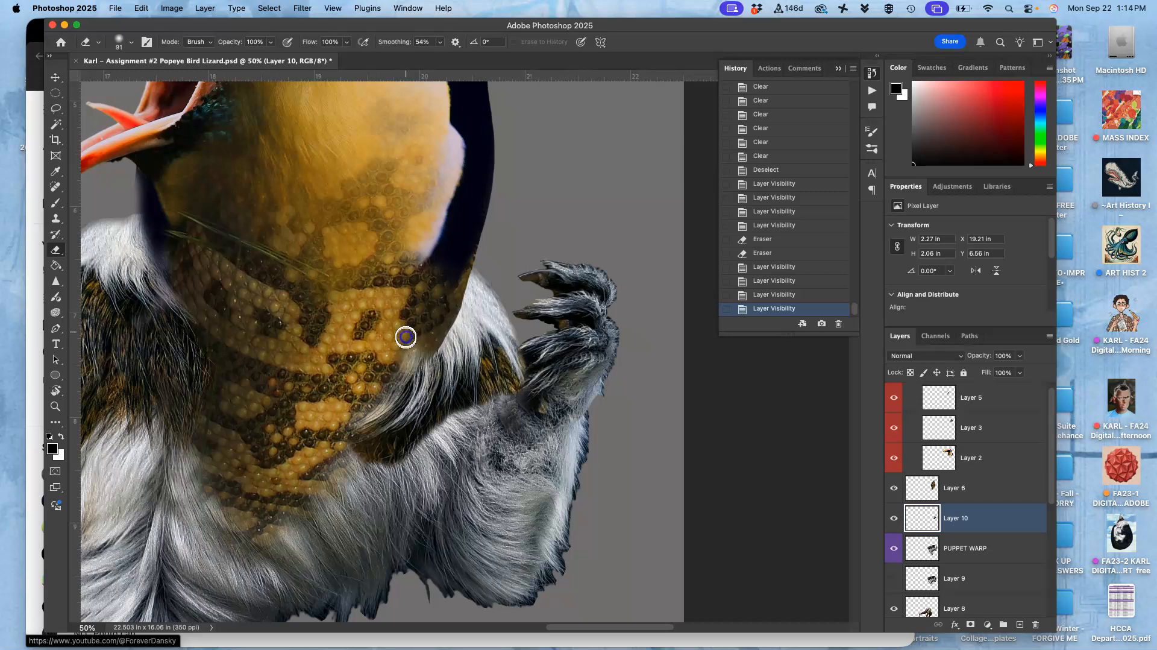
pyautogui.moveTo(379, 453)
pyautogui.mouseDown()
pyautogui.moveTo(402, 444)
pyautogui.moveTo(412, 458)
pyautogui.moveTo(427, 427)
pyautogui.moveTo(414, 421)
pyautogui.moveTo(371, 447)
pyautogui.mouseUp()
pyautogui.moveTo(426, 415)
pyautogui.mouseDown()
pyautogui.moveTo(438, 397)
pyautogui.moveTo(469, 395)
pyautogui.moveTo(430, 421)
pyautogui.moveTo(454, 408)
pyautogui.mouseUp()
pyautogui.press('super+z')
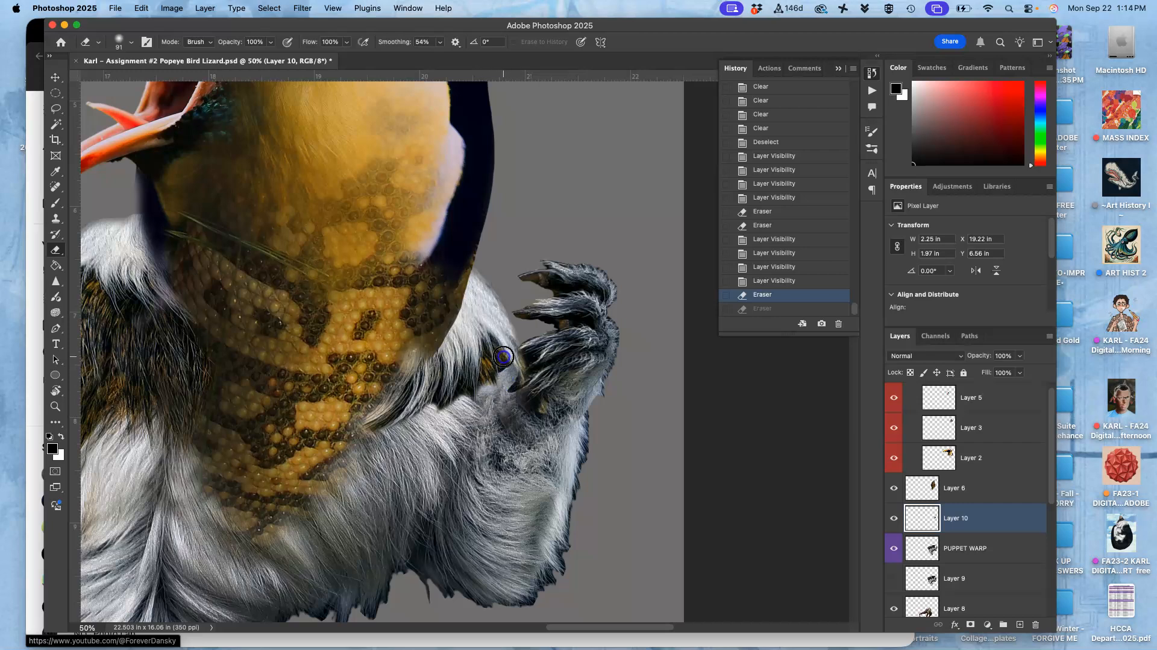
pyautogui.moveTo(503, 357); pyautogui.dragTo(503, 361)
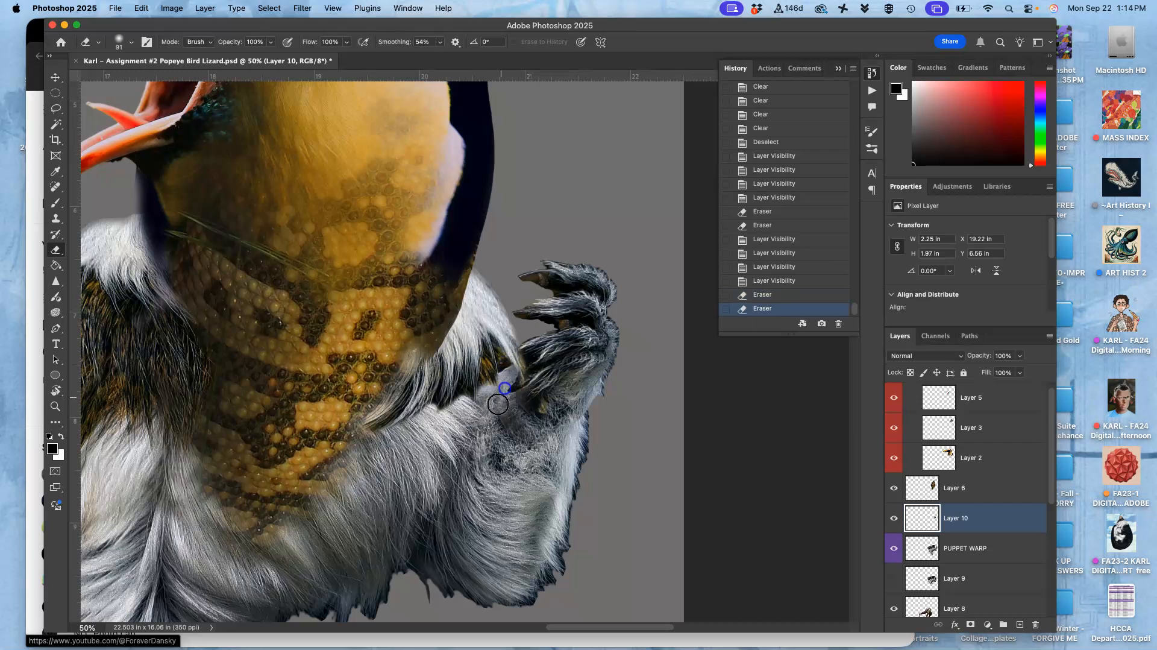
# Set the eraser opacity to 46% and soften Layer 10's fur edge where it meets the raised forearm
pyautogui.click(270, 42)
pyautogui.moveTo(272, 56); pyautogui.dragTo(241, 56)
pyautogui.moveTo(500, 369)
pyautogui.mouseDown()
pyautogui.moveTo(473, 379)
pyautogui.moveTo(496, 375)
pyautogui.moveTo(479, 402)
pyautogui.moveTo(442, 416)
pyautogui.moveTo(439, 395)
pyautogui.moveTo(404, 429)
pyautogui.moveTo(530, 365)
pyautogui.moveTo(516, 357)
pyautogui.moveTo(500, 382)
pyautogui.moveTo(355, 434)
pyautogui.moveTo(339, 457)
pyautogui.moveTo(410, 337)
pyautogui.moveTo(381, 373)
pyautogui.moveTo(392, 351)
pyautogui.moveTo(364, 403)
pyautogui.moveTo(410, 333)
pyautogui.moveTo(419, 338)
pyautogui.moveTo(350, 425)
pyautogui.moveTo(431, 546)
pyautogui.mouseUp()
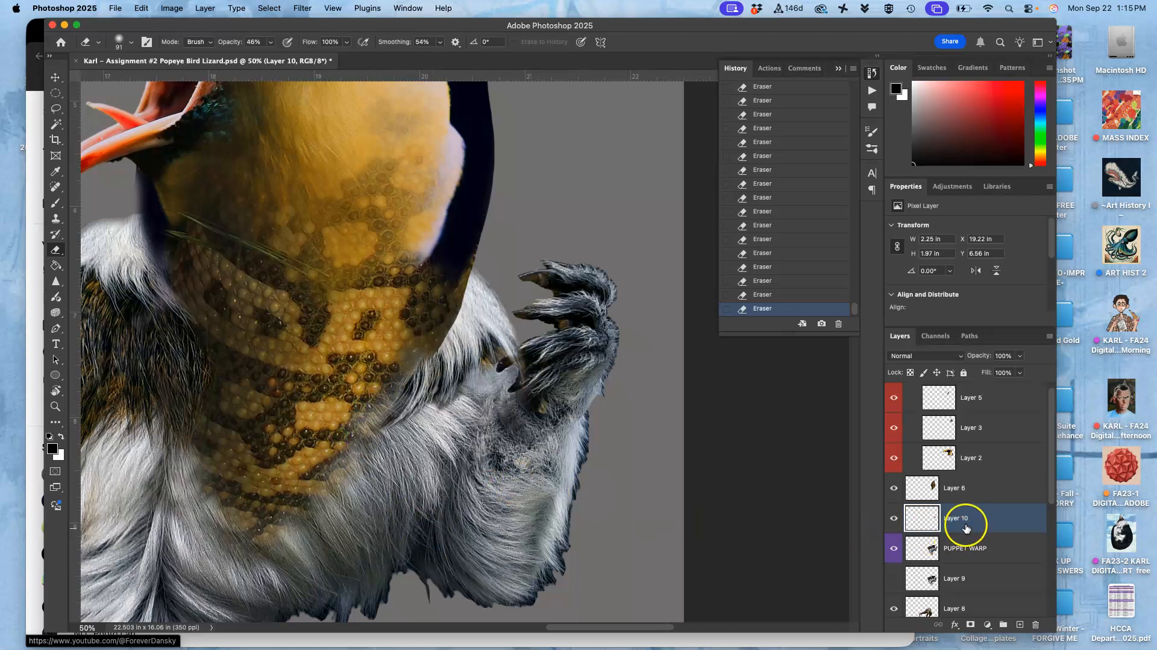
# Move Layer 10 above Layer 6 and erase its fur covering the scaly neck at 100% eraser opacity
pyautogui.press('super+bracketright')
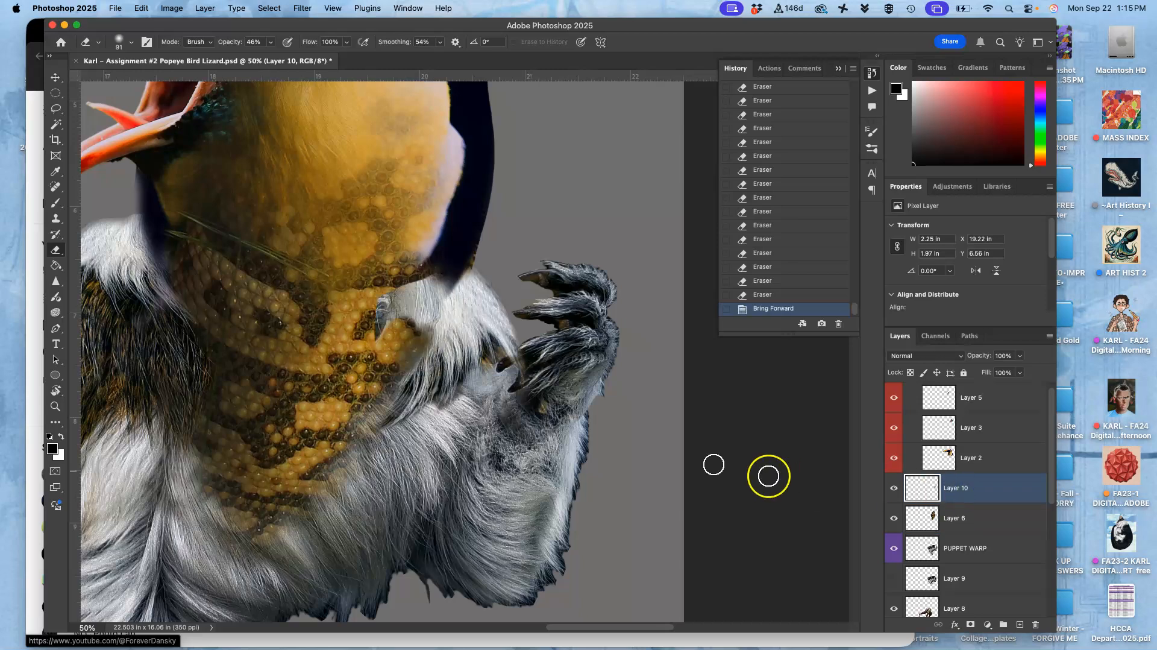
pyautogui.moveTo(416, 292)
pyautogui.mouseDown()
pyautogui.moveTo(396, 332)
pyautogui.moveTo(403, 306)
pyautogui.mouseUp()
pyautogui.moveTo(419, 295)
pyautogui.mouseDown()
pyautogui.moveTo(432, 266)
pyautogui.moveTo(466, 271)
pyautogui.moveTo(445, 267)
pyautogui.moveTo(378, 353)
pyautogui.moveTo(356, 360)
pyautogui.moveTo(372, 309)
pyautogui.moveTo(429, 278)
pyautogui.moveTo(415, 337)
pyautogui.moveTo(462, 241)
pyautogui.mouseUp()
pyautogui.click(271, 42)
pyautogui.moveTo(410, 344)
pyautogui.mouseDown()
pyautogui.moveTo(344, 434)
pyautogui.moveTo(388, 363)
pyautogui.mouseUp()
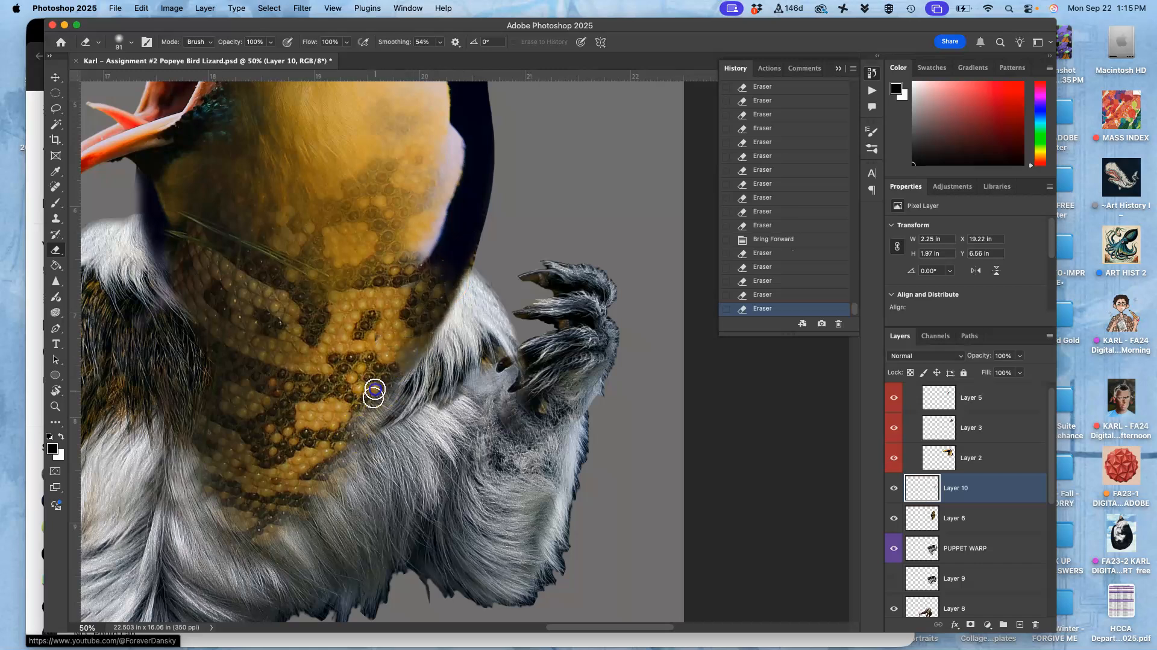
pyautogui.moveTo(348, 426)
pyautogui.mouseDown()
pyautogui.moveTo(354, 401)
pyautogui.moveTo(400, 358)
pyautogui.moveTo(389, 380)
pyautogui.moveTo(448, 412)
pyautogui.mouseUp()
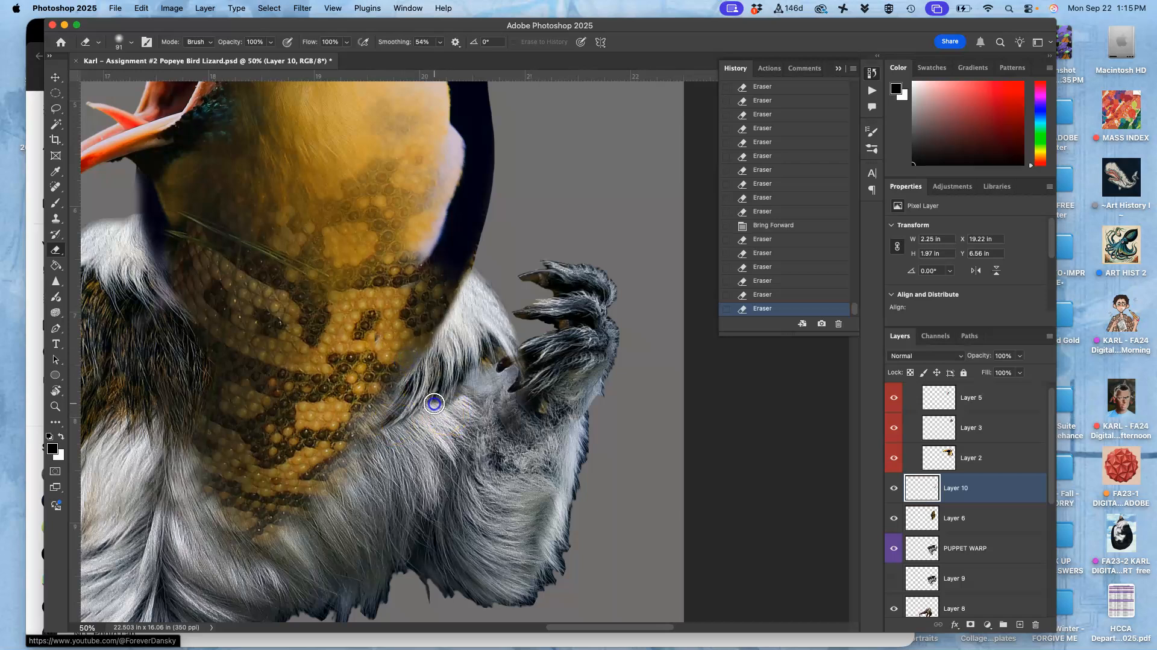
# Lower the eraser opacity to 49% and blend Layer 10's lower fur edge into the upper arm
pyautogui.click(270, 42)
pyautogui.moveTo(448, 403)
pyautogui.mouseDown()
pyautogui.moveTo(454, 391)
pyautogui.moveTo(432, 408)
pyautogui.mouseUp()
pyautogui.moveTo(428, 418); pyautogui.dragTo(428, 407)
pyautogui.click(428, 413)
# Reduce the eraser opacity to 22% and fade the remaining Layer 10 fur between the neck and the raised hand's claws
pyautogui.click(270, 42)
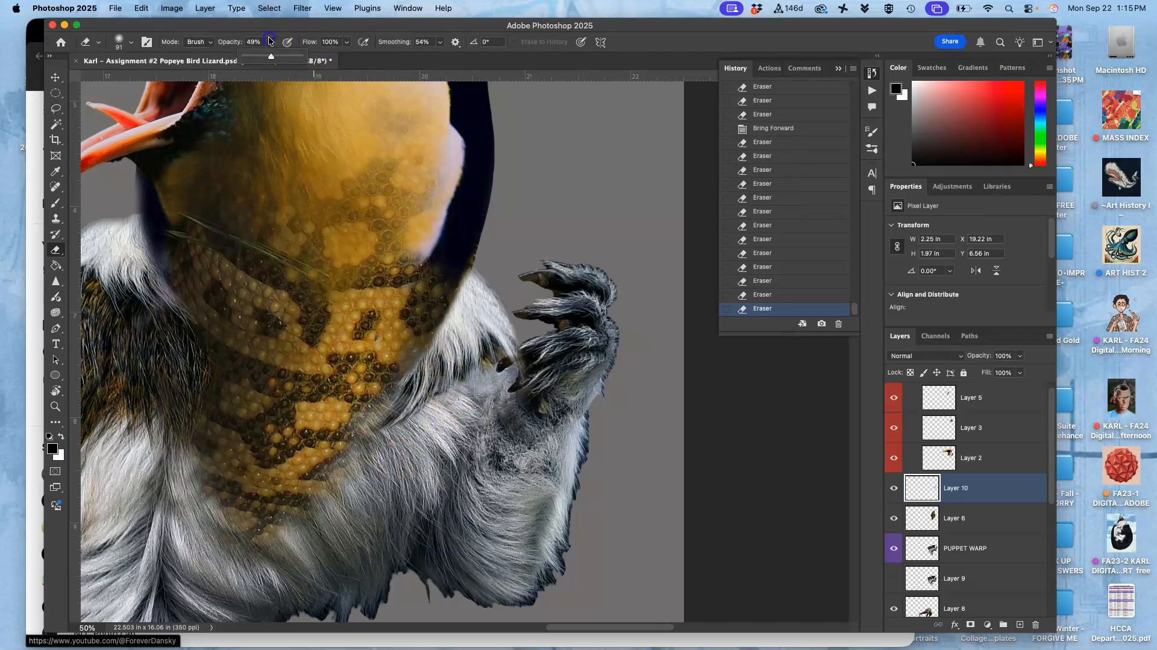
pyautogui.moveTo(484, 348)
pyautogui.mouseDown()
pyautogui.moveTo(483, 382)
pyautogui.moveTo(481, 368)
pyautogui.moveTo(447, 375)
pyautogui.moveTo(433, 418)
pyautogui.moveTo(435, 392)
pyautogui.moveTo(409, 411)
pyautogui.moveTo(410, 394)
pyautogui.moveTo(385, 437)
pyautogui.moveTo(427, 413)
pyautogui.mouseUp()
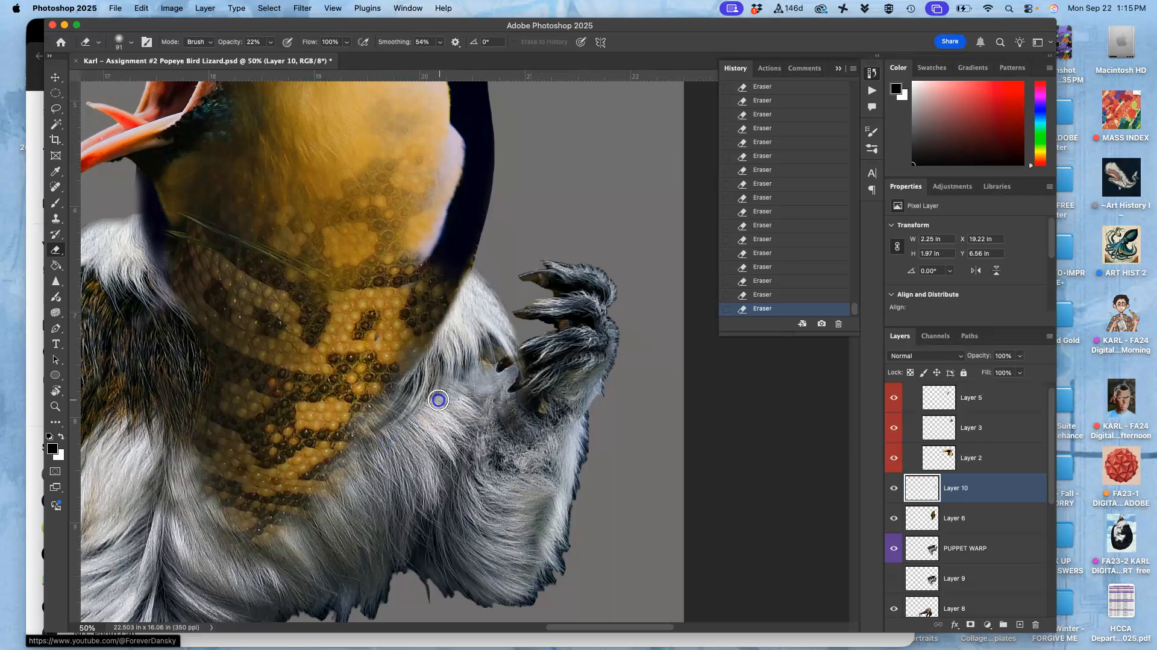
pyautogui.moveTo(479, 380)
pyautogui.mouseDown()
pyautogui.moveTo(497, 461)
pyautogui.moveTo(496, 354)
pyautogui.moveTo(530, 350)
pyautogui.moveTo(496, 370)
pyautogui.moveTo(512, 343)
pyautogui.moveTo(508, 363)
pyautogui.moveTo(524, 347)
pyautogui.moveTo(506, 368)
pyautogui.mouseUp()
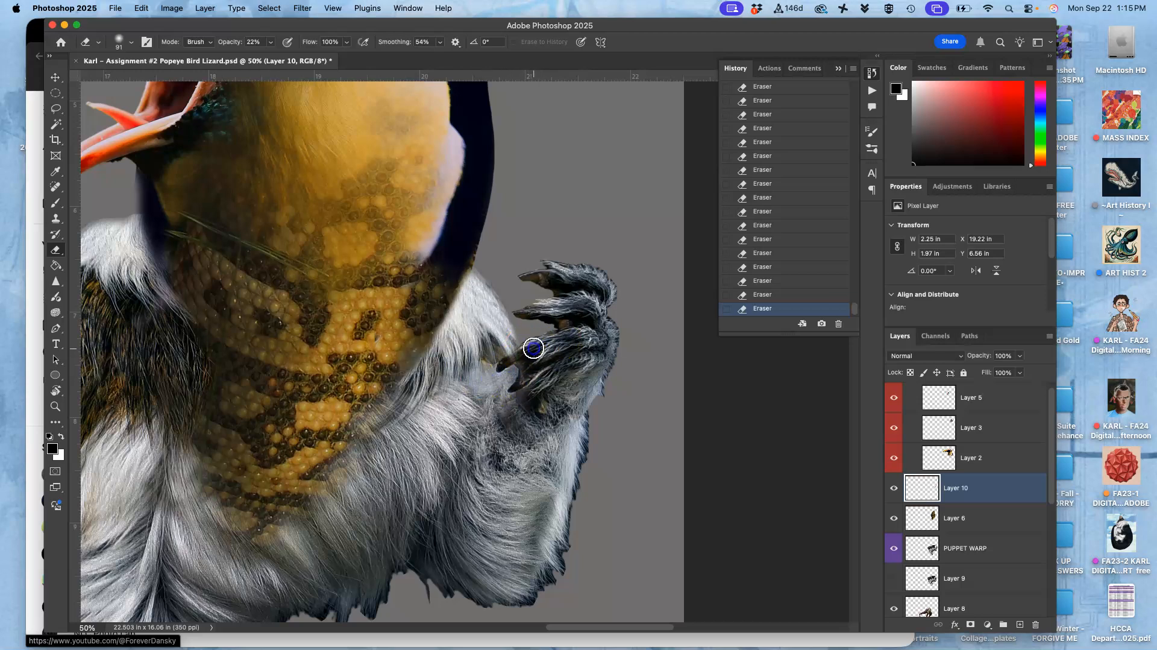
pyautogui.moveTo(530, 343)
pyautogui.mouseDown()
pyautogui.moveTo(517, 392)
pyautogui.moveTo(531, 362)
pyautogui.moveTo(518, 349)
pyautogui.moveTo(594, 186)
pyautogui.mouseUp()
# Compare the image with and without Layer 10, and erase its faint fur remnants over the raised wrist
pyautogui.click(895, 488)
pyautogui.click(894, 489)
pyautogui.moveTo(531, 415); pyautogui.dragTo(538, 435)
pyautogui.moveTo(555, 386); pyautogui.dragTo(536, 435)
pyautogui.moveTo(553, 381); pyautogui.dragTo(524, 433)
pyautogui.moveTo(537, 416); pyautogui.dragTo(536, 437)
pyautogui.click(543, 380)
# Warp Layer 10 so the white shoulder fur pulls in toward the neck and down into the arm, and apply it
pyautogui.press('super+t')
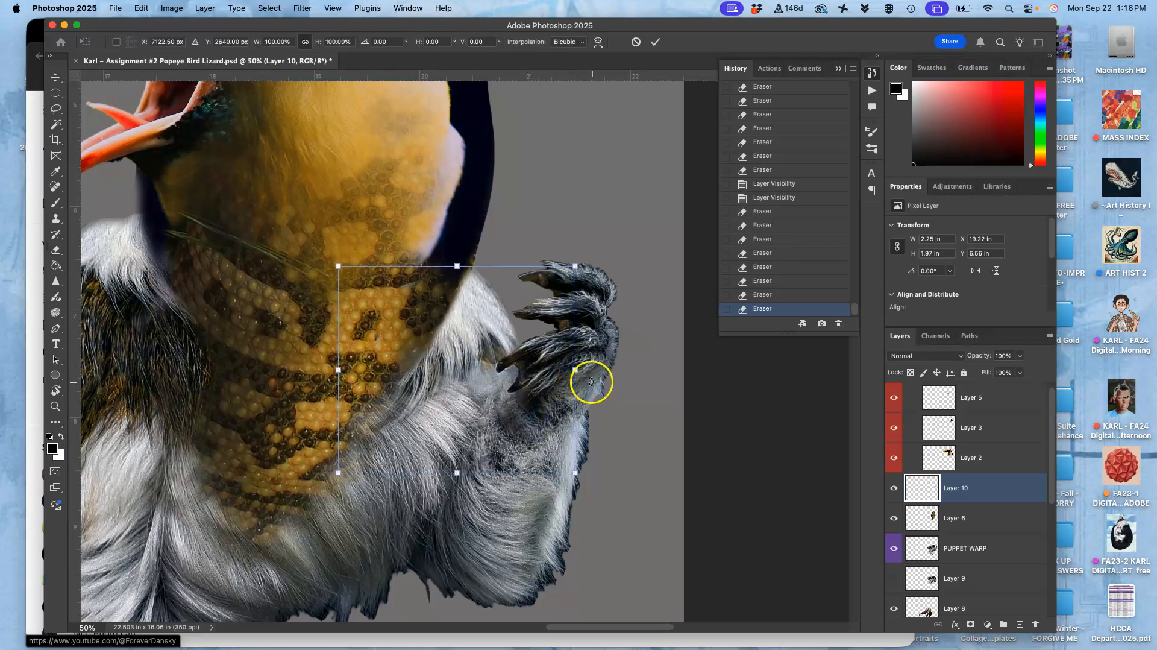
pyautogui.rightClick(550, 377)
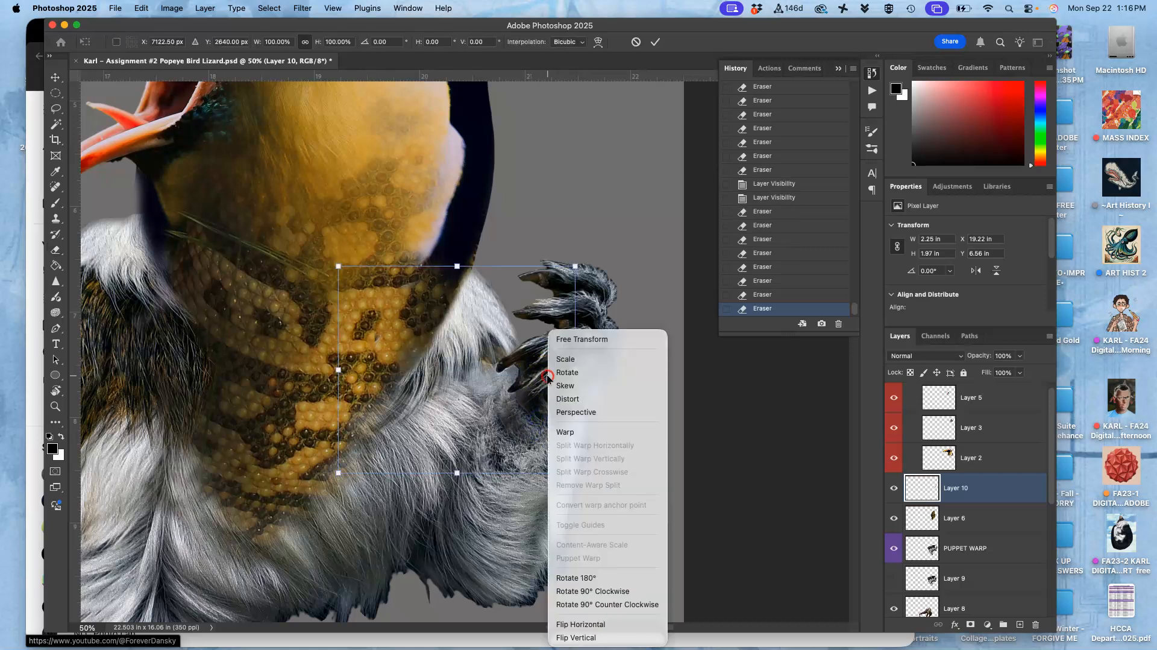
pyautogui.click(561, 432)
pyautogui.moveTo(561, 390); pyautogui.dragTo(528, 364)
pyautogui.moveTo(532, 320); pyautogui.dragTo(535, 327)
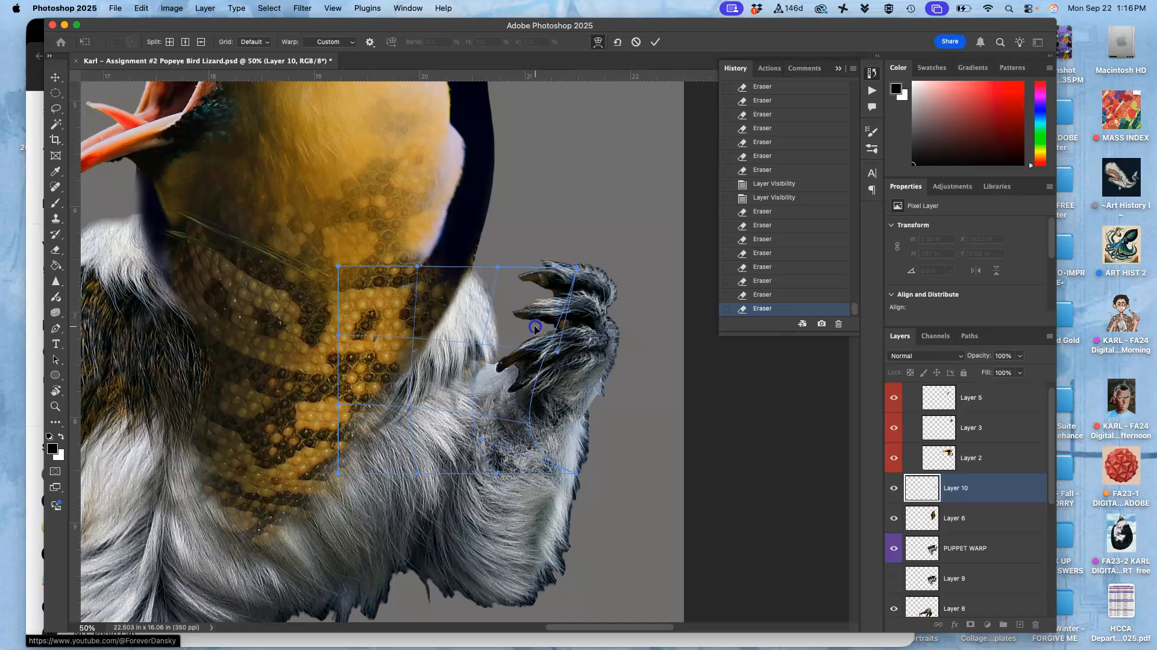
pyautogui.moveTo(461, 375); pyautogui.dragTo(460, 390)
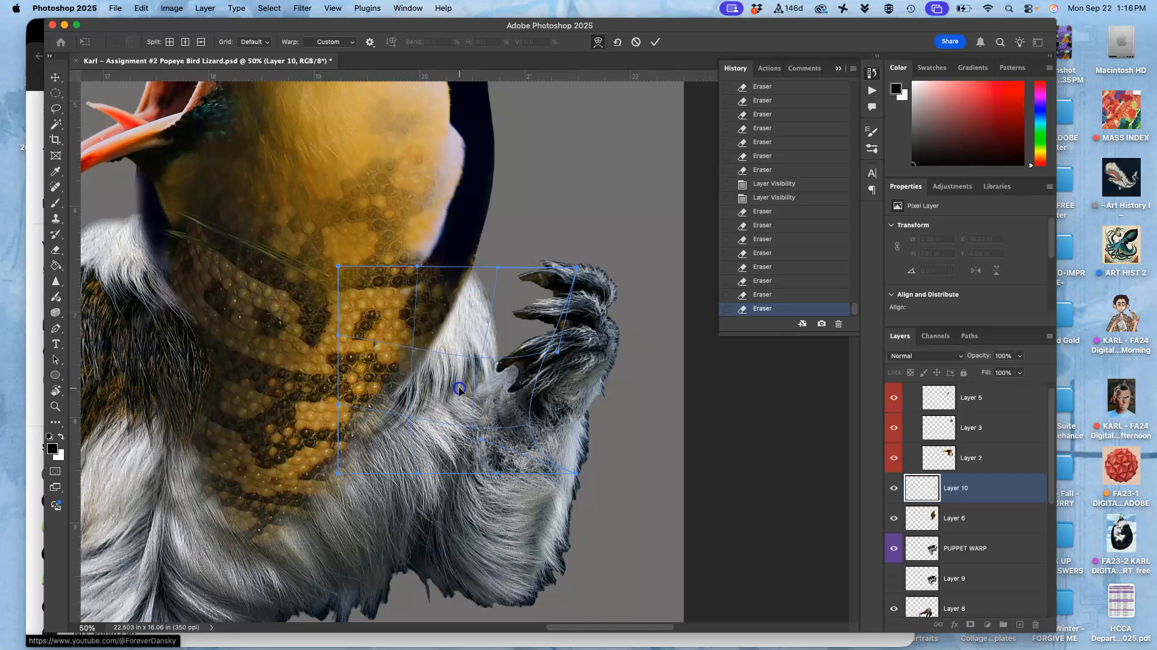
pyautogui.press('Return')
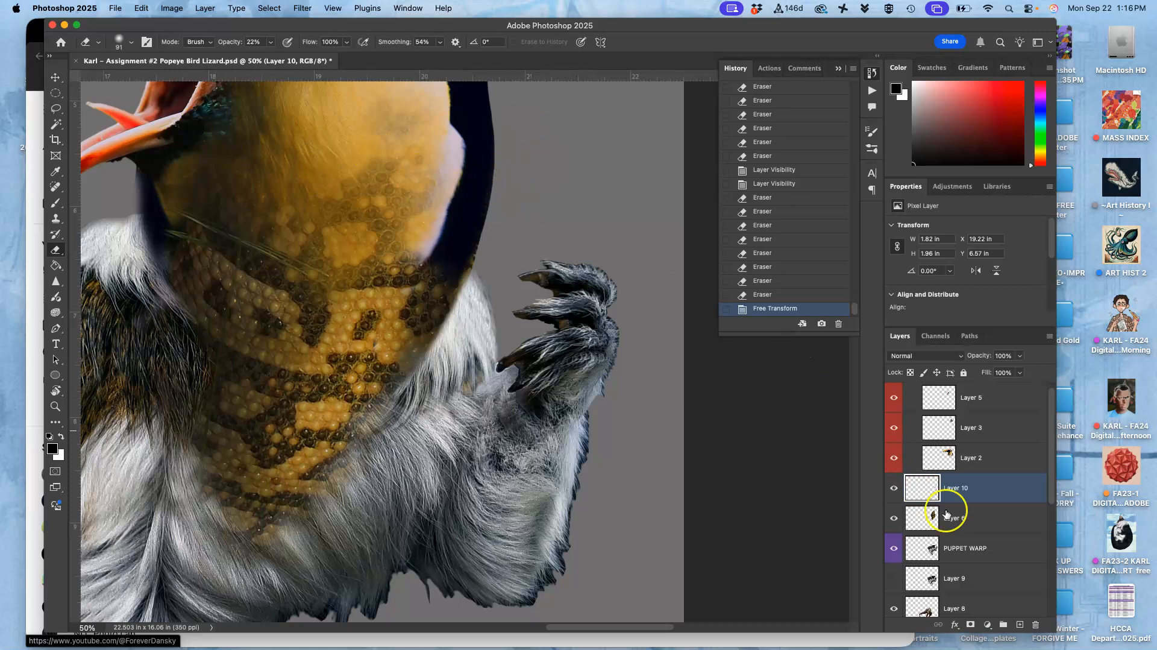
# Warp the PUPPET WARP layer to move the raised hand outward from the neck and slightly down
pyautogui.click(890, 549)
pyautogui.click(890, 549)
pyautogui.click(928, 548)
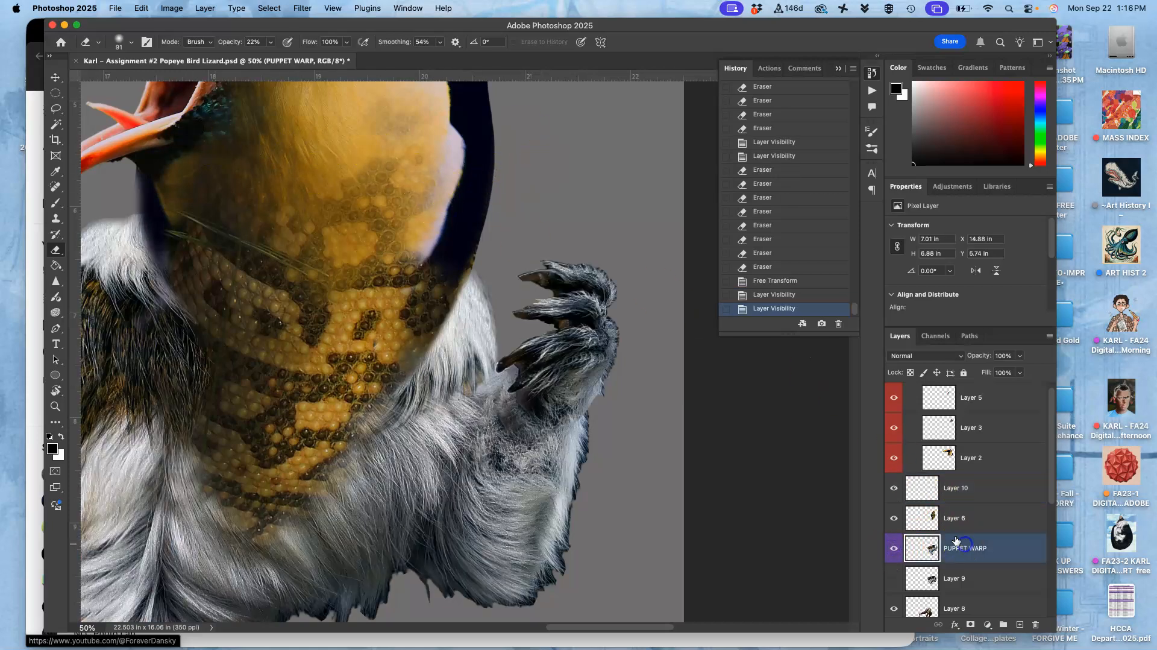
pyautogui.press('super+t')
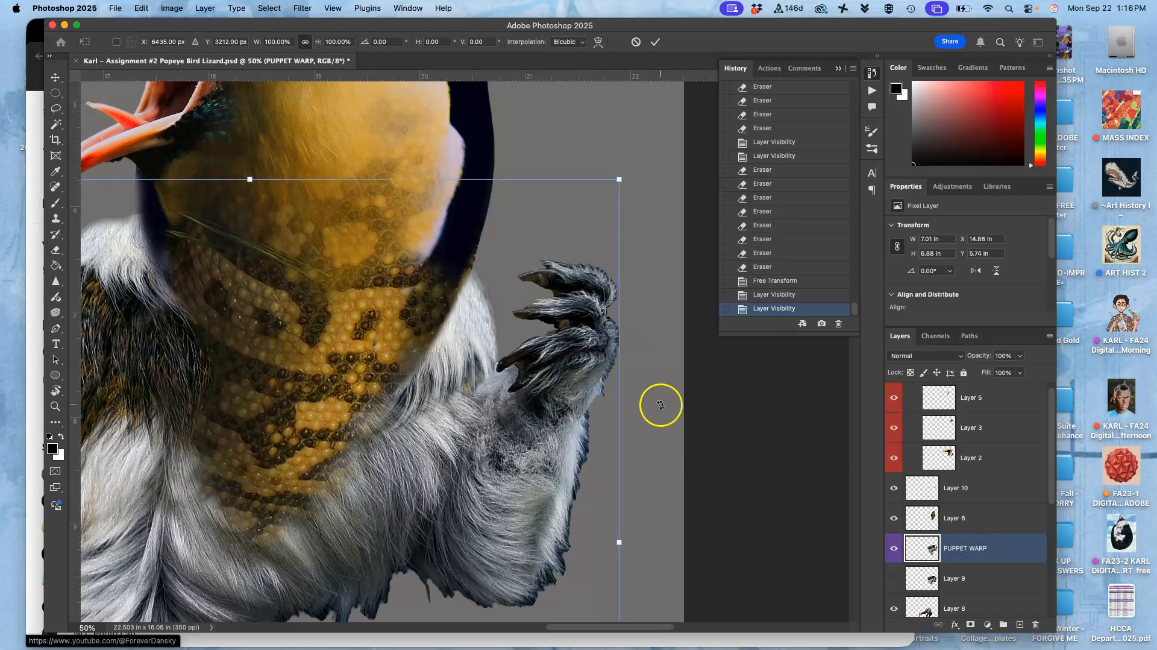
pyautogui.rightClick(600, 407)
pyautogui.click(612, 430)
pyautogui.moveTo(611, 382); pyautogui.dragTo(630, 382)
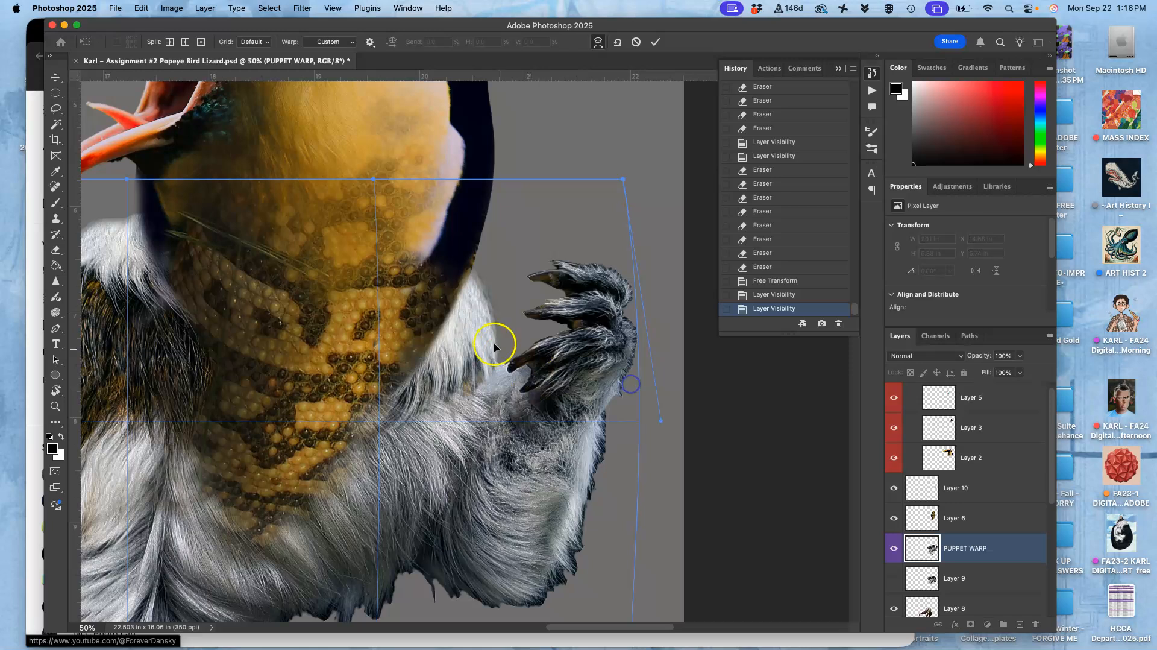
pyautogui.moveTo(489, 344); pyautogui.dragTo(488, 355)
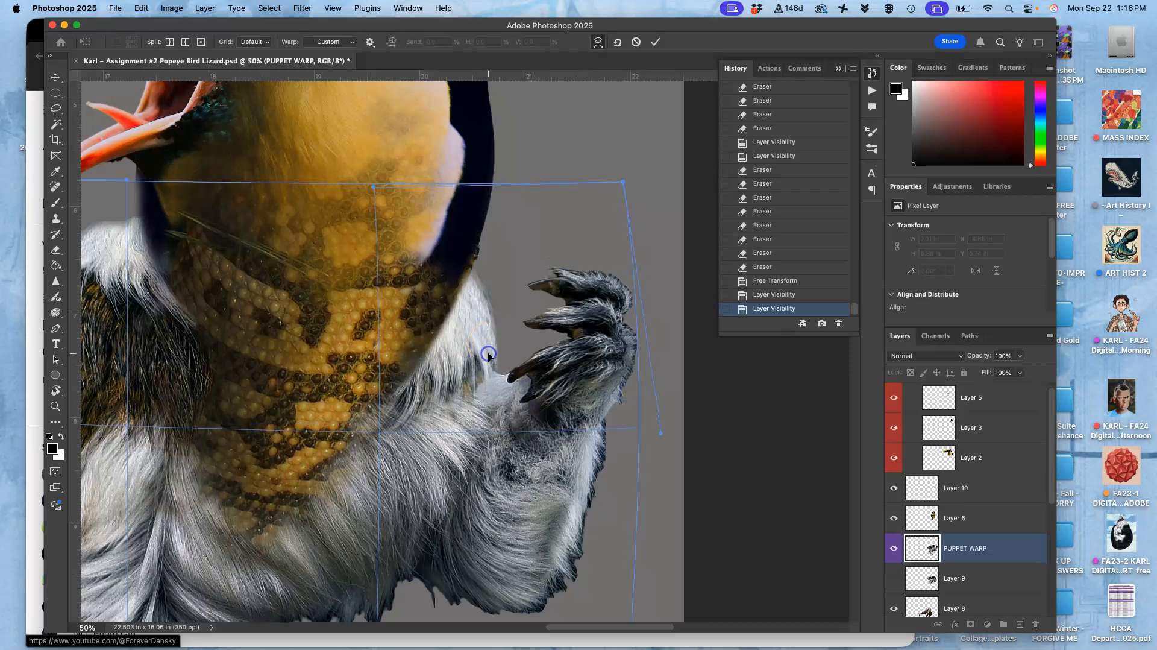
# Pull the near upper arm's fur back toward the lizard body in the same warp, and apply it
pyautogui.hscroll(-8, 345, 439)
pyautogui.scroll(-2, 345, 439)
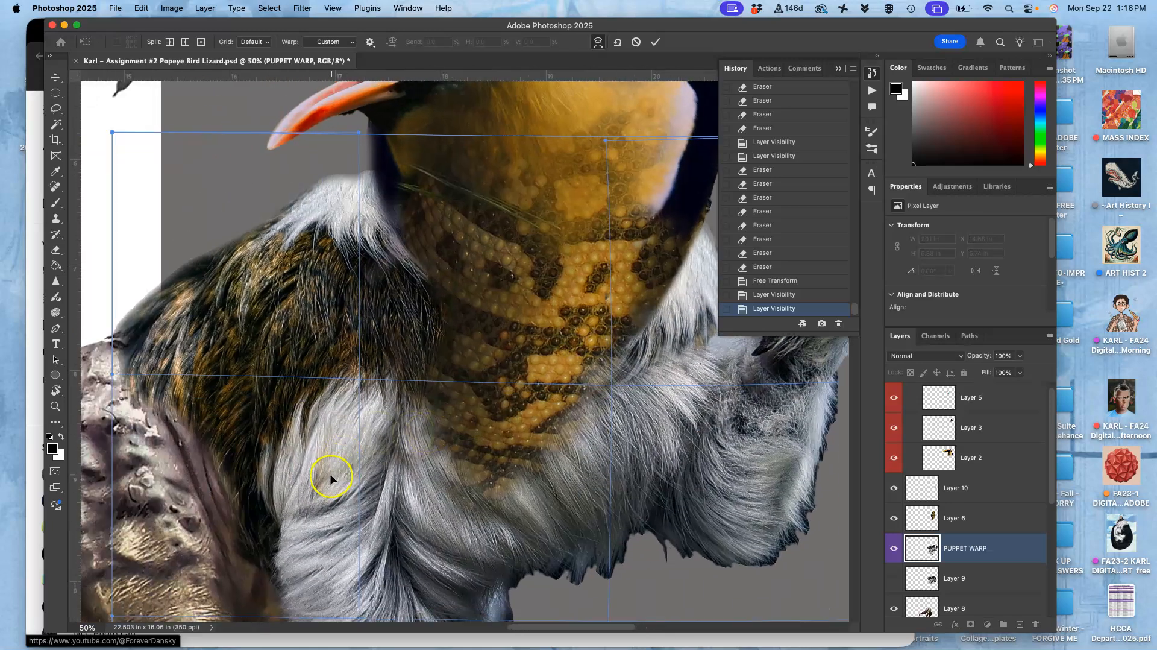
pyautogui.moveTo(326, 481); pyautogui.dragTo(299, 481)
pyautogui.scroll(5, 301, 481)
pyautogui.hscroll(2, 302, 480)
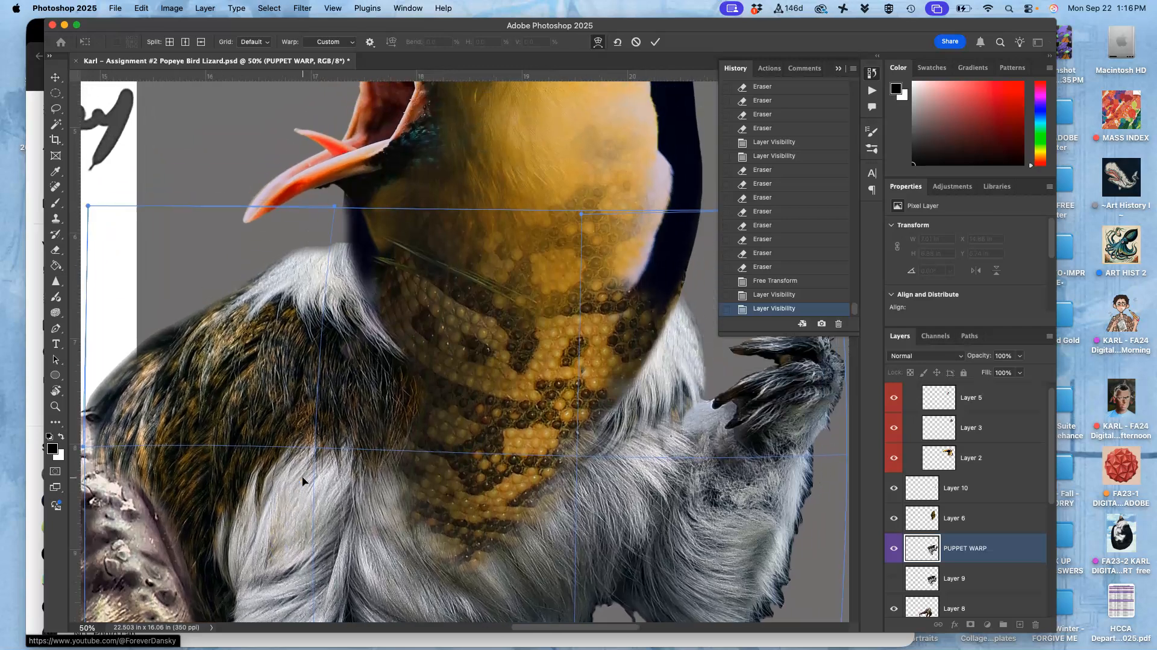
pyautogui.scroll(-3, 302, 480)
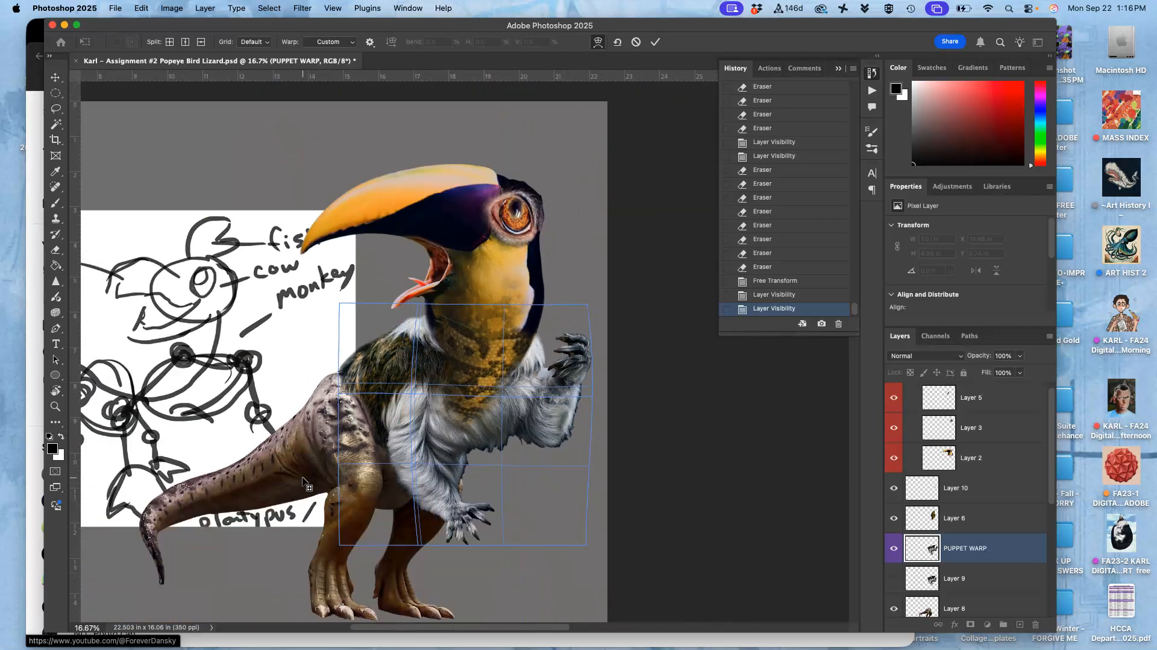
pyautogui.press('Return')
pyautogui.press('e')
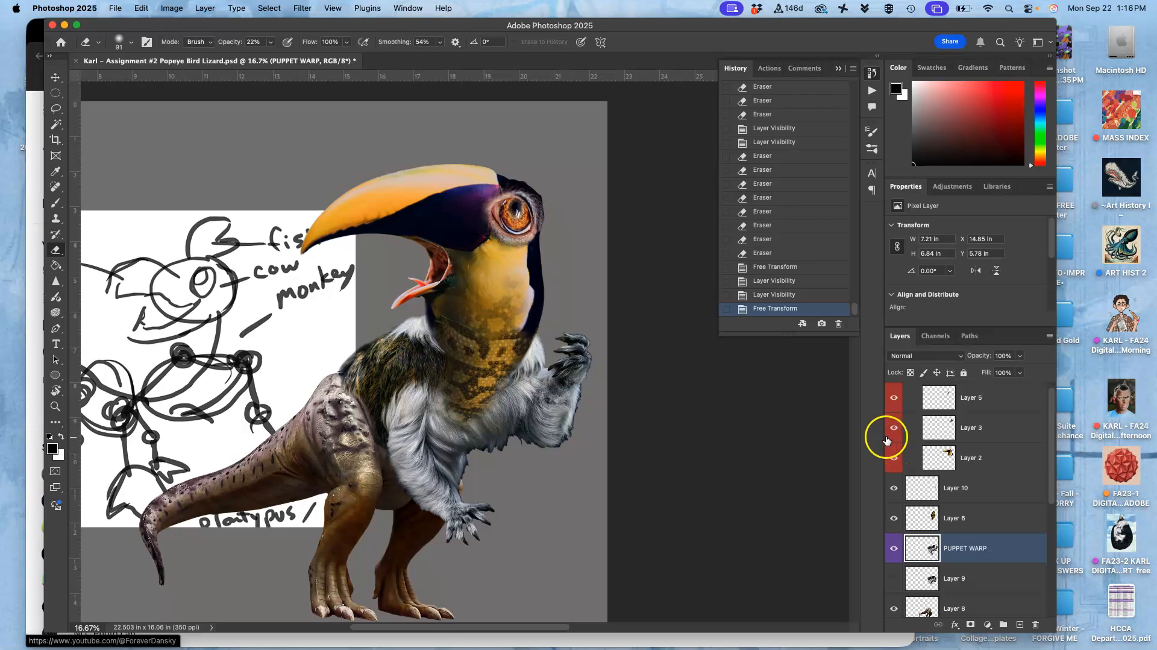
# Warp the PUPPET WARP layer again to shift the lowered arm forward and adjust the fur beside the lizard hip, and apply it
pyautogui.press('super+equal')
pyautogui.press('super+equal')
pyautogui.scroll(-3, 710, 421)
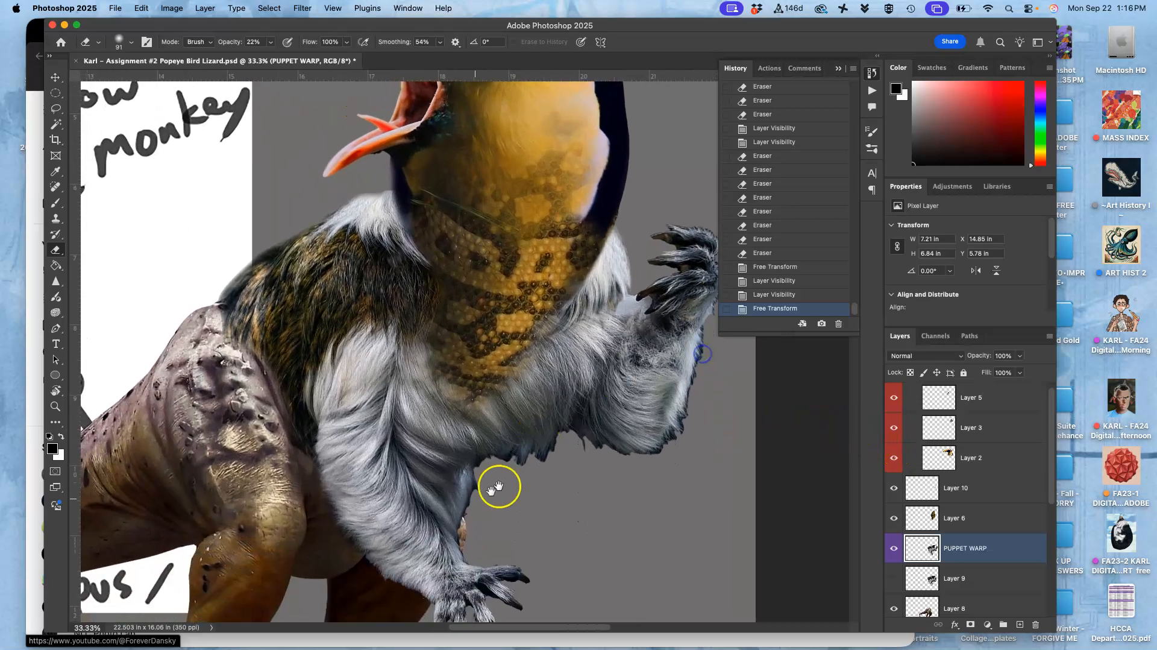
pyautogui.scroll(-2, 582, 442)
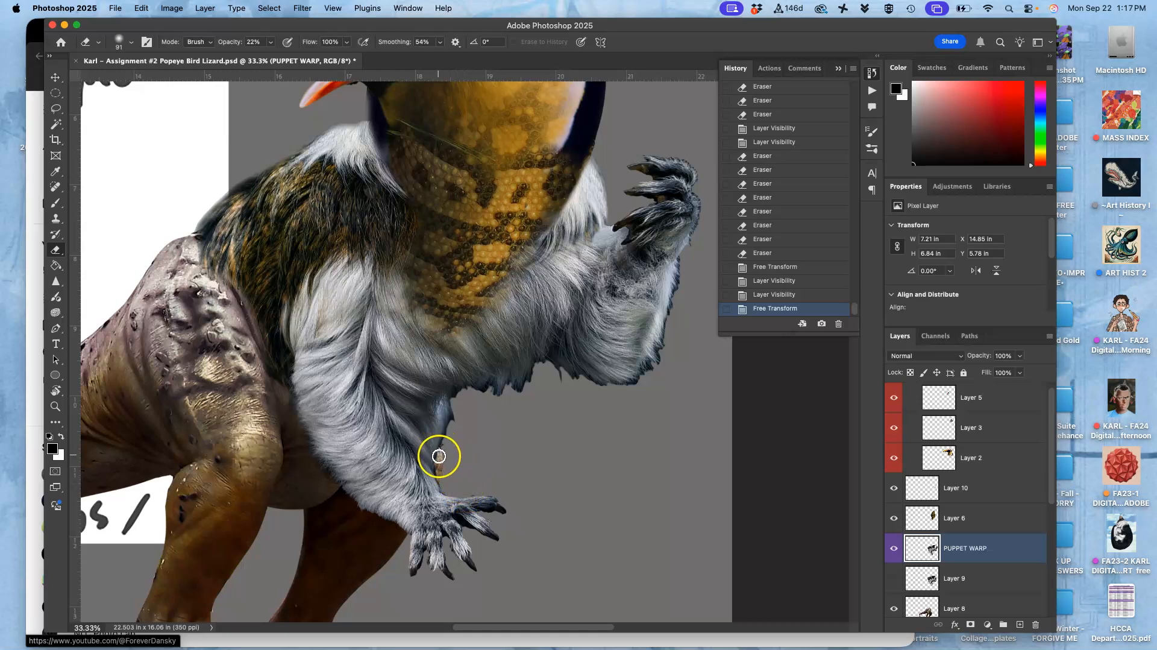
pyautogui.hotkey('ctrl', 't')
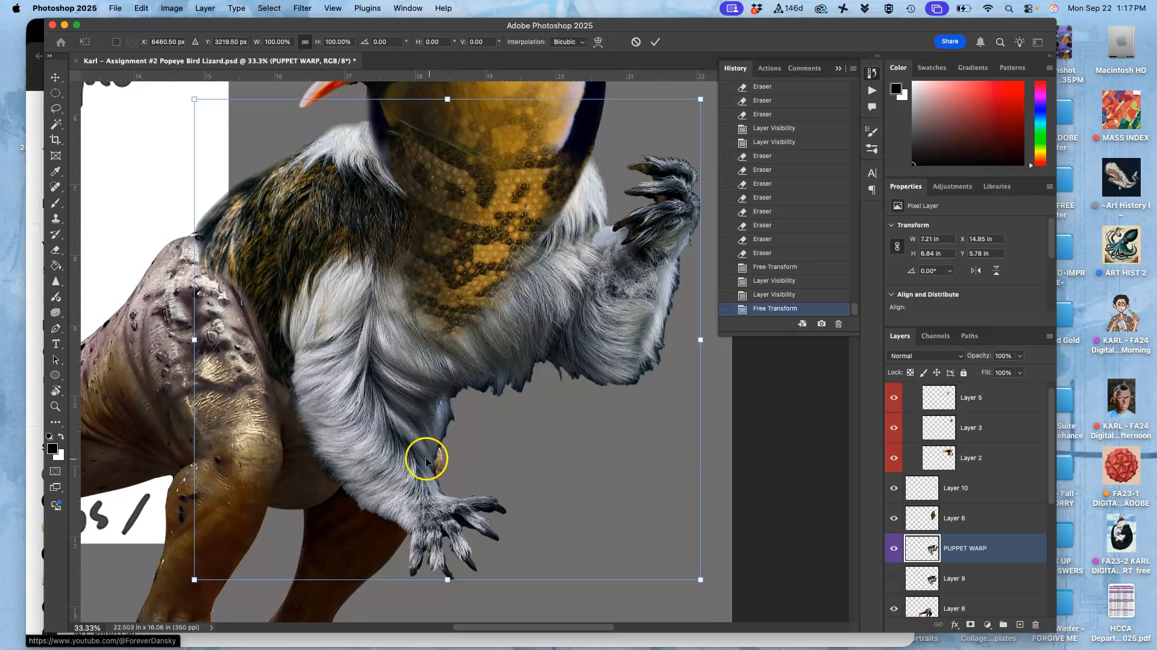
pyautogui.rightClick(426, 457)
pyautogui.click(442, 432)
pyautogui.moveTo(462, 508); pyautogui.dragTo(471, 506)
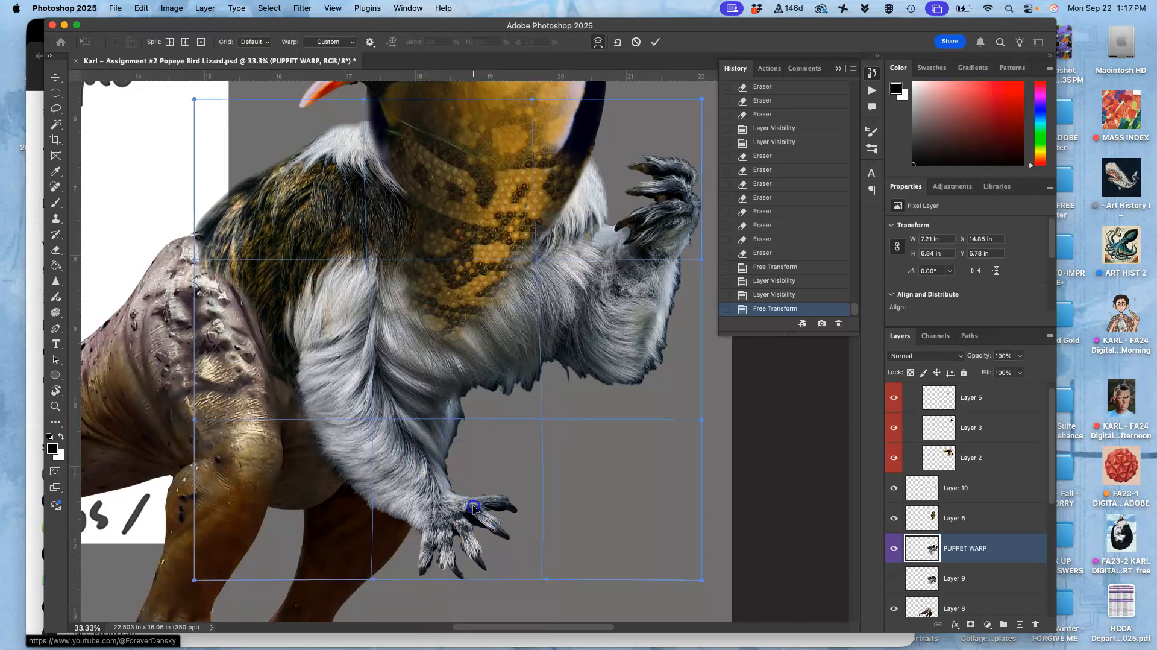
pyautogui.moveTo(200, 331); pyautogui.dragTo(199, 339)
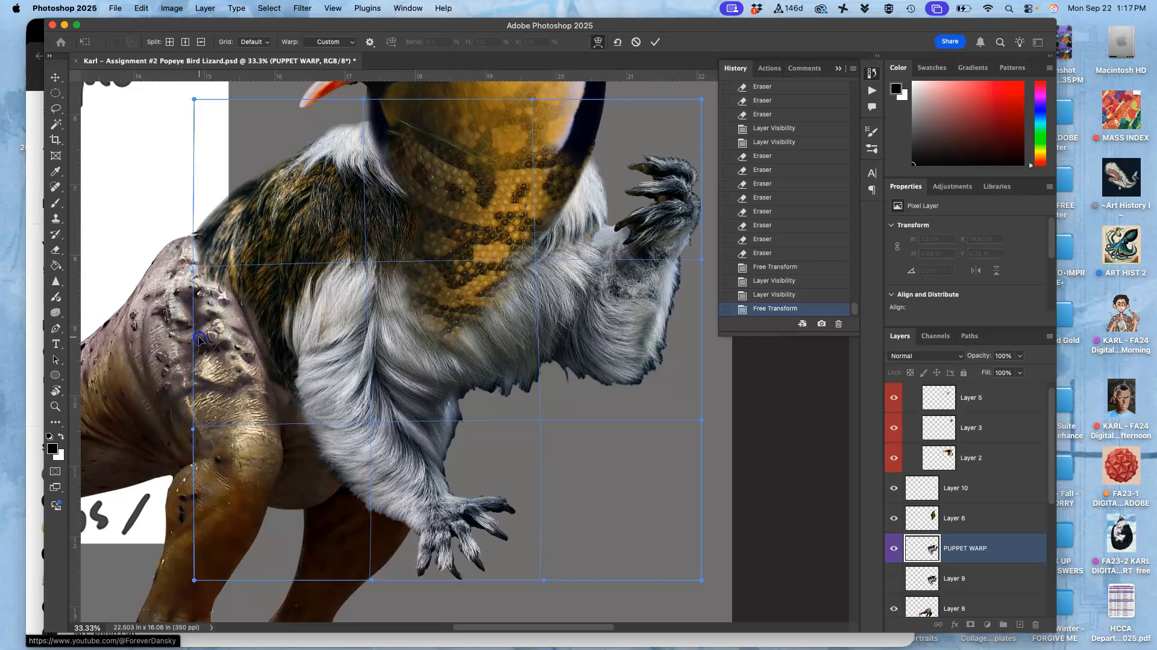
pyautogui.scroll(5, 289, 300)
pyautogui.hscroll(3, 289, 300)
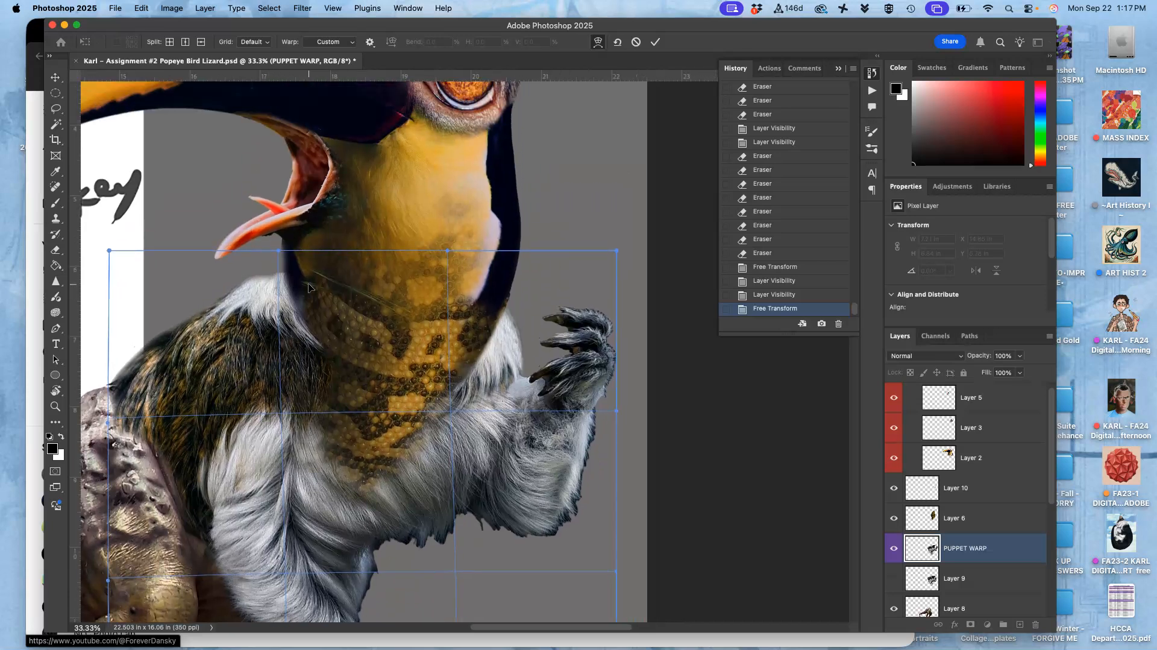
pyautogui.press('Return')
pyautogui.press('e')
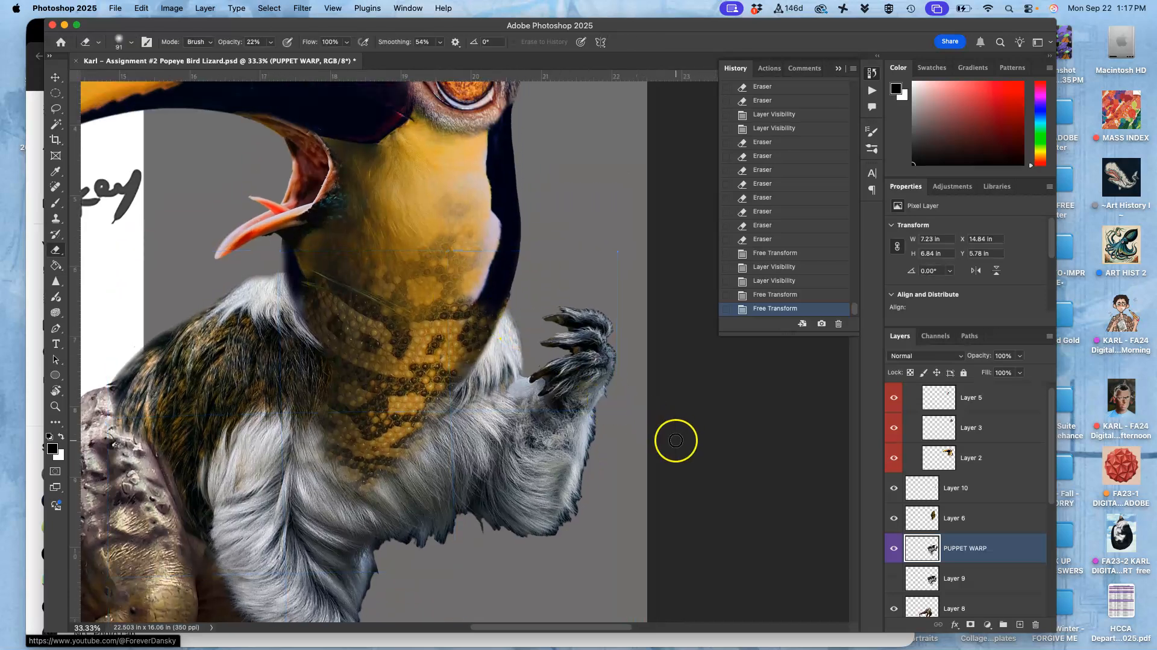
# Warp Layer 10 to pull the top of the white shoulder fur beside the neck downward, and apply it
pyautogui.click(894, 490)
pyautogui.click(894, 489)
pyautogui.click(962, 491)
pyautogui.hotkey('ctrl', 't')
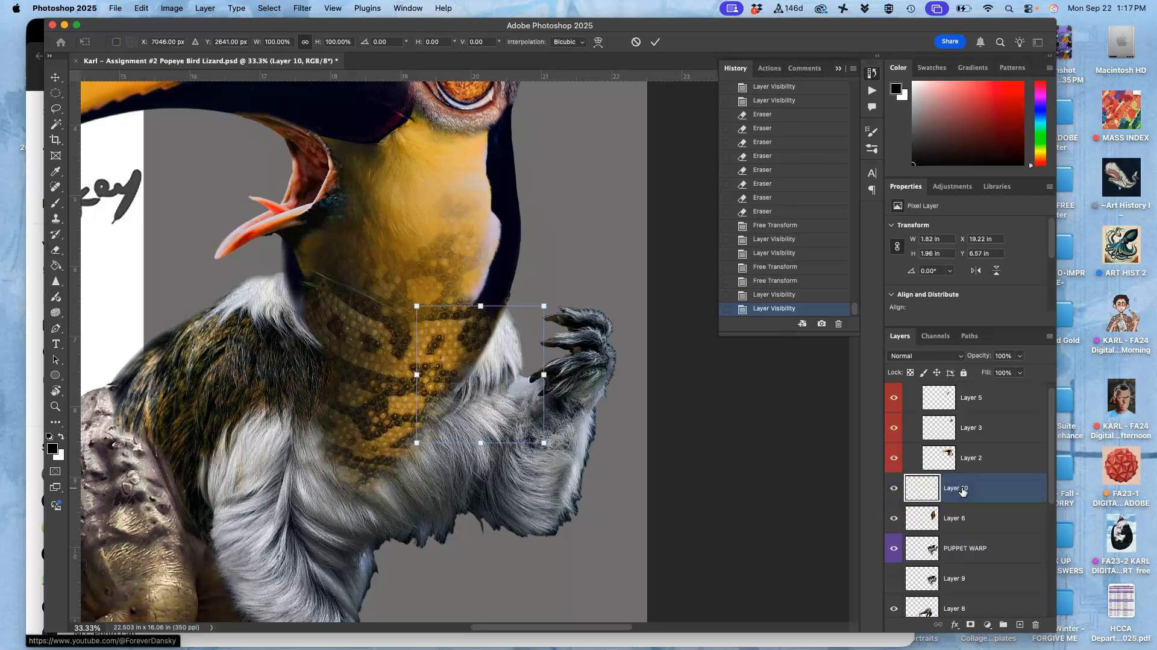
pyautogui.rightClick(511, 418)
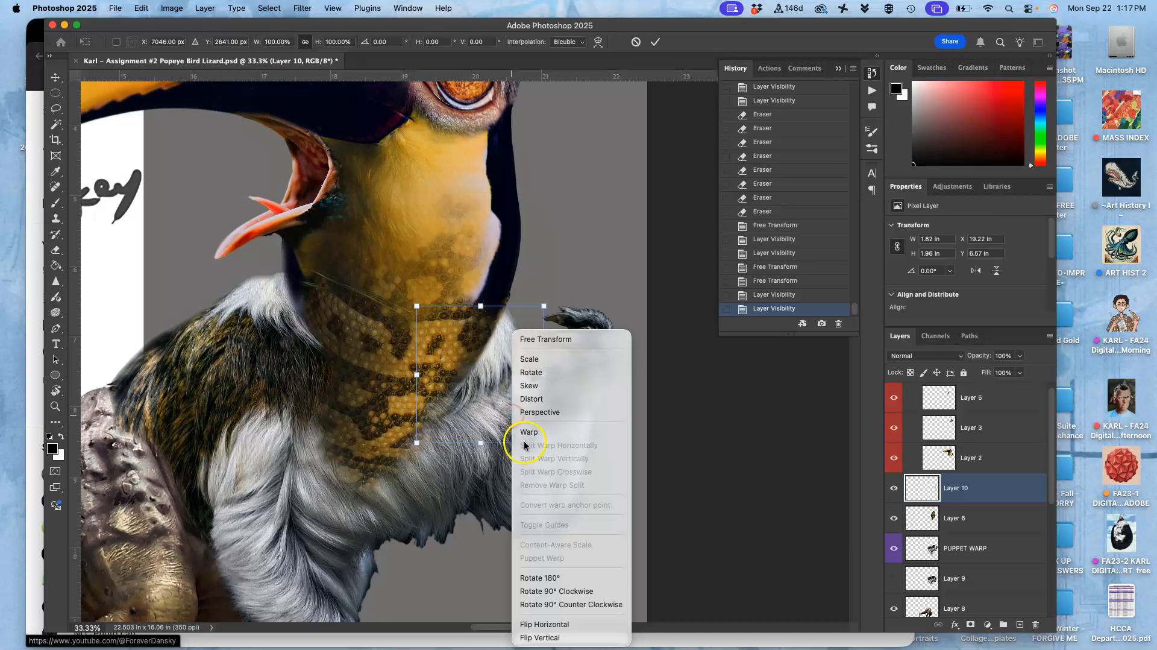
pyautogui.click(529, 429)
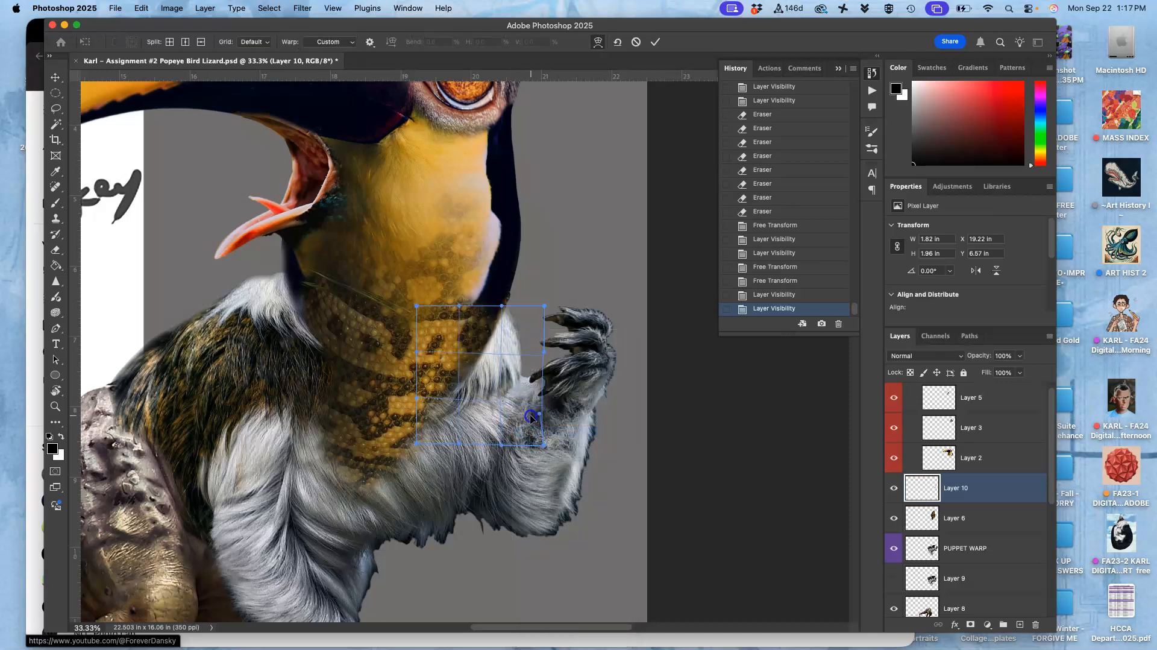
pyautogui.moveTo(524, 327); pyautogui.dragTo(523, 358)
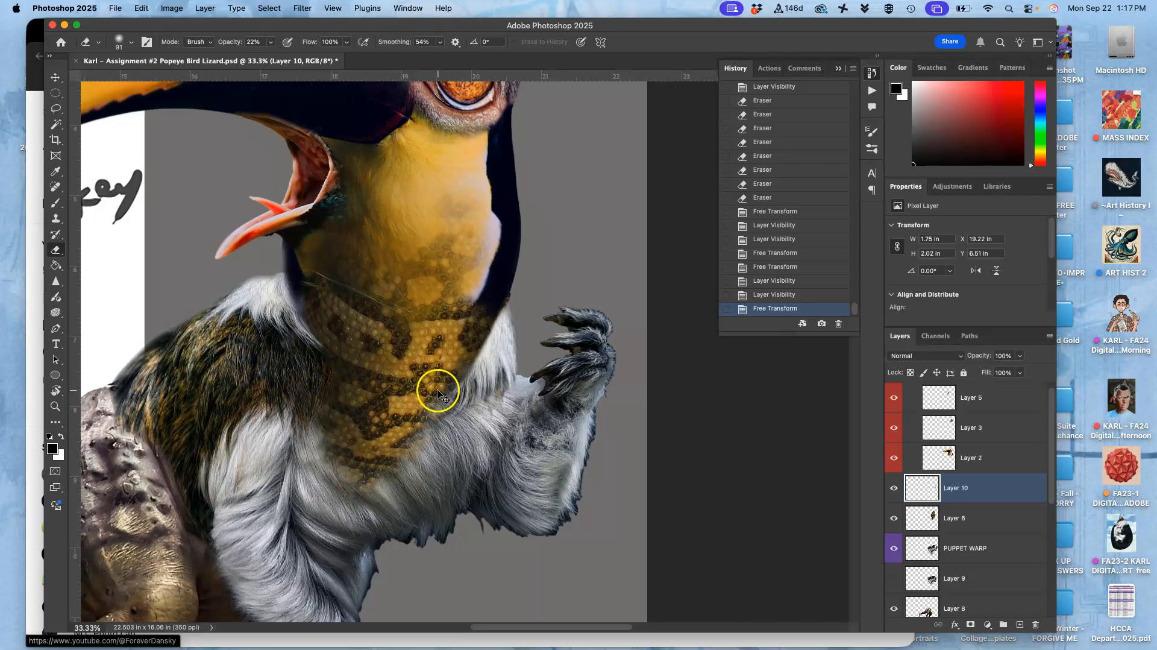
# Inspect the back edge of the neck with layer auto-select on, checking Layer 2 and Layer 6 as sources of the stray speck
pyautogui.scroll(-2, 435, 399)
pyautogui.scroll(4, 448, 276)
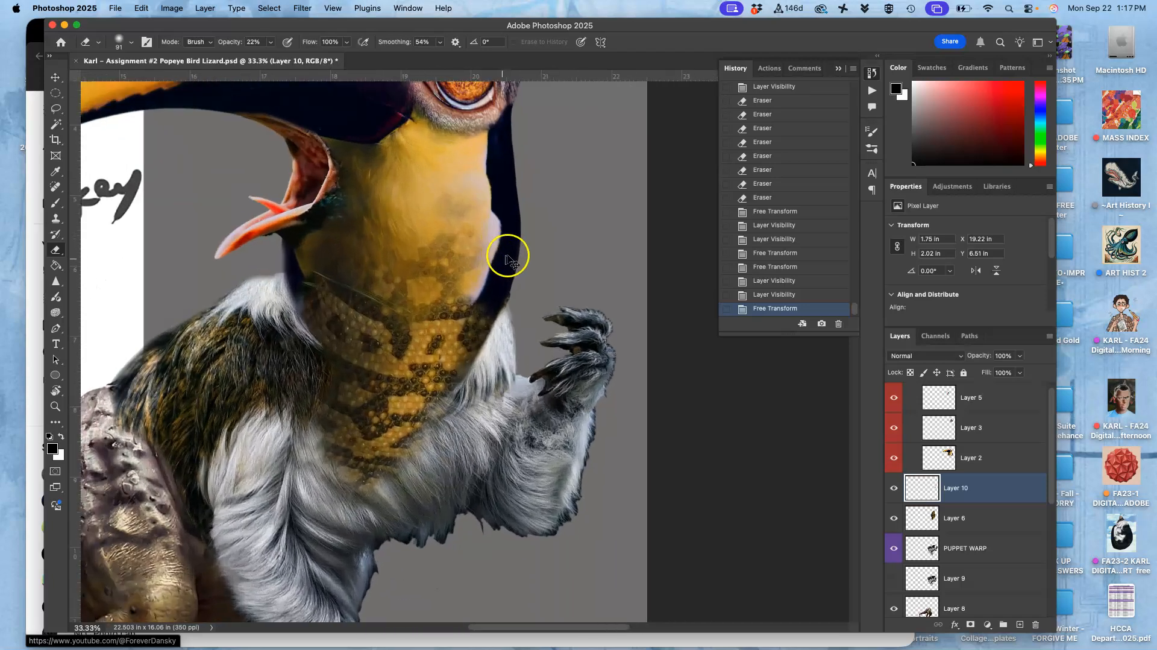
pyautogui.moveTo(596, 201)
pyautogui.mouseDown()
pyautogui.moveTo(551, 312)
pyautogui.moveTo(473, 307)
pyautogui.moveTo(407, 331)
pyautogui.mouseUp()
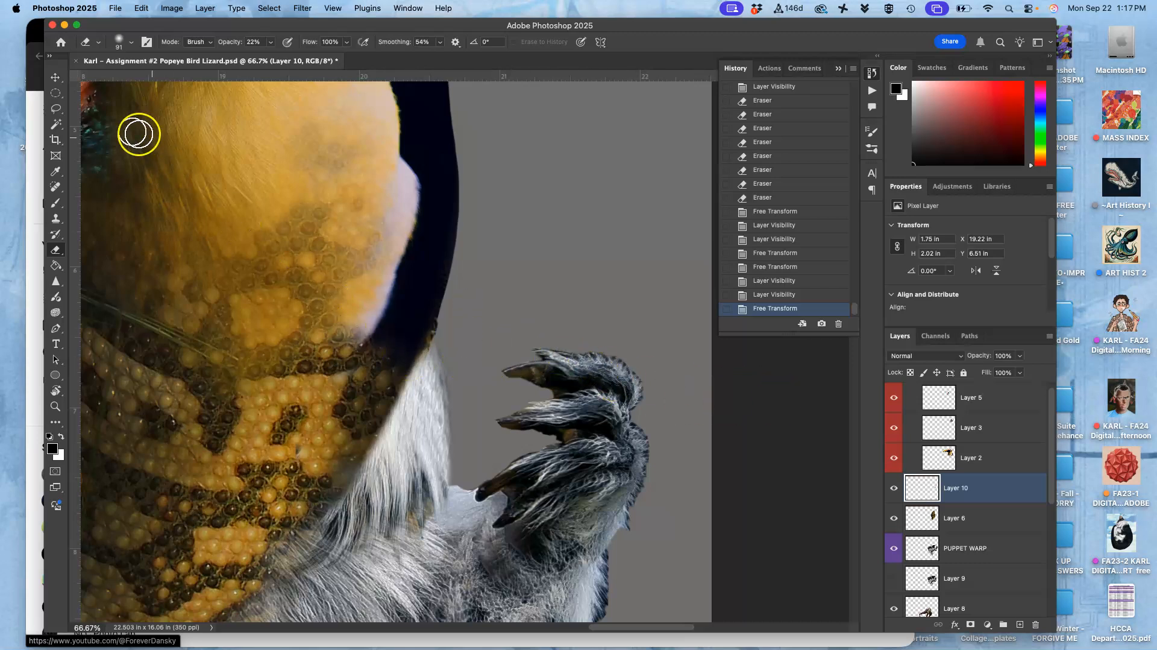
pyautogui.click(55, 78)
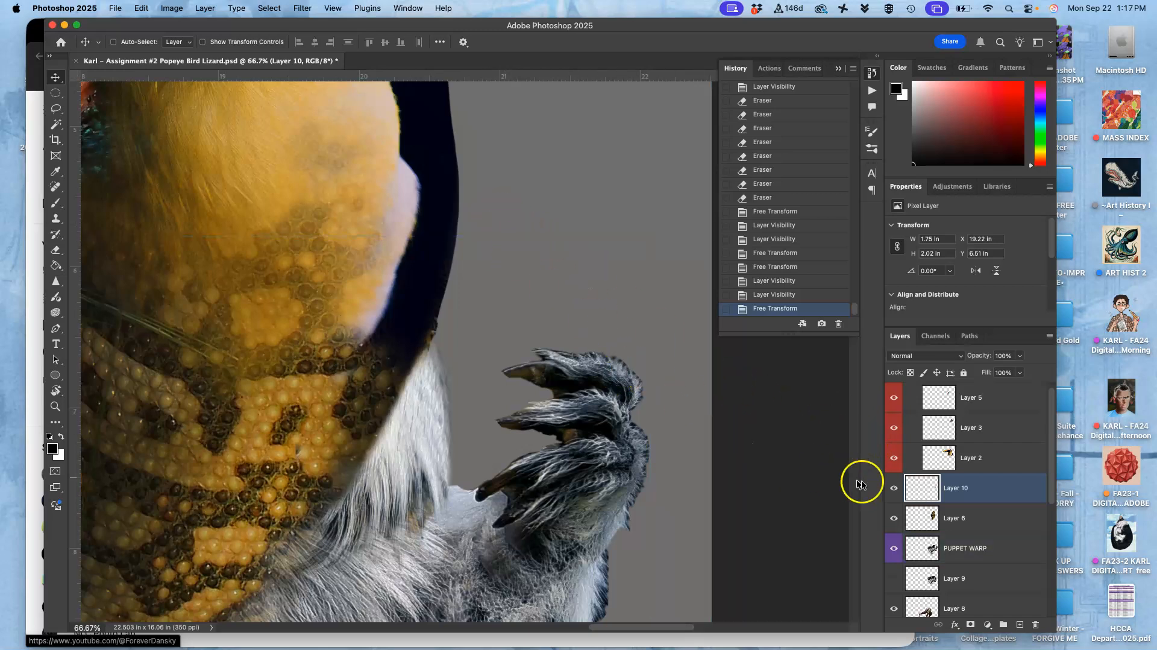
pyautogui.click(893, 460)
pyautogui.click(893, 460)
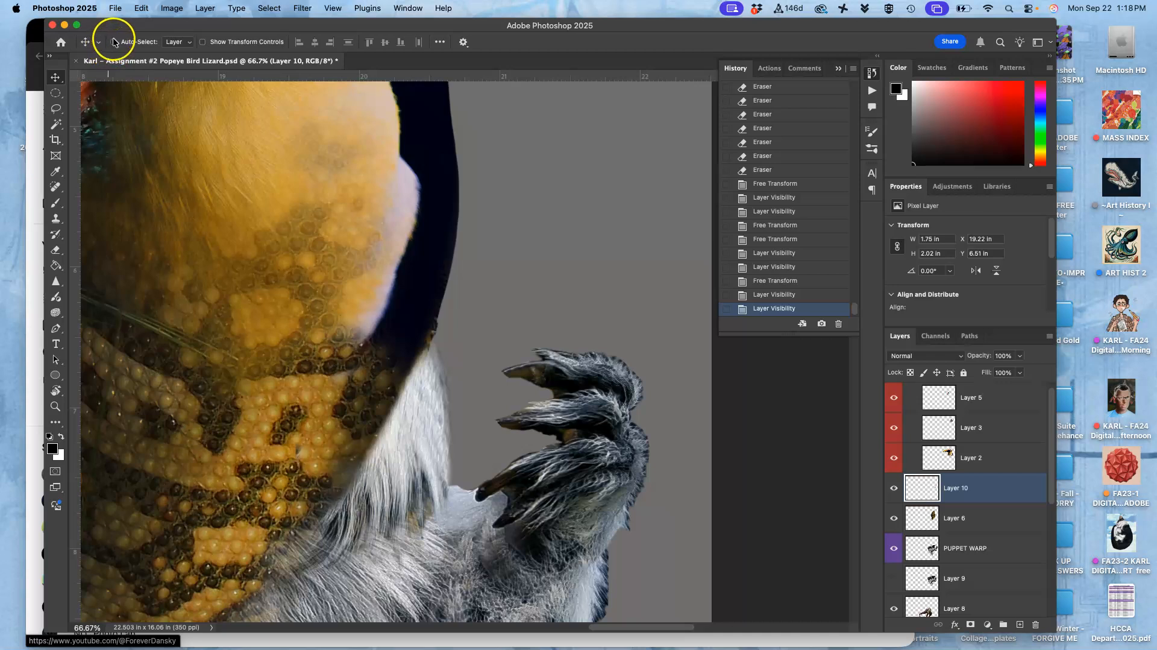
pyautogui.click(183, 455)
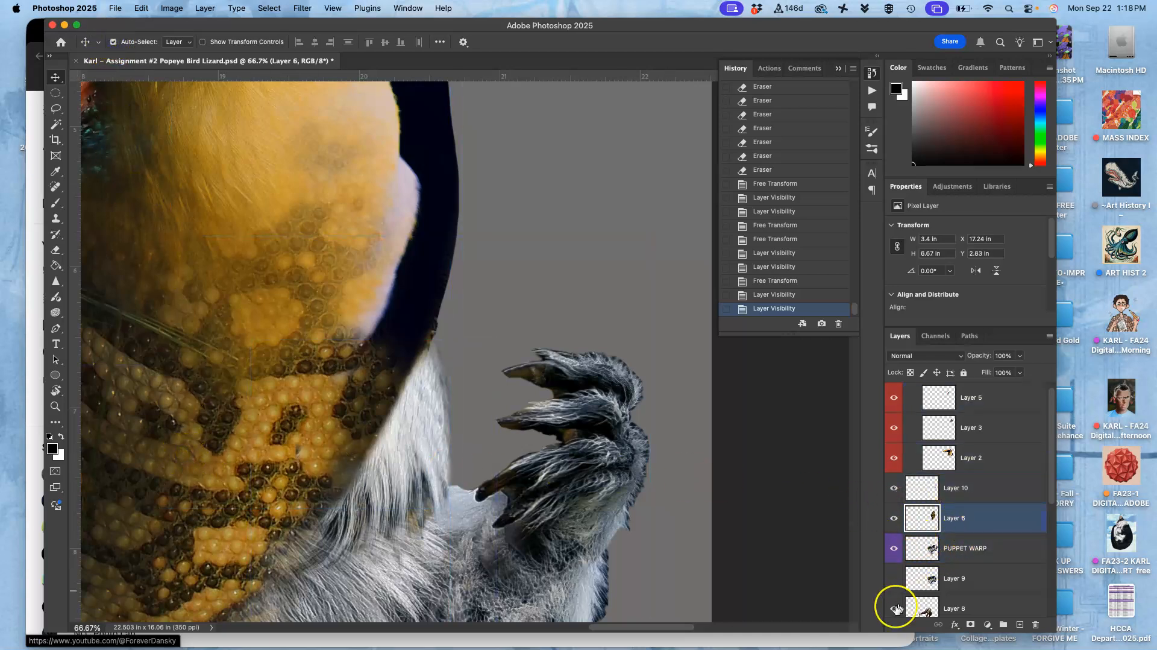
pyautogui.click(894, 518)
pyautogui.click(894, 518)
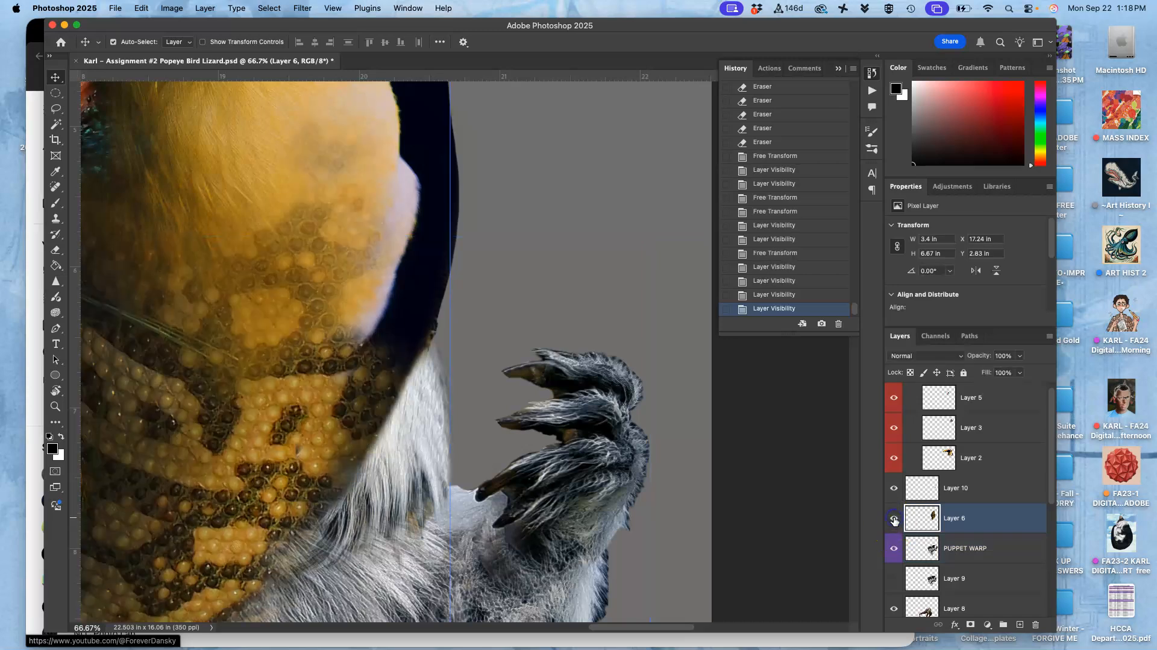
# Lasso the stray area at the neck base on Layer 6, clear it, and deselect with Layer 2 active
pyautogui.click(56, 109)
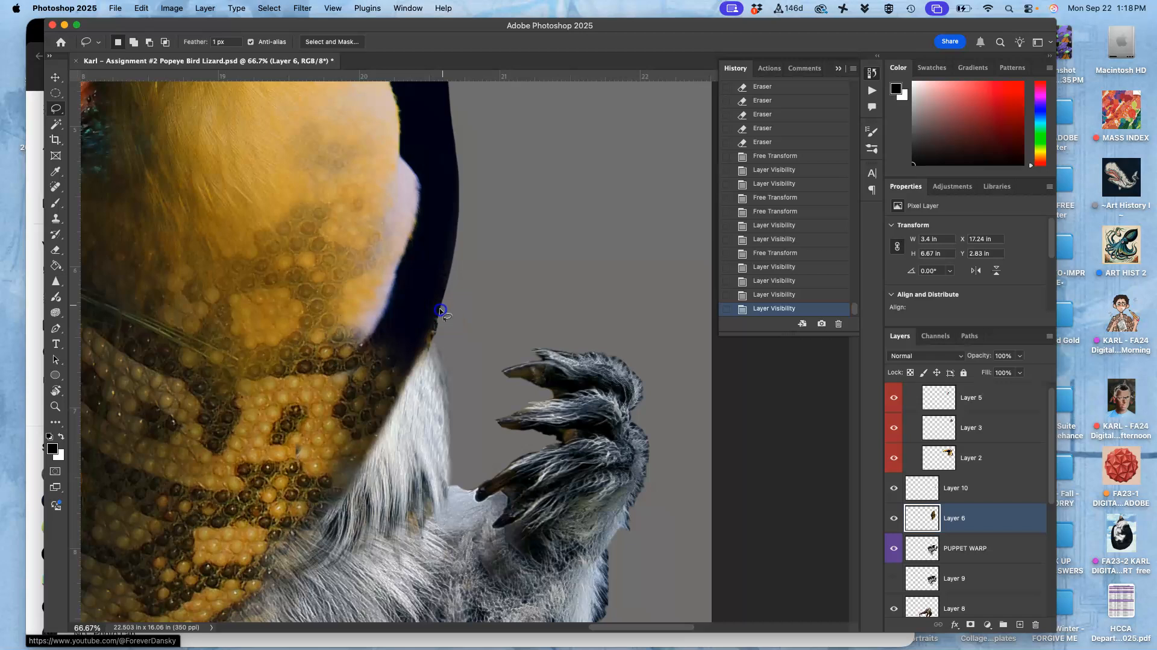
pyautogui.moveTo(468, 309); pyautogui.dragTo(466, 306)
pyautogui.press('Delete')
pyautogui.press('Delete')
pyautogui.press('Delete')
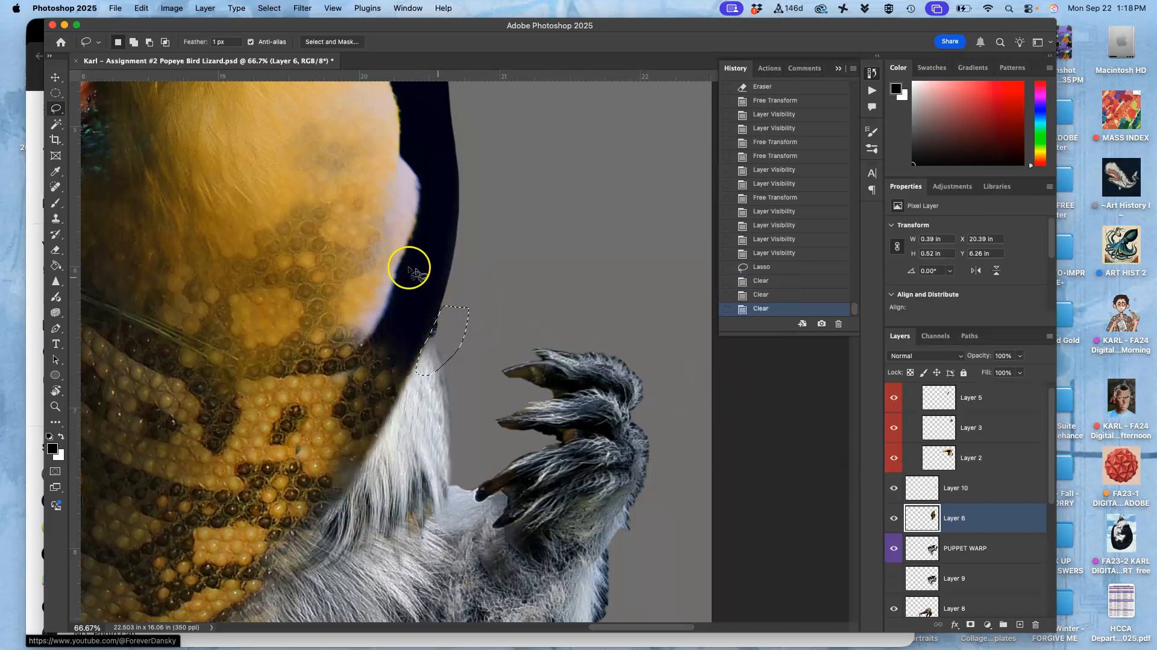
pyautogui.click(55, 77)
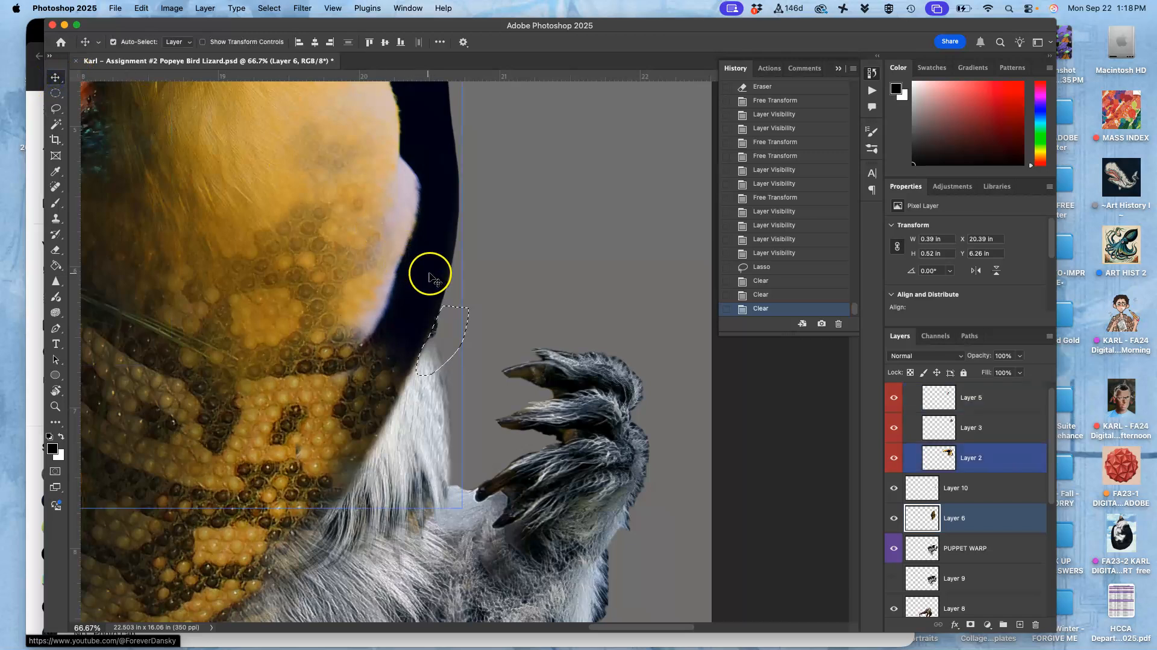
pyautogui.click(430, 276)
pyautogui.press('super+d')
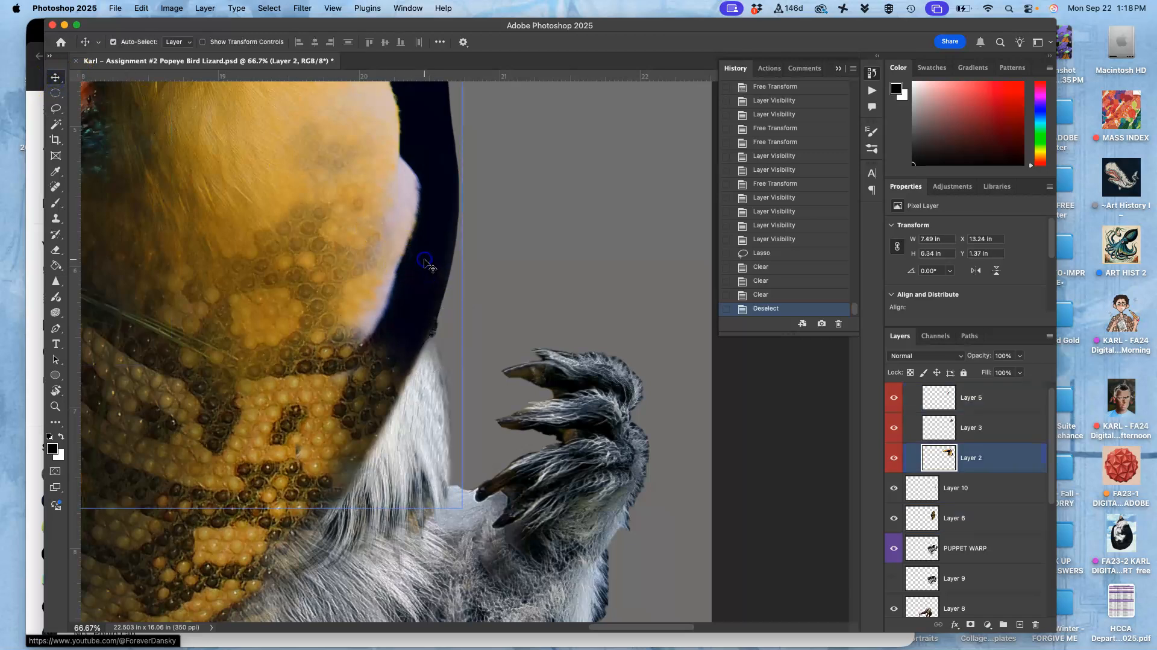
# Check the neck edge with Layer 2 and Layer 6 hidden and shown again, and select the PUPPET WARP layer
pyautogui.click(893, 457)
pyautogui.click(894, 458)
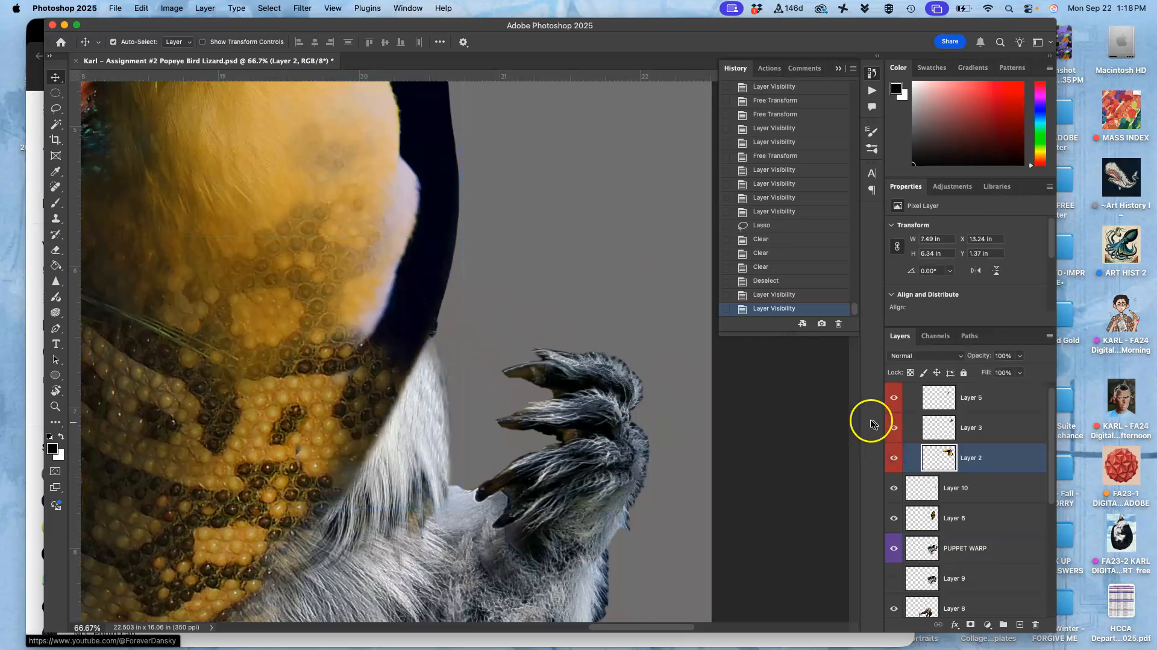
pyautogui.click(894, 458)
pyautogui.click(399, 280)
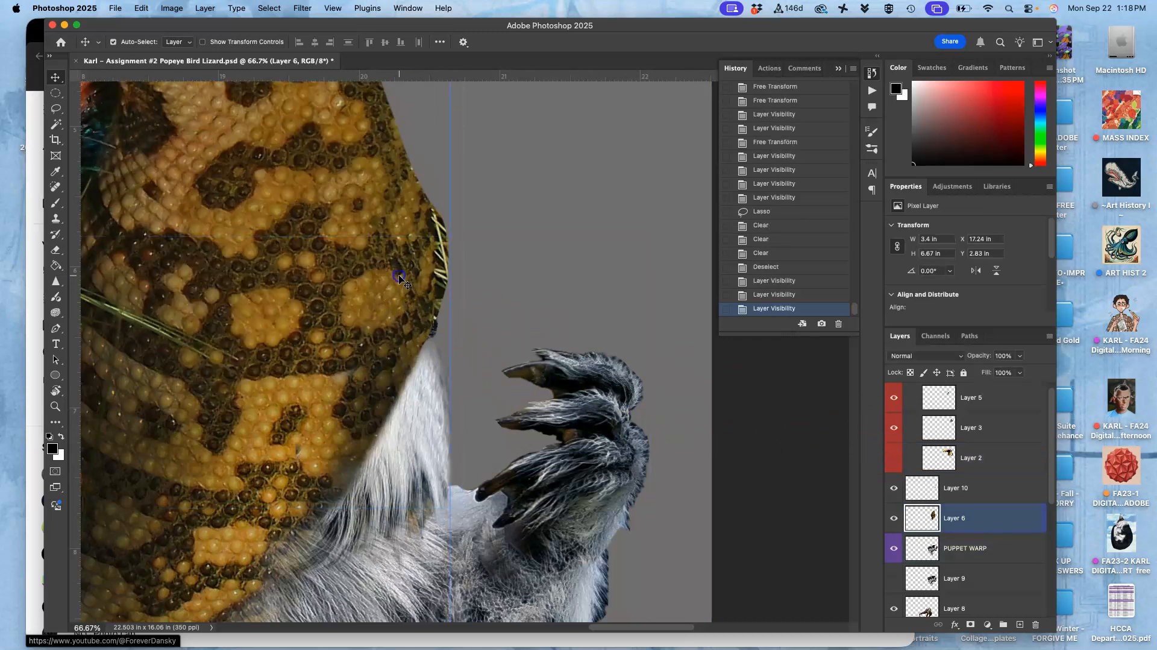
pyautogui.click(895, 518)
pyautogui.click(895, 518)
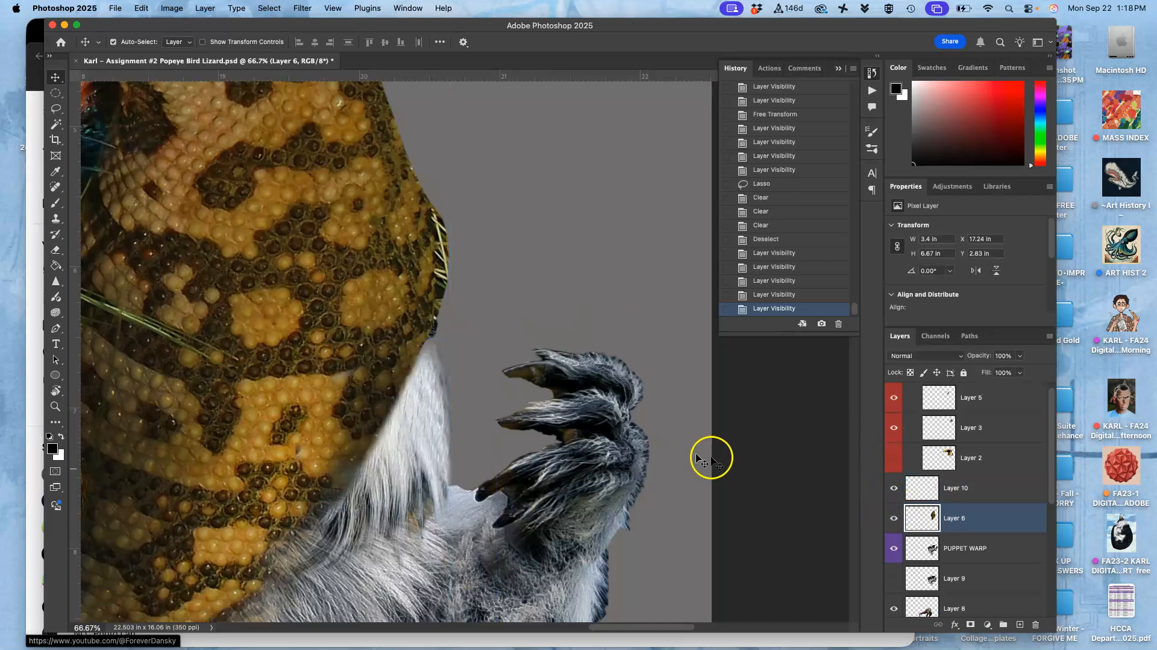
pyautogui.keyDown('shift'); pyautogui.click(928, 549); pyautogui.keyUp('shift')
pyautogui.click(934, 550)
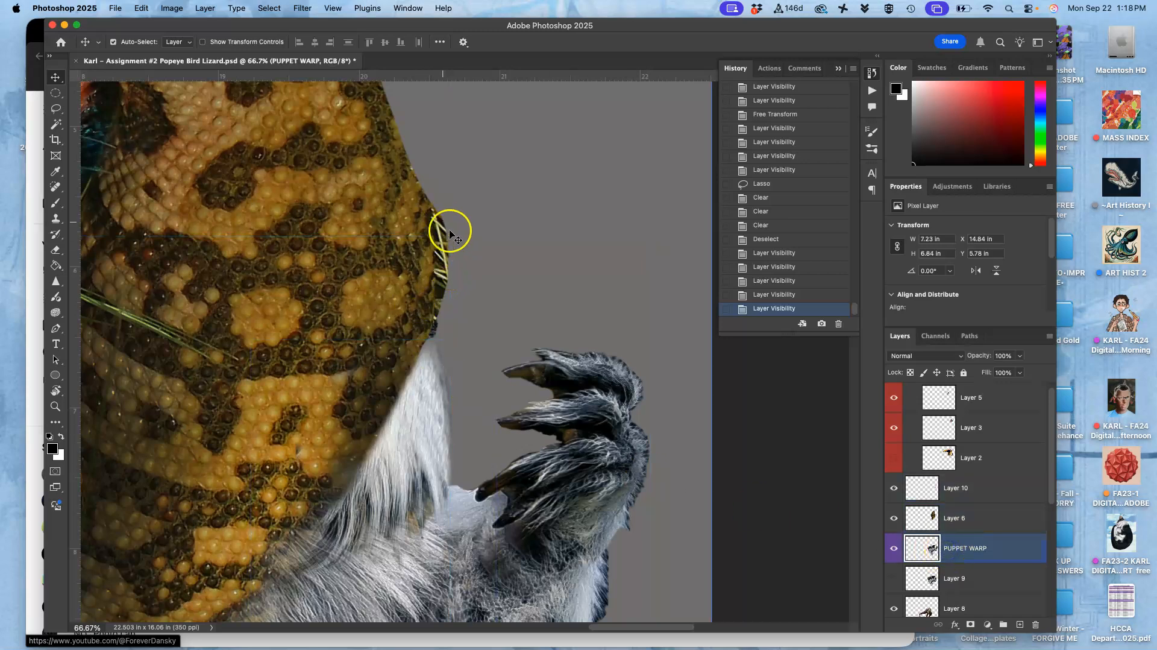
pyautogui.click(894, 457)
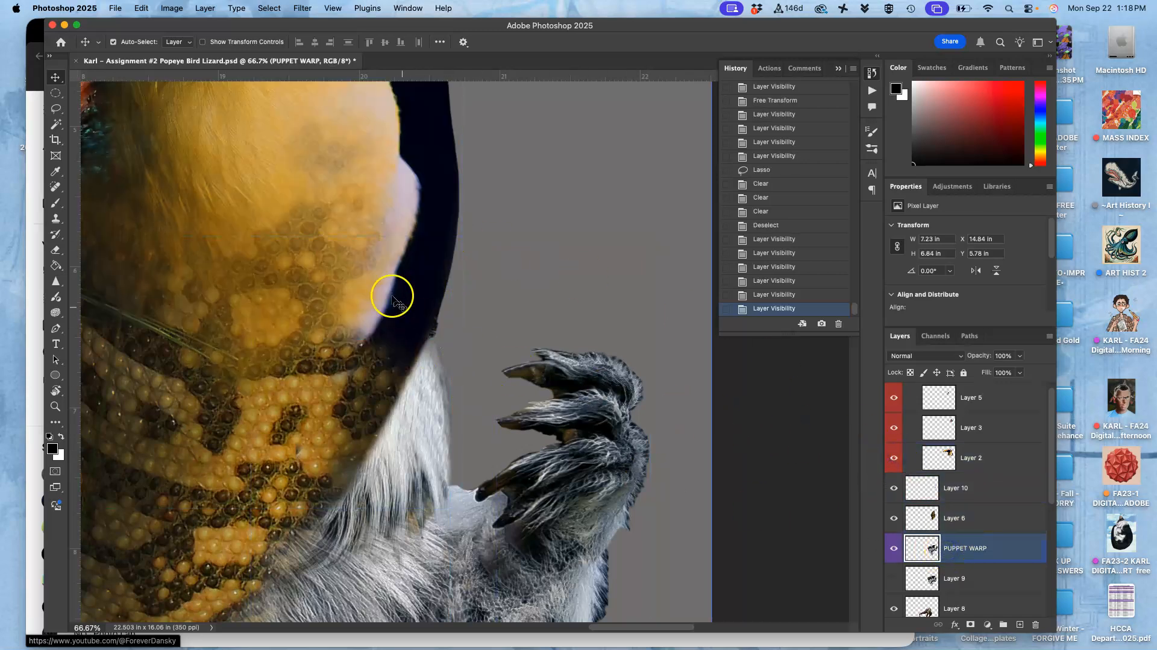
# Lasso around the dark back edge of the neck on the PUPPET WARP layer, clear the stray pixels, and deselect
pyautogui.click(56, 110)
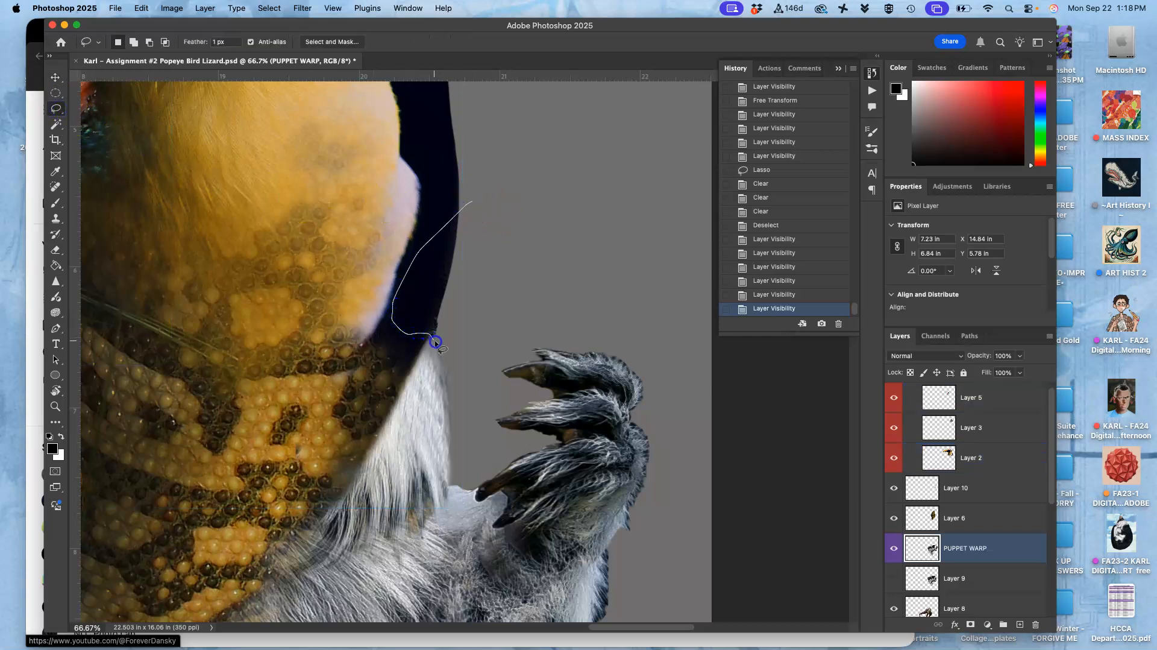
pyautogui.moveTo(480, 330); pyautogui.dragTo(487, 275)
pyautogui.press('BackSpace')
pyautogui.press('BackSpace')
pyautogui.press('super+d')
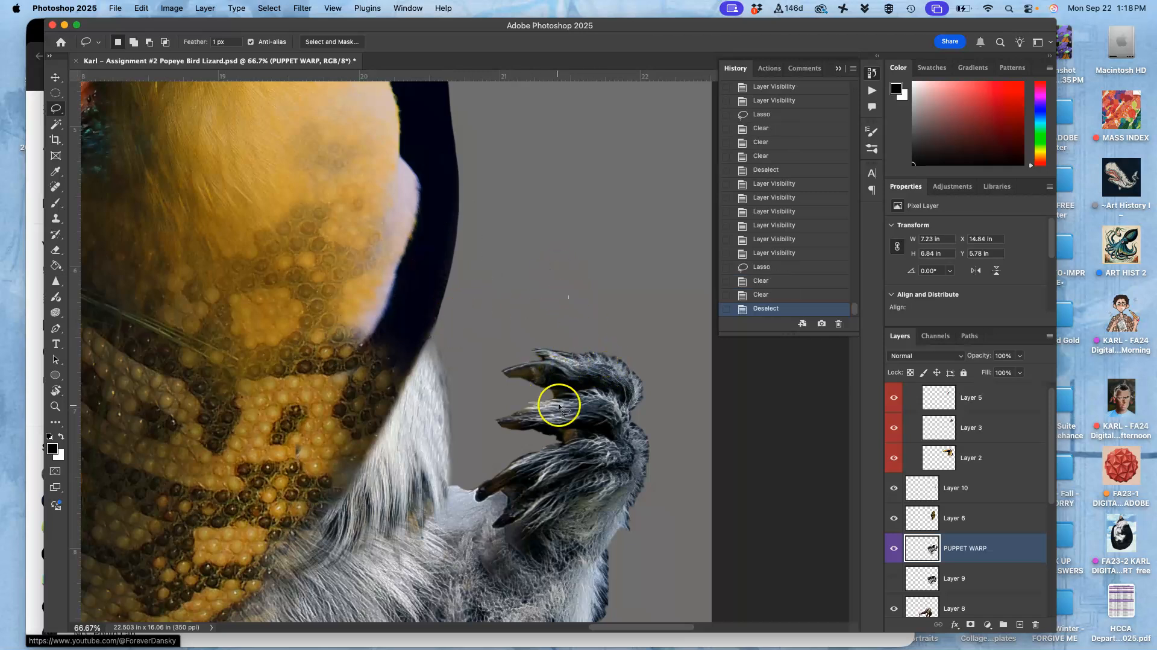
# Switch to Finder, find fighting-fish-2009968.jpg in the references folder, and place it into the Photoshop composite
pyautogui.scroll(-3, 557, 374)
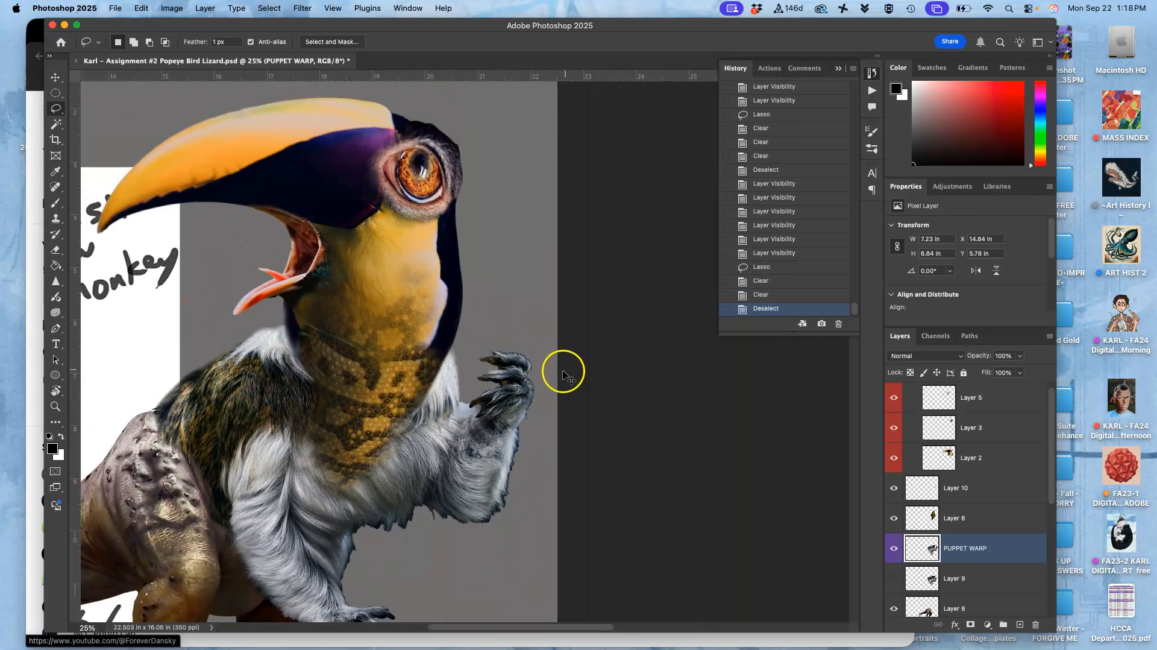
pyautogui.scroll(-3, 576, 378)
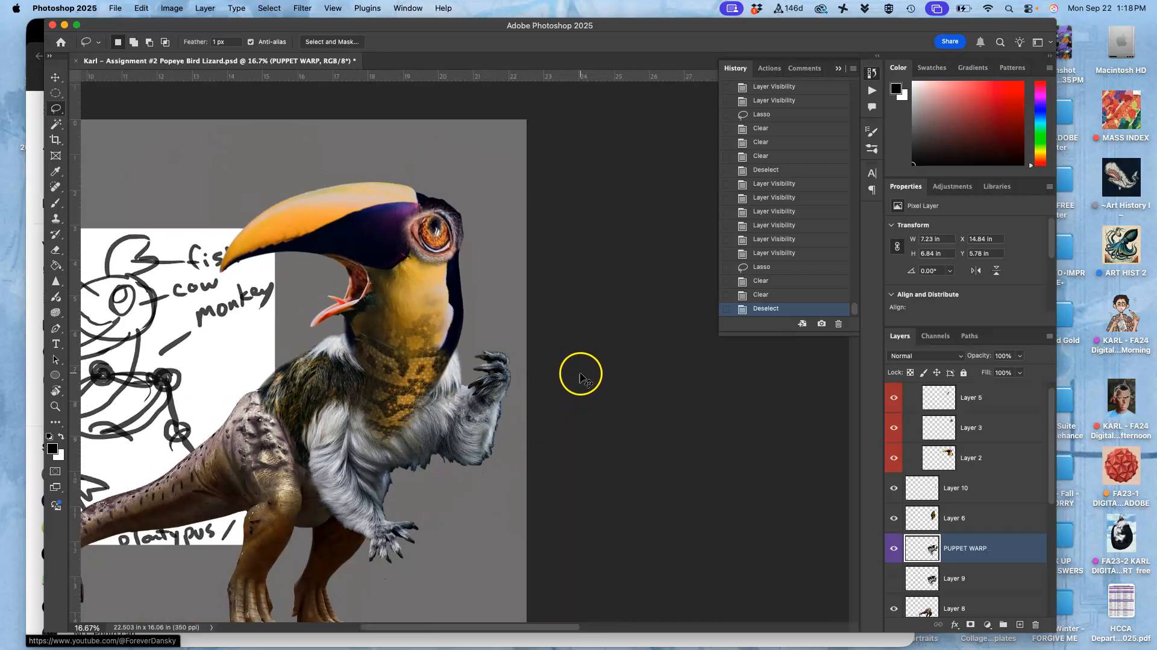
pyautogui.moveTo(545, 380); pyautogui.dragTo(615, 335)
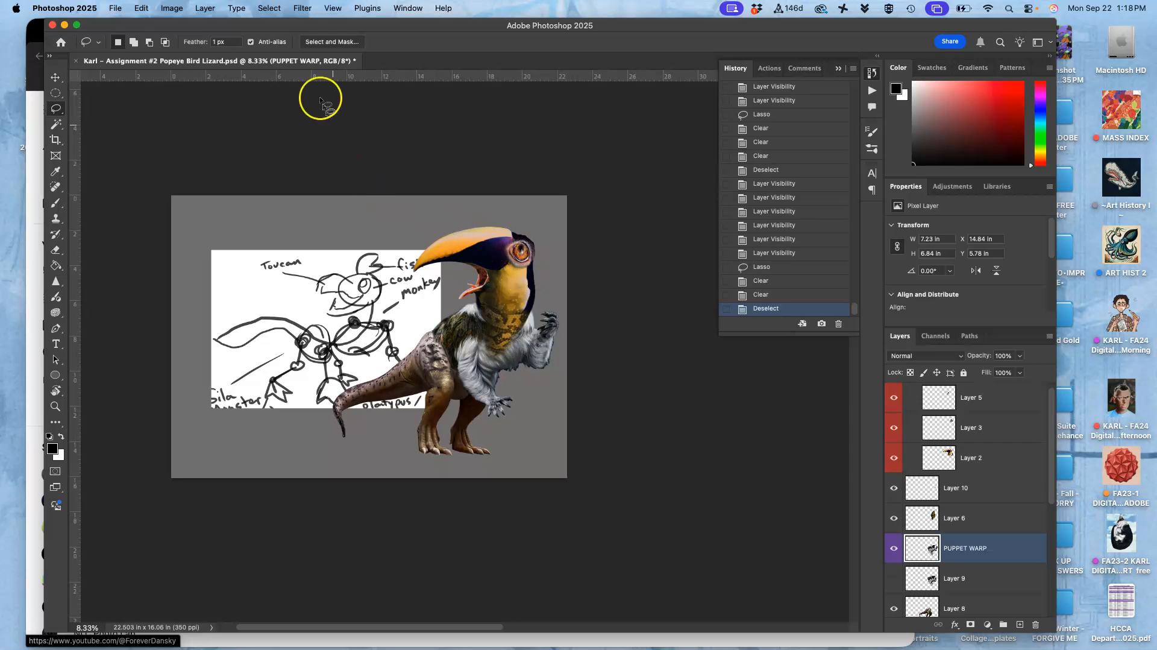
pyautogui.moveTo(289, 25); pyautogui.dragTo(318, 175)
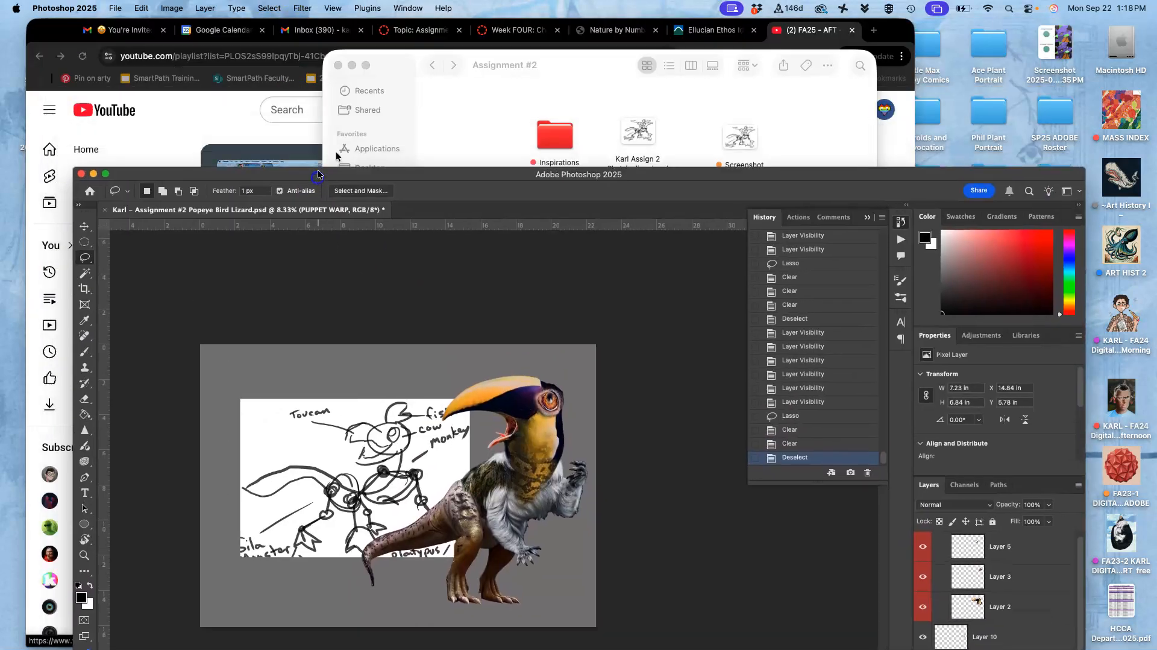
pyautogui.click(547, 146)
pyautogui.doubleClick(526, 203)
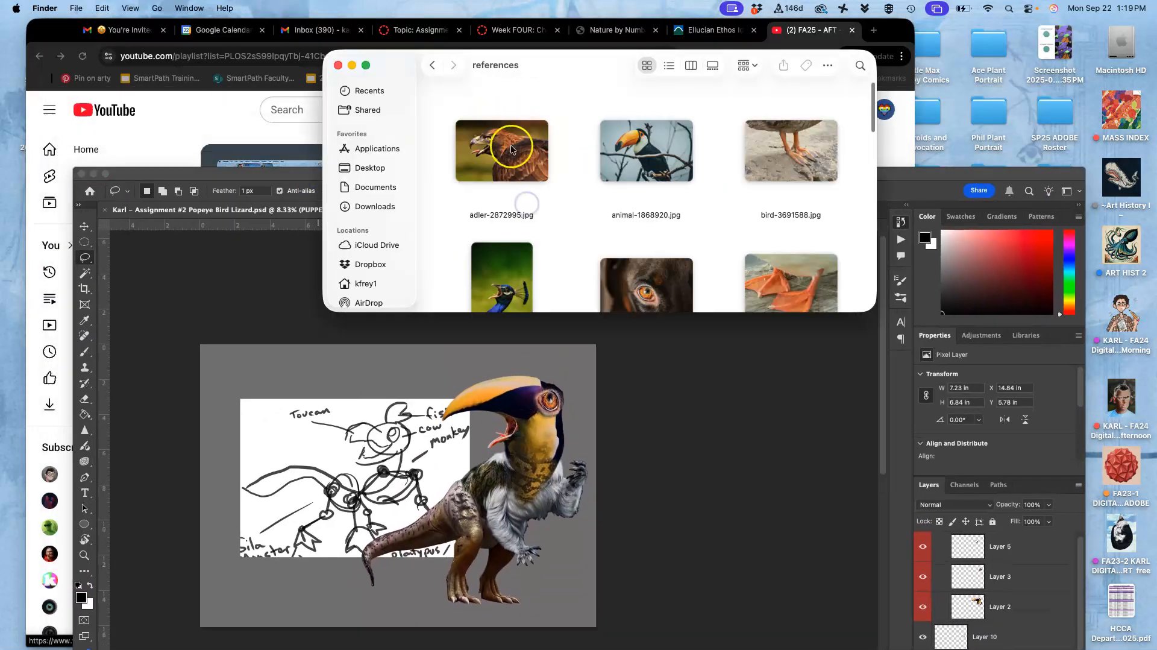
pyautogui.scroll(-3, 604, 217)
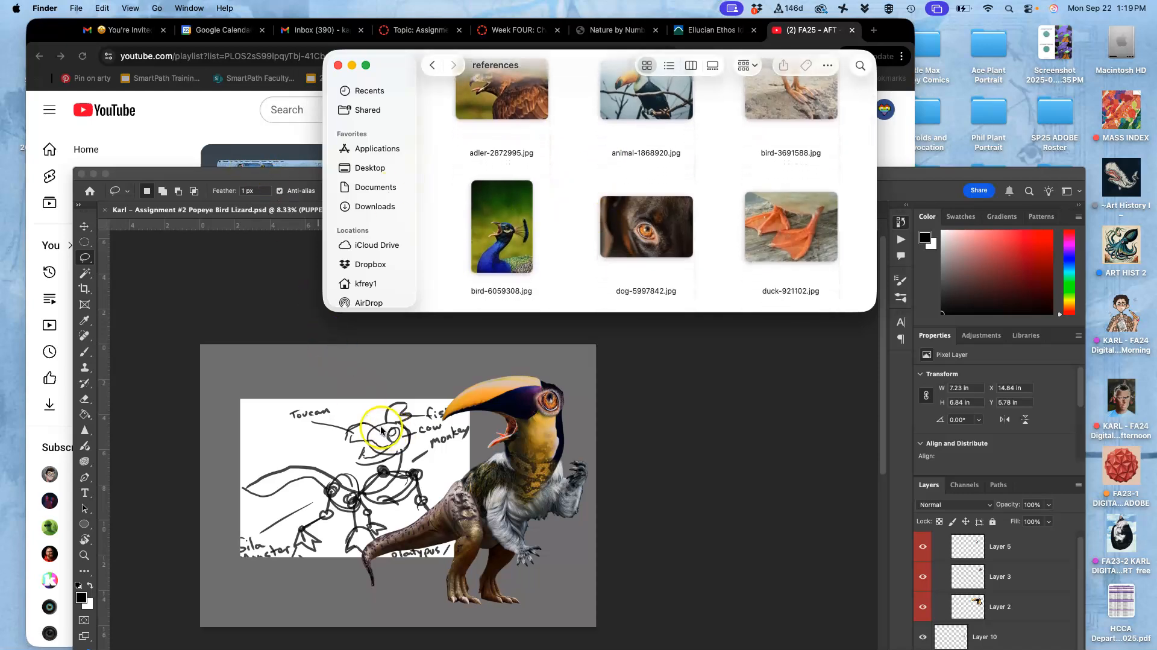
pyautogui.scroll(-6, 632, 233)
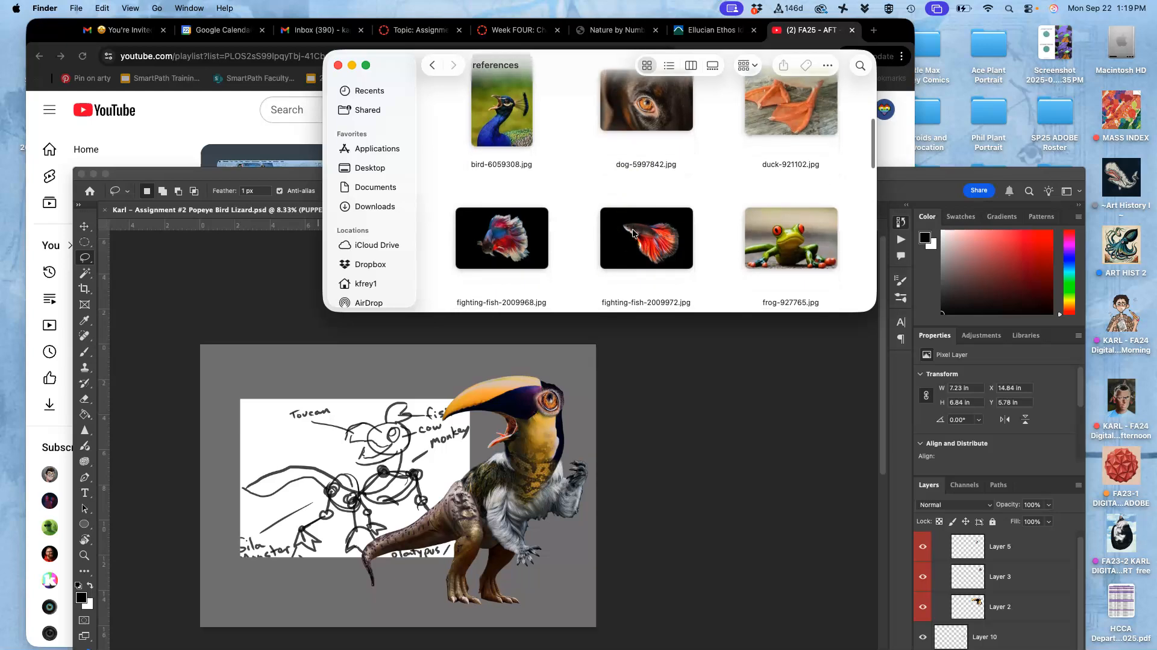
pyautogui.scroll(-2, 633, 233)
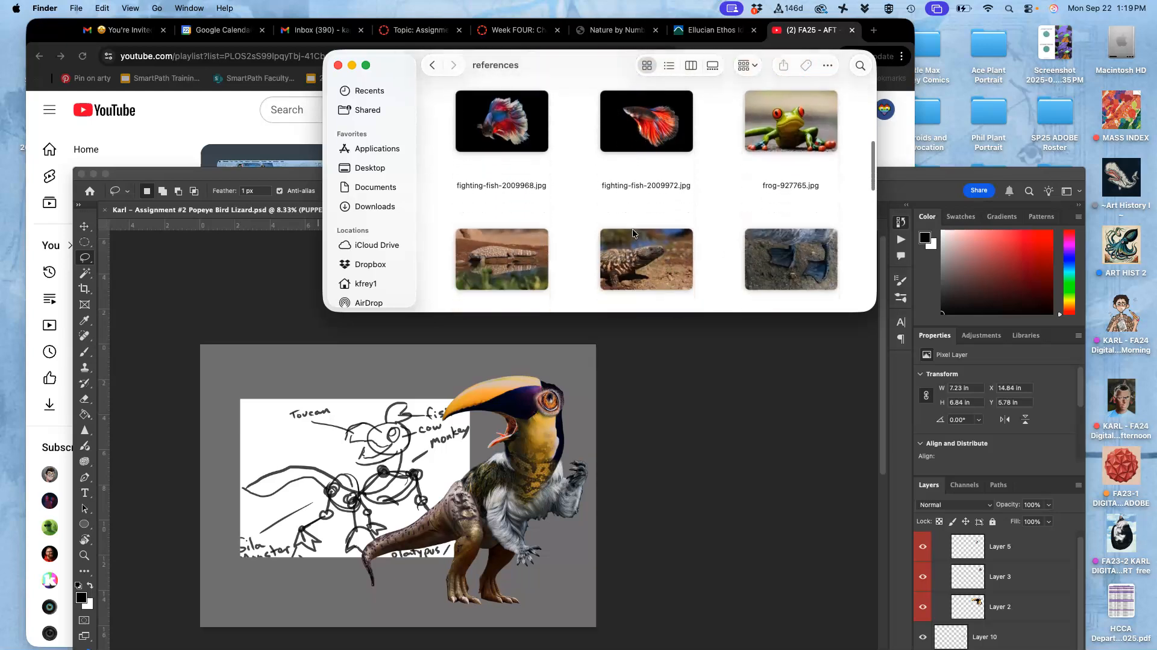
pyautogui.moveTo(513, 131); pyautogui.dragTo(429, 395)
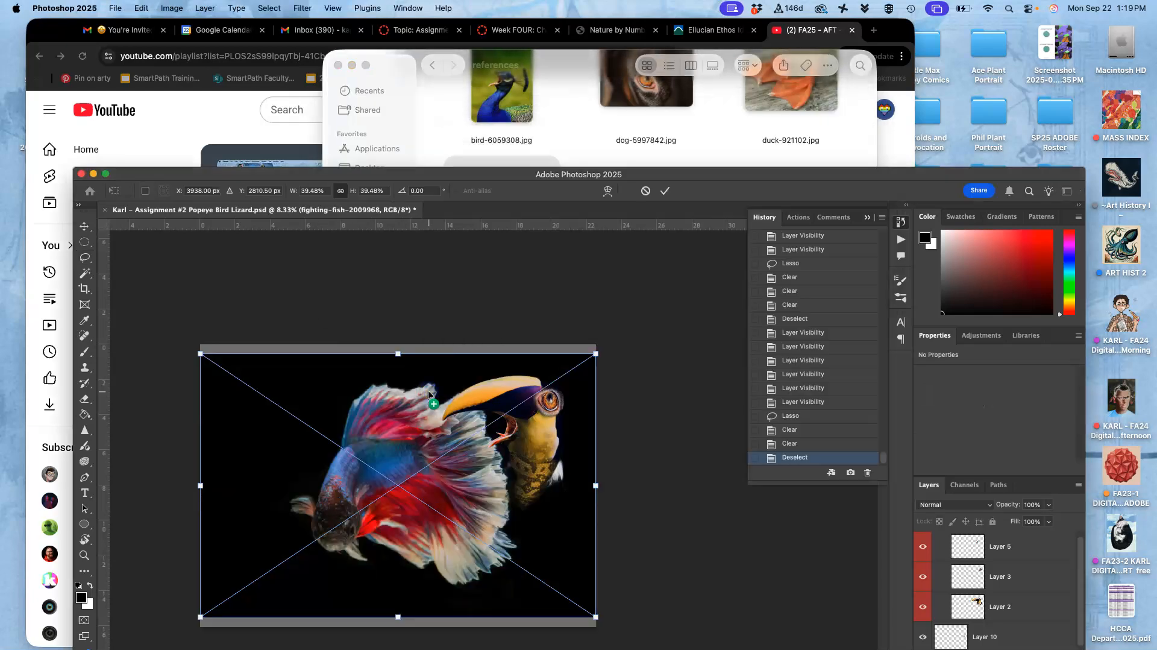
# Scale the placed fighting-fish image down to about 15.26% and position its fins behind the creature's head, committing the placement
pyautogui.press('super+equal')
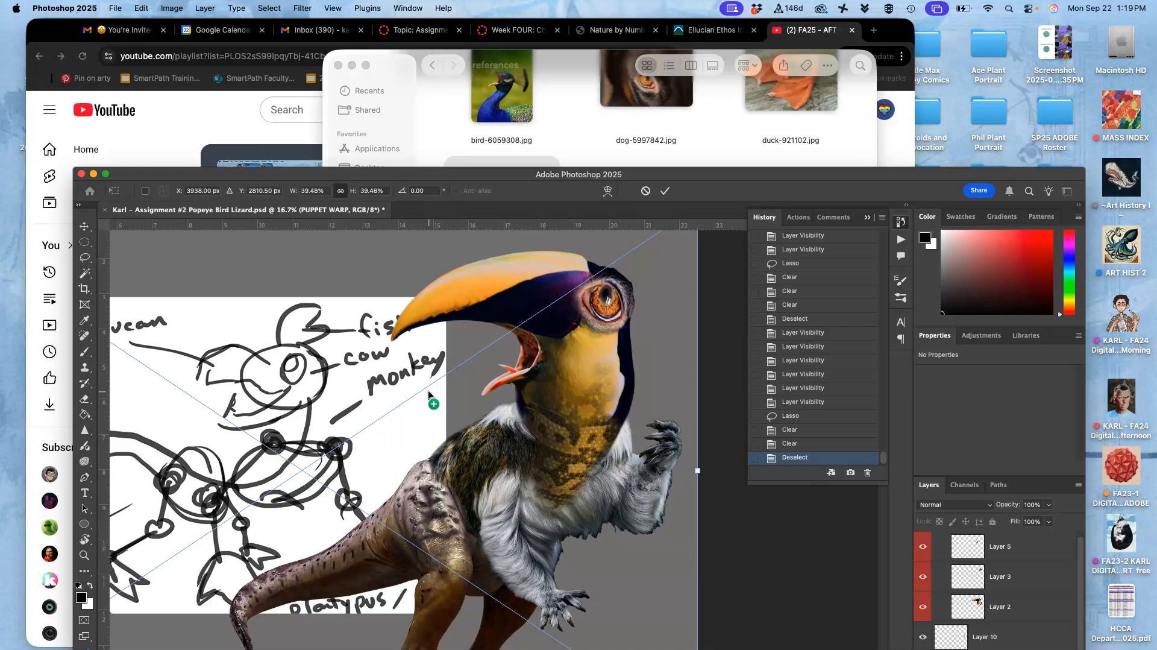
pyautogui.press('super+minus')
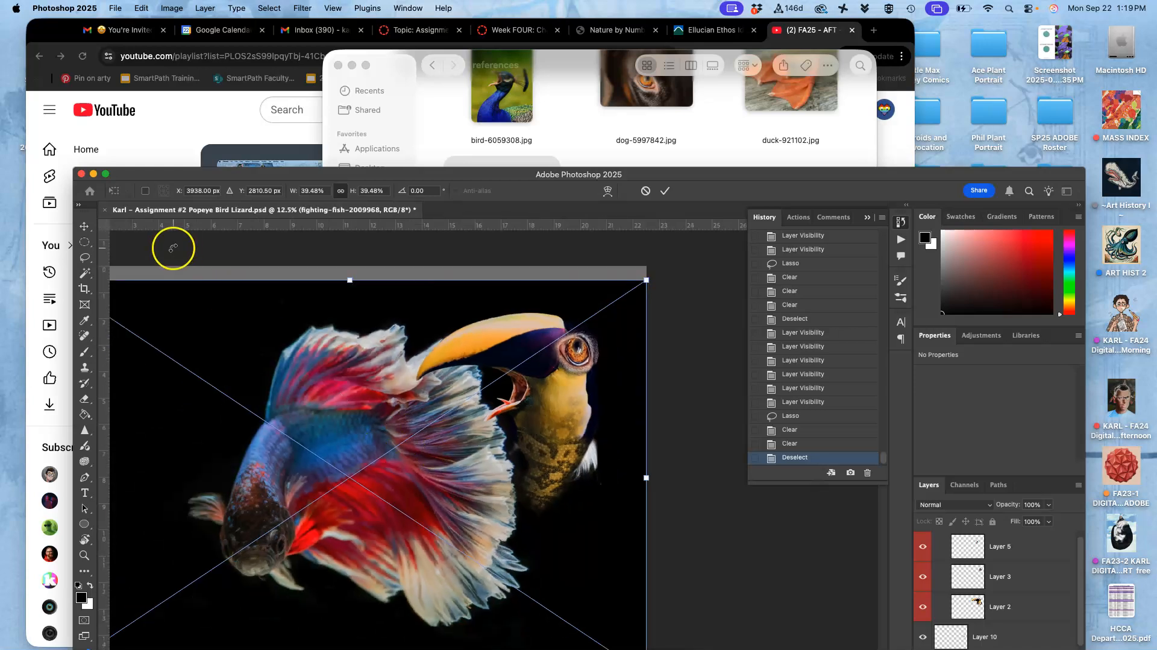
pyautogui.moveTo(201, 175); pyautogui.dragTo(138, 32)
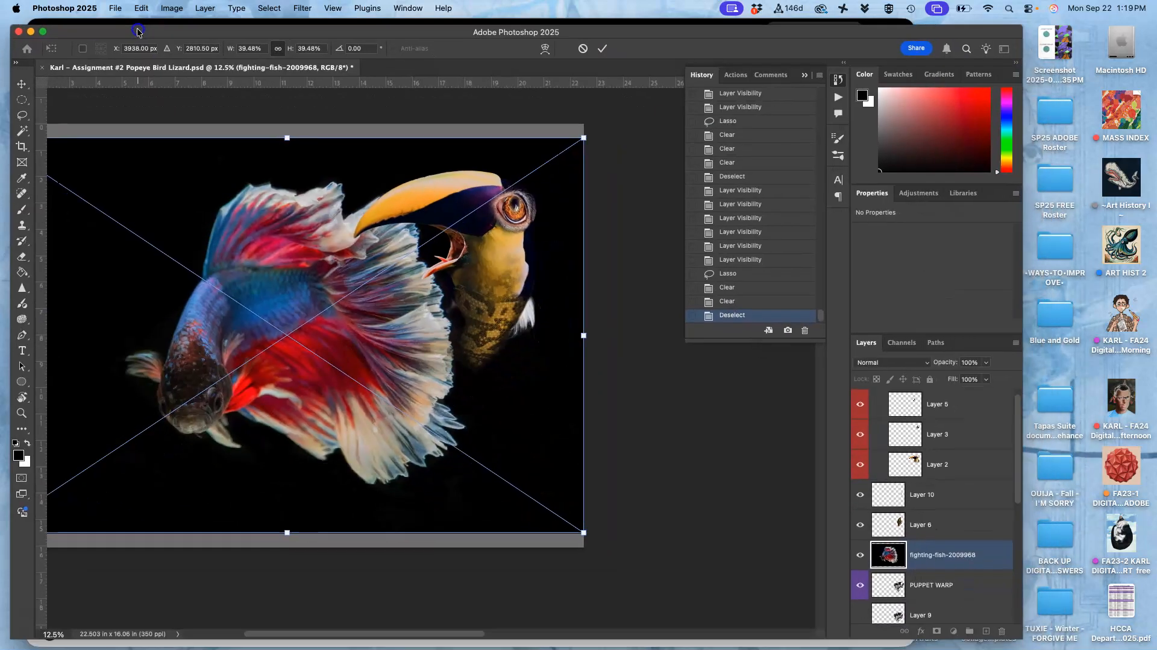
pyautogui.moveTo(301, 268); pyautogui.dragTo(270, 296)
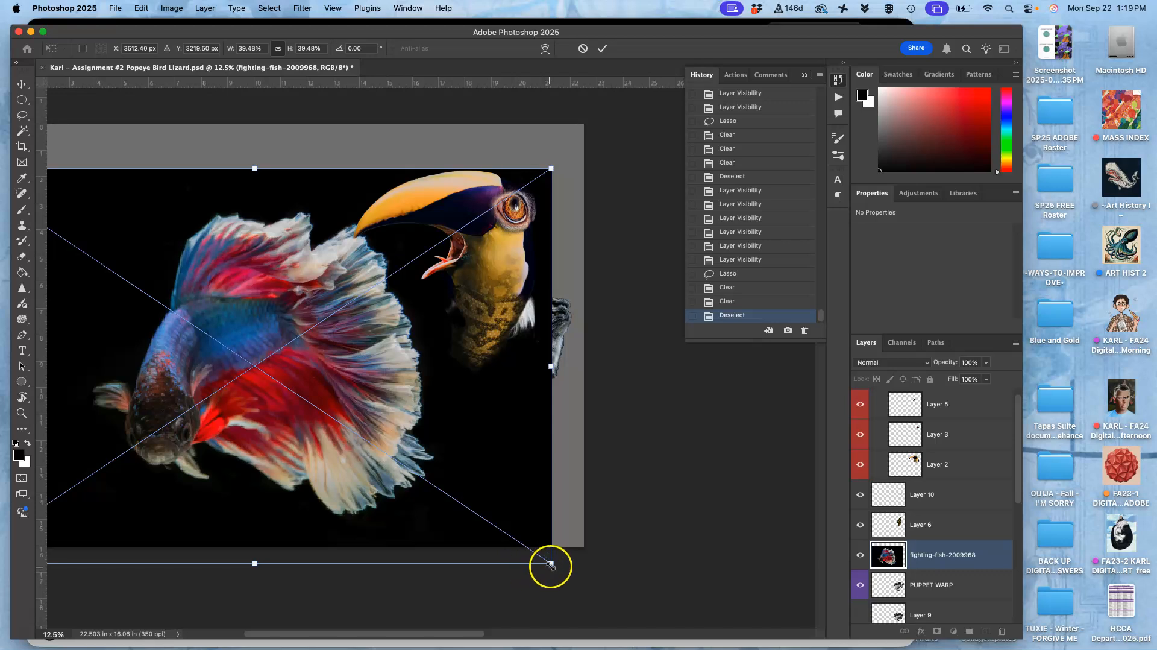
pyautogui.moveTo(550, 565)
pyautogui.mouseDown()
pyautogui.moveTo(290, 390)
pyautogui.moveTo(199, 306)
pyautogui.mouseUp()
pyautogui.moveTo(139, 271); pyautogui.dragTo(590, 212)
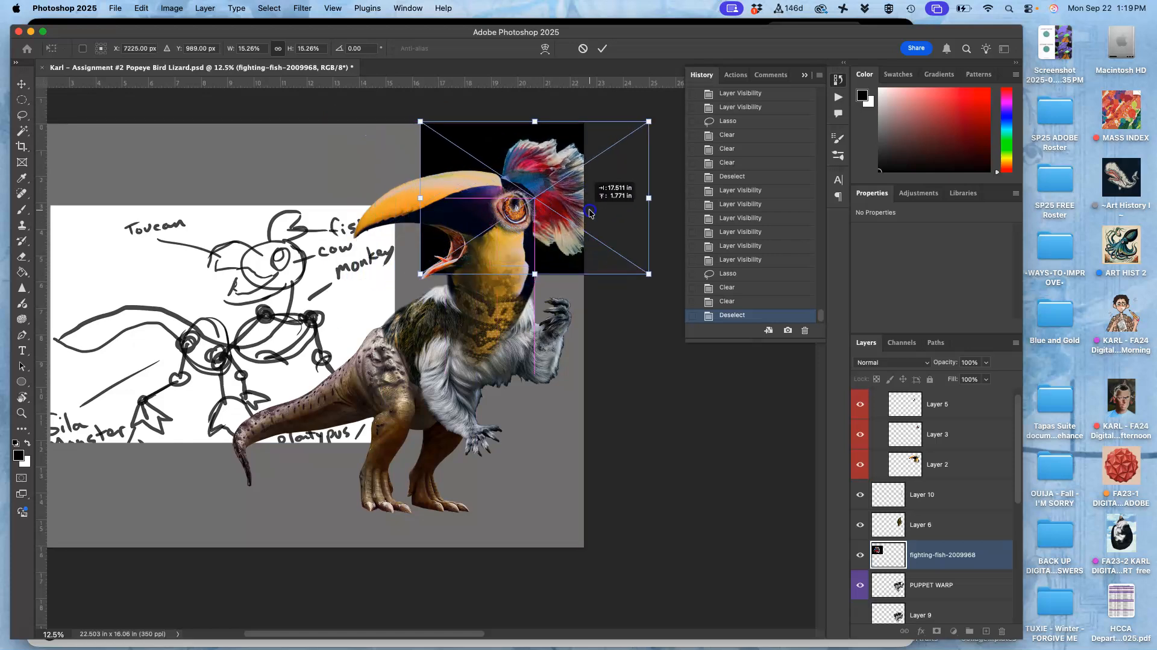
pyautogui.hscroll(3, 377, 331)
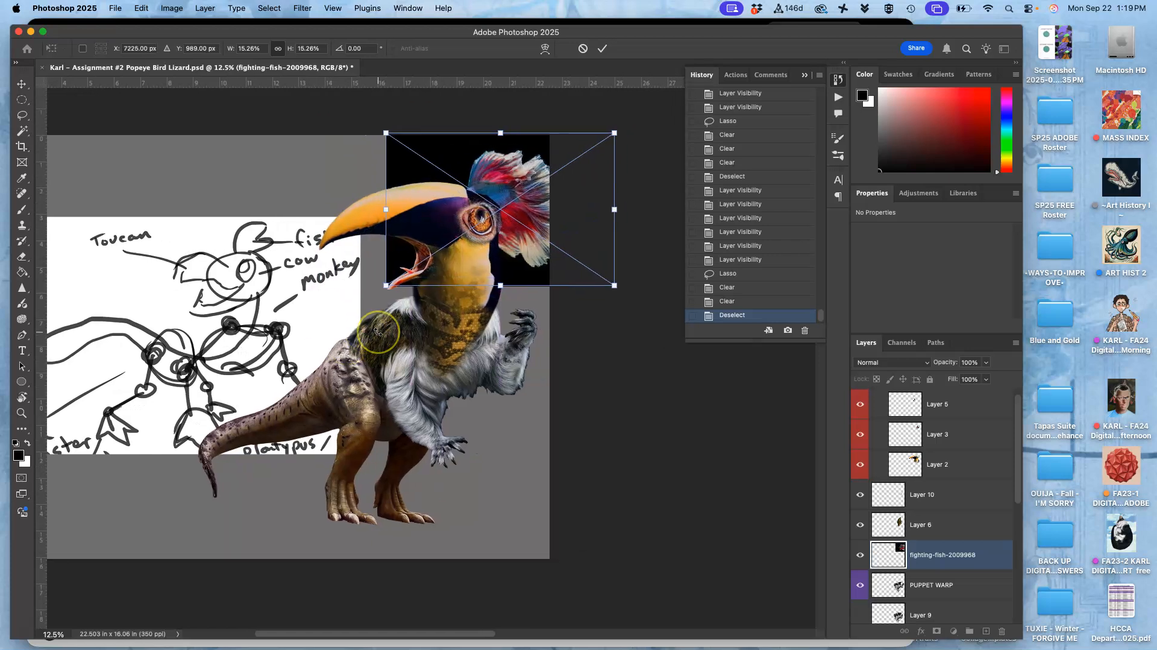
pyautogui.press('Return')
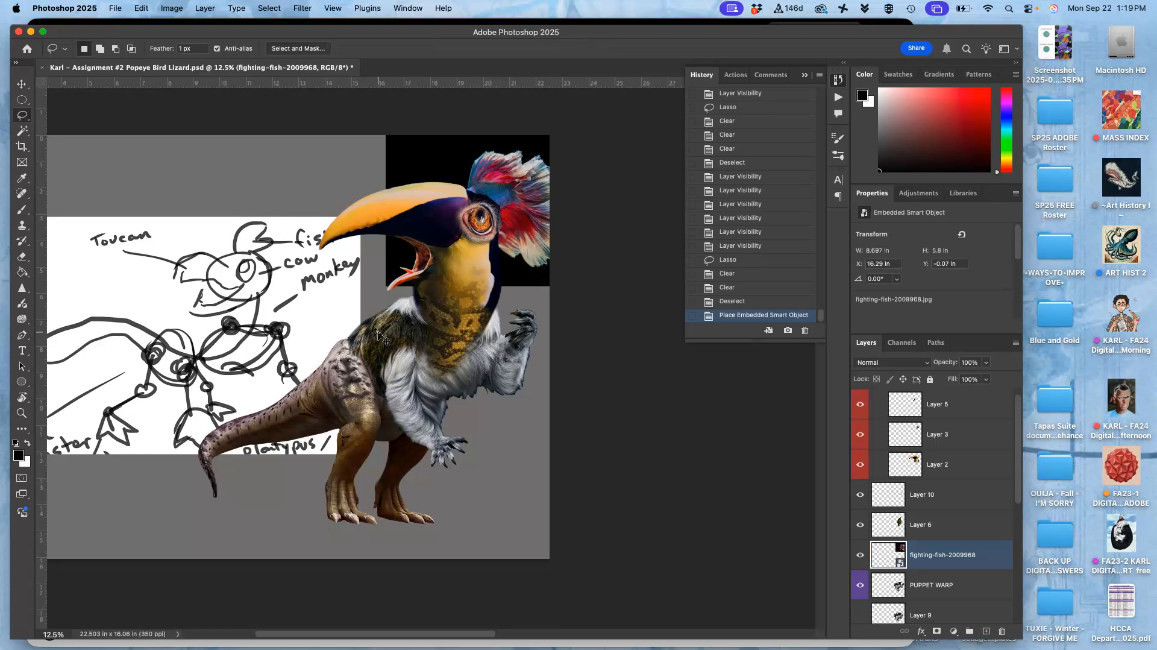
# Select every layer from Layer 8 up through the HEAD group and move the whole creature left, toward the middle of the canvas
pyautogui.scroll(1, 378, 331)
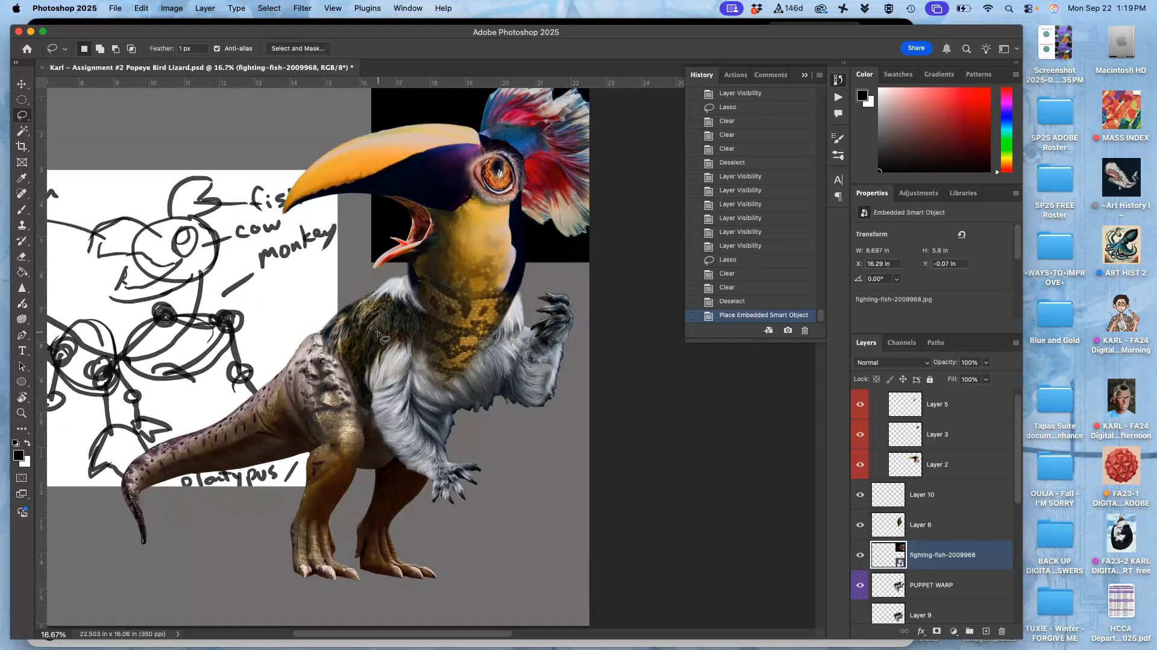
pyautogui.scroll(-3, 376, 332)
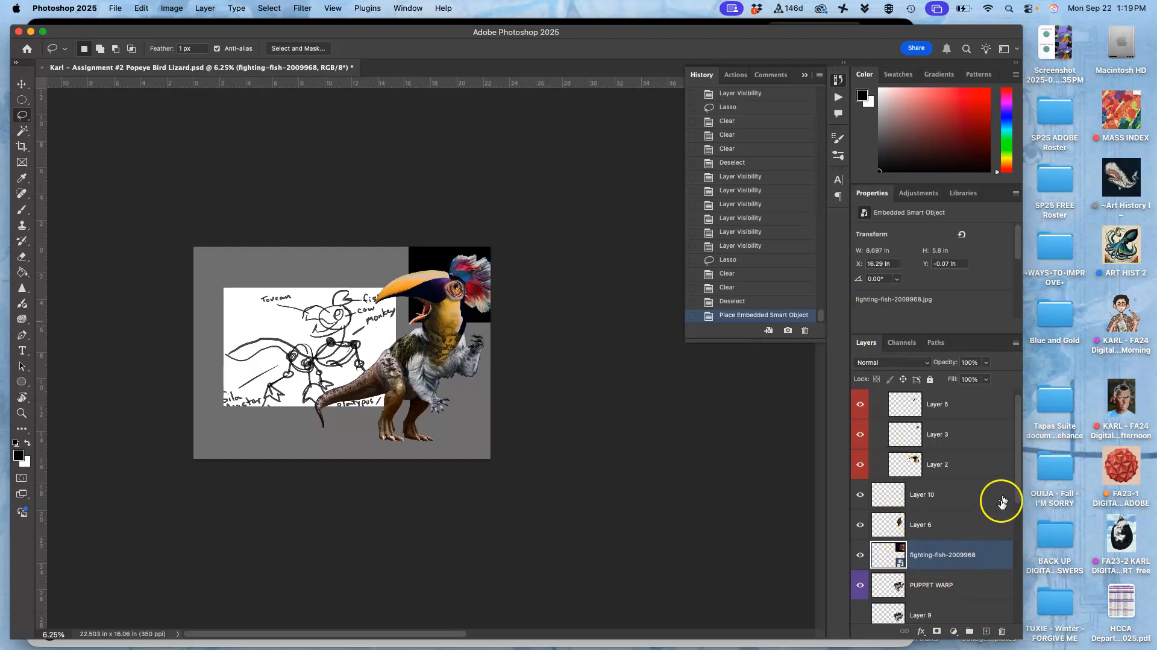
pyautogui.moveTo(1018, 479); pyautogui.dragTo(1012, 620)
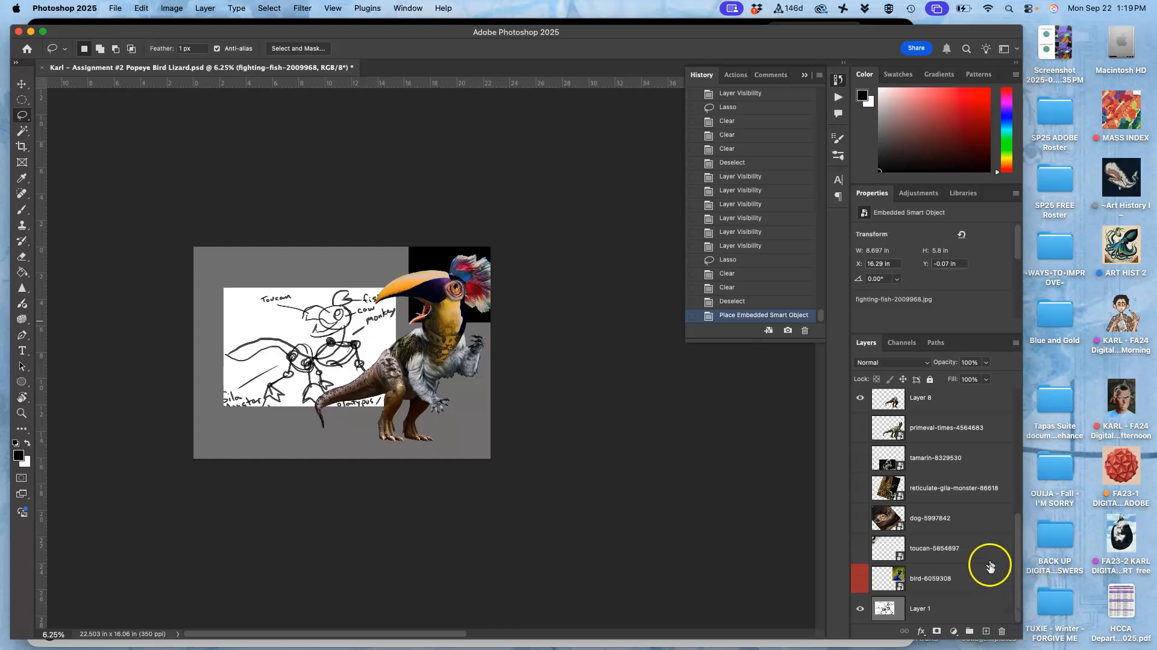
pyautogui.click(941, 406)
pyautogui.moveTo(1018, 530); pyautogui.dragTo(993, 388)
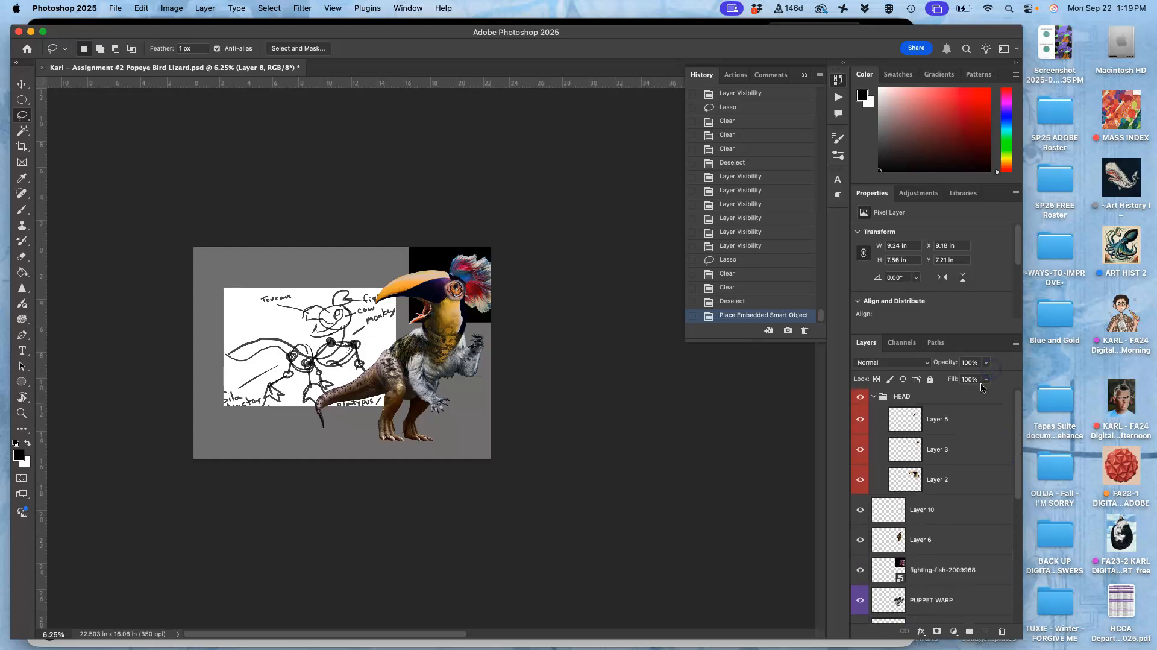
pyautogui.keyDown('shift'); pyautogui.click(953, 404); pyautogui.keyUp('shift')
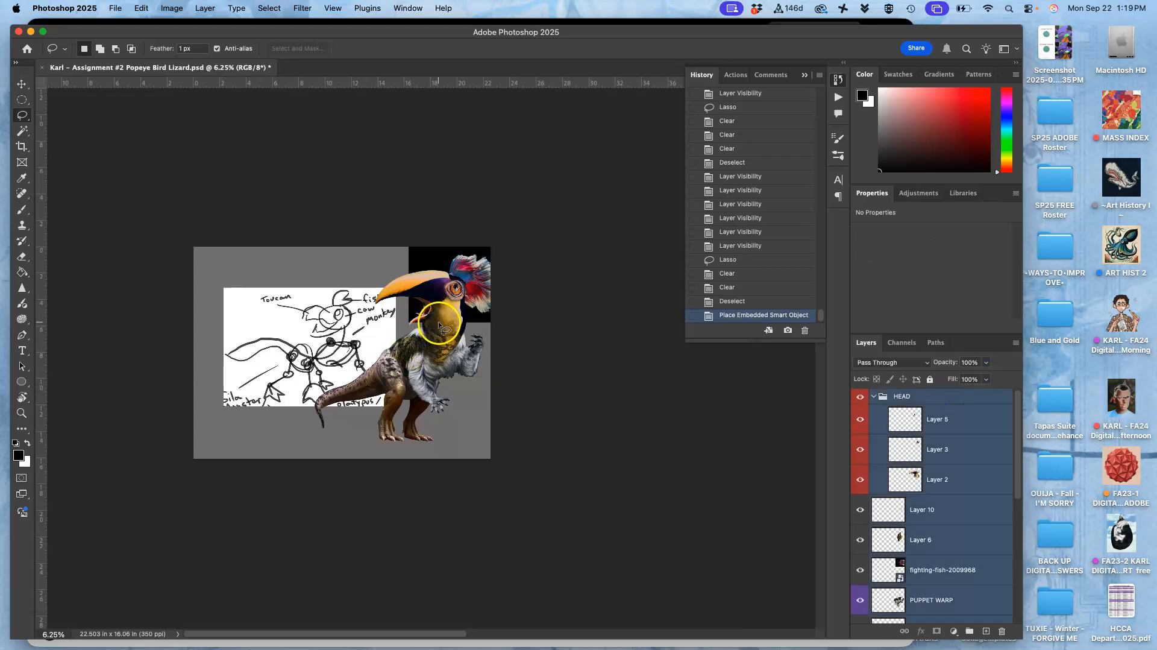
pyautogui.click(21, 84)
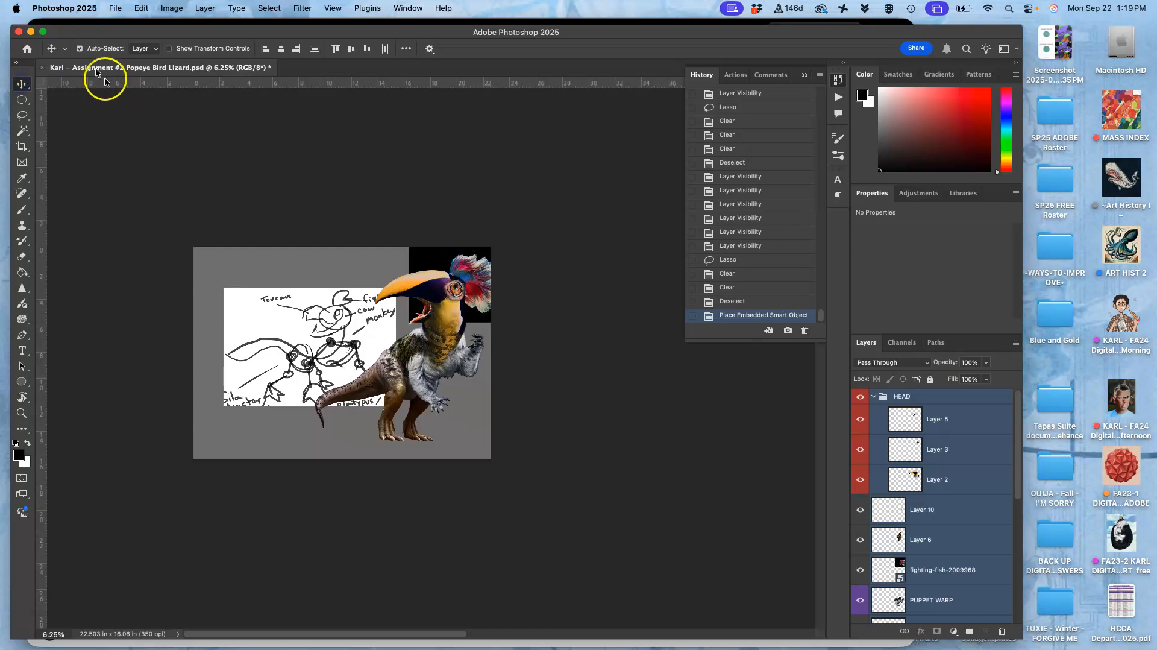
pyautogui.moveTo(398, 269); pyautogui.dragTo(349, 341)
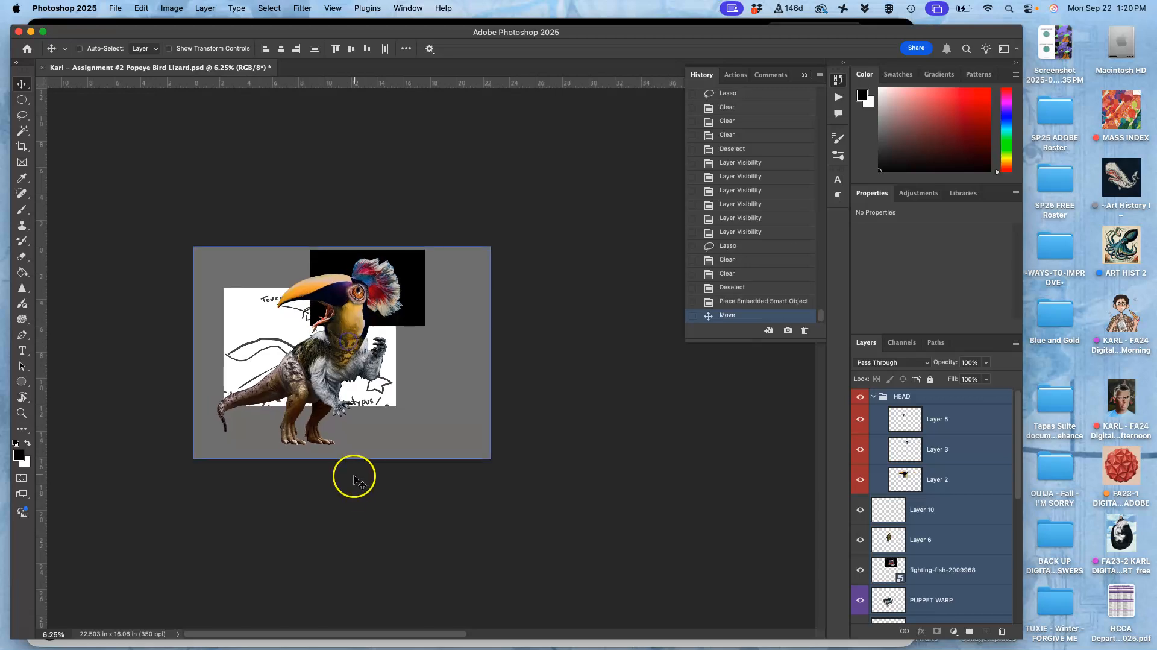
pyautogui.scroll(5, 461, 341)
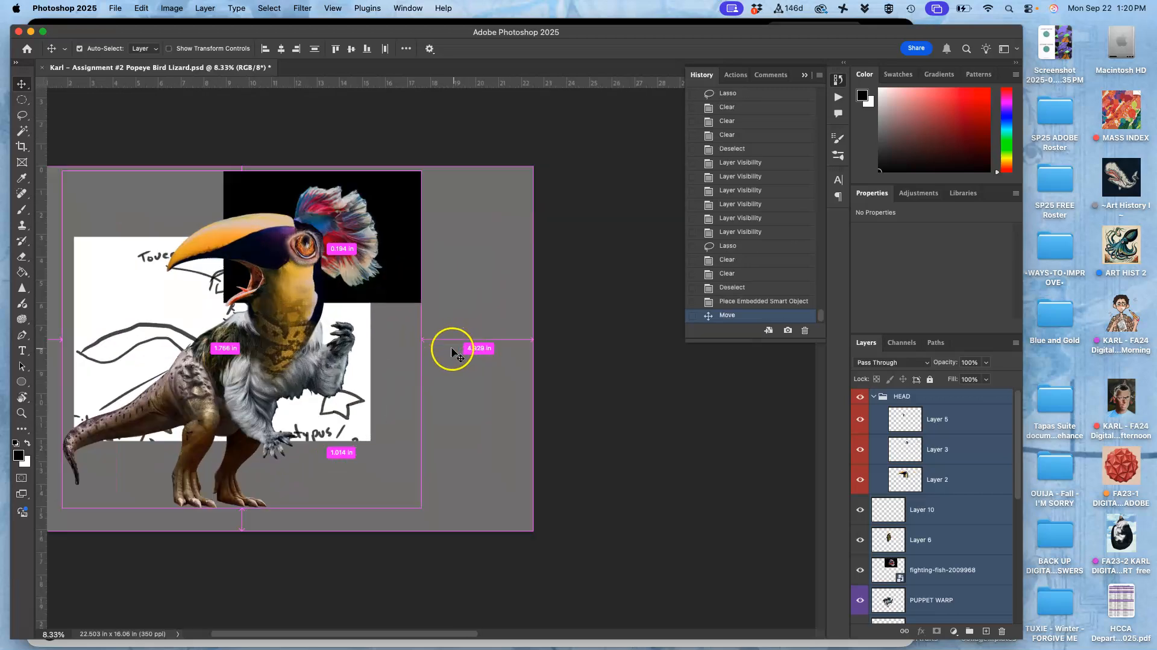
pyautogui.moveTo(337, 290)
pyautogui.mouseDown()
pyautogui.moveTo(638, 287)
pyautogui.moveTo(728, 385)
pyautogui.moveTo(597, 344)
pyautogui.moveTo(531, 246)
pyautogui.mouseUp()
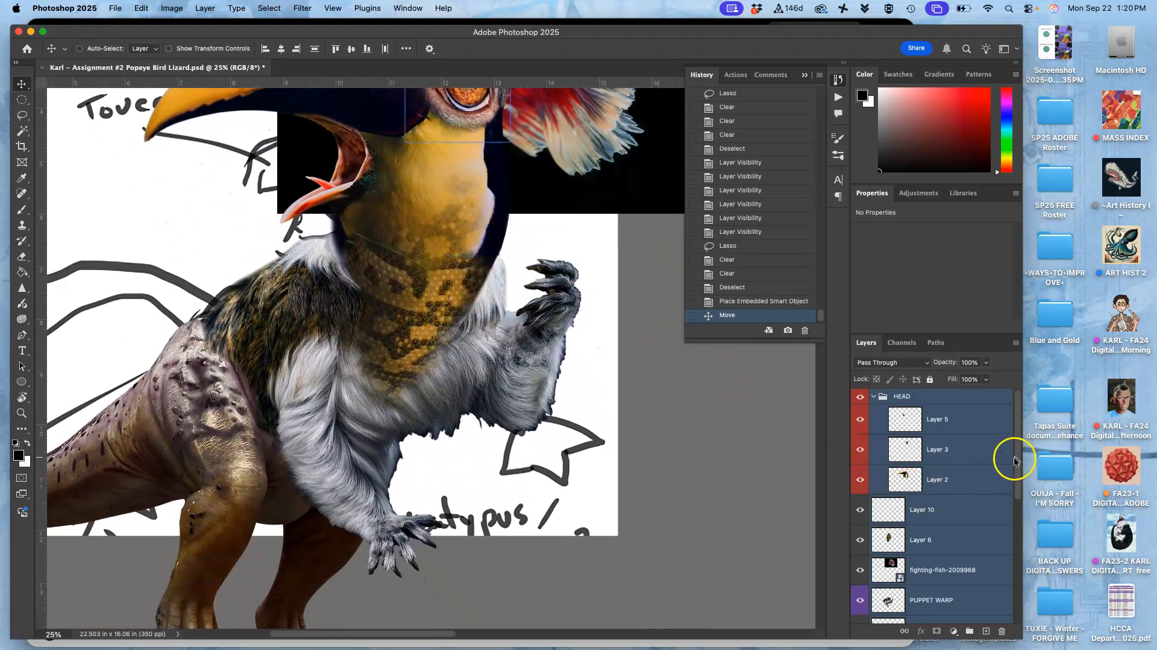
# Add a new layer directly above the Layer 1 sketch and fill it with 50% Gray at 100% opacity
pyautogui.moveTo(1018, 458); pyautogui.dragTo(1018, 603)
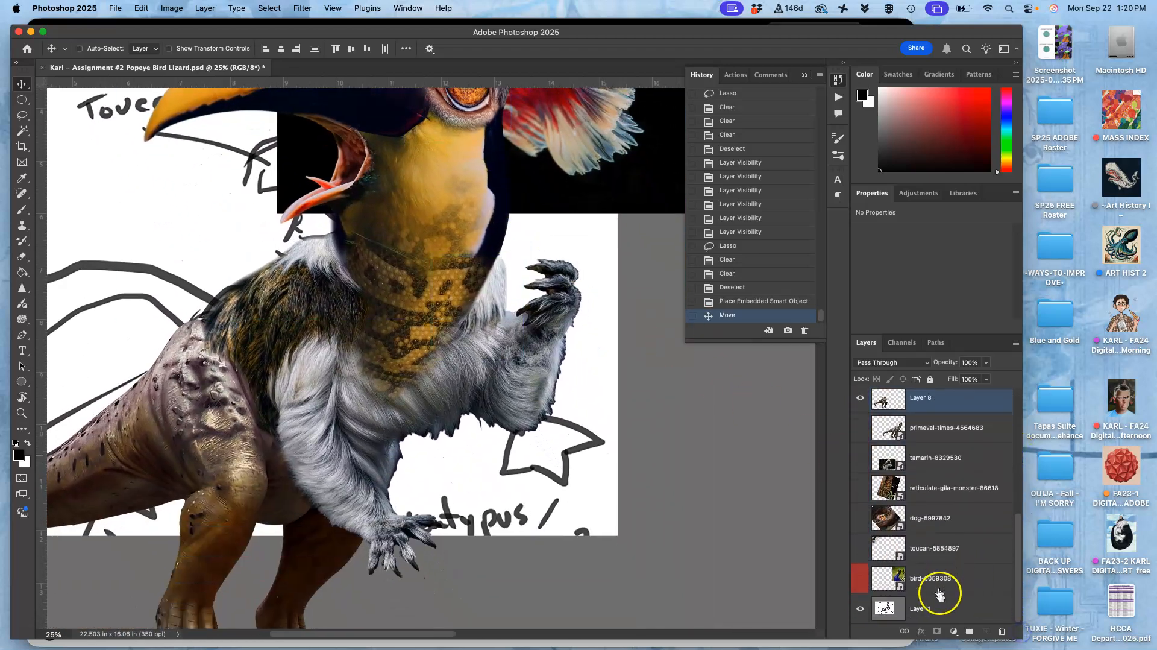
pyautogui.click(976, 610)
pyautogui.click(986, 632)
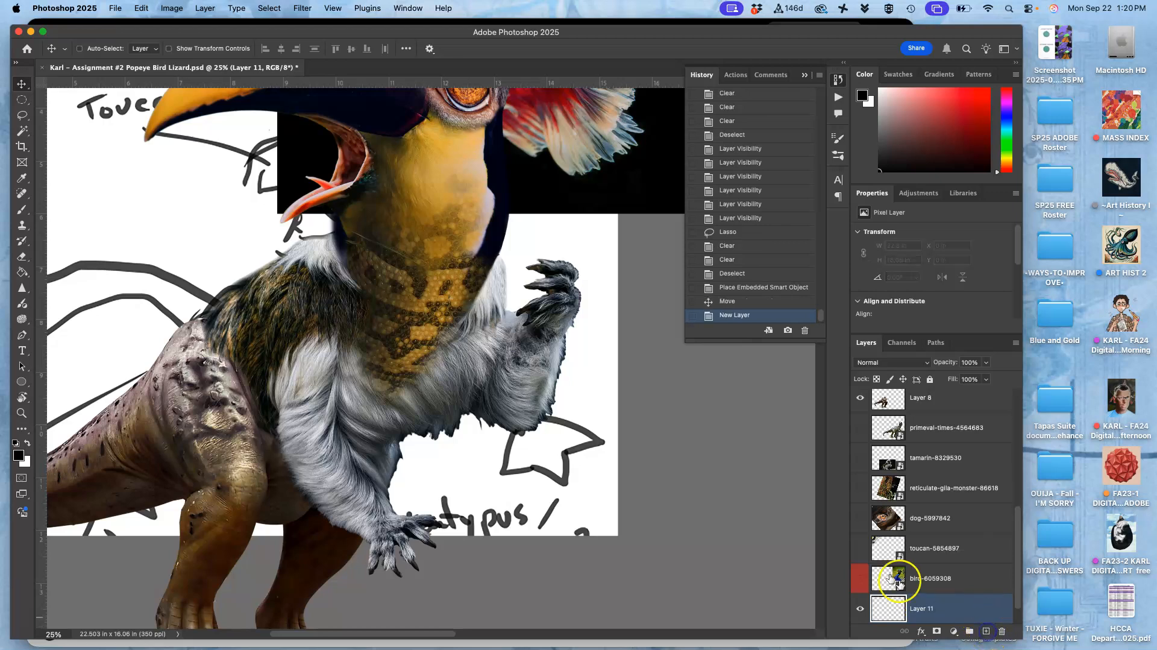
pyautogui.click(152, 9)
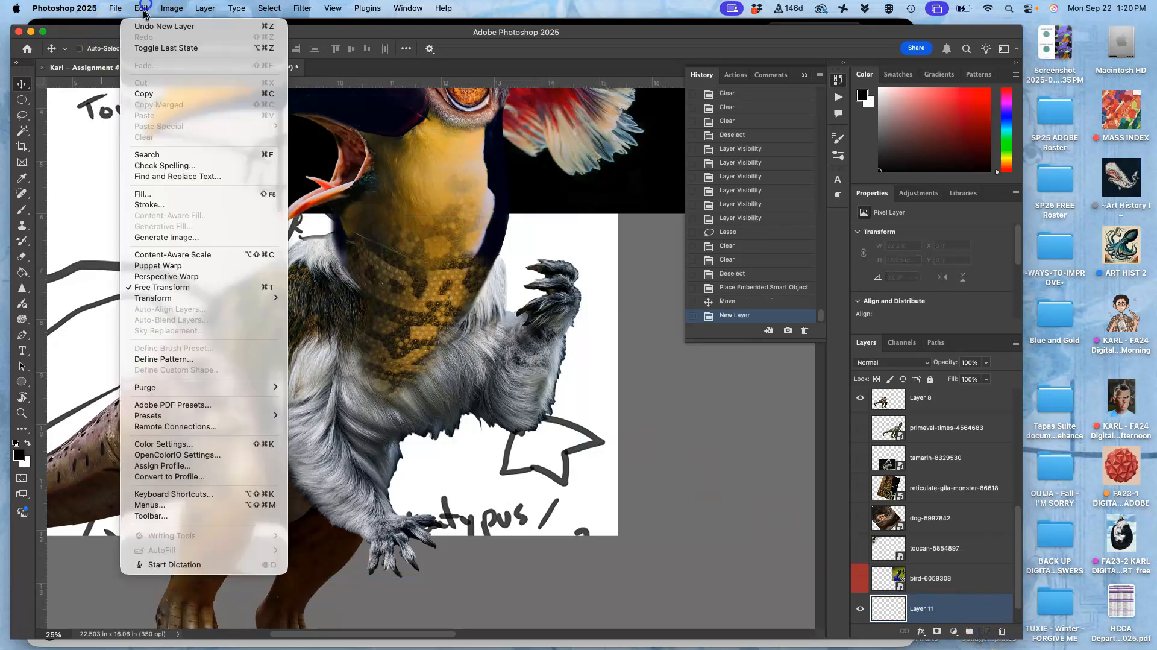
pyautogui.click(156, 195)
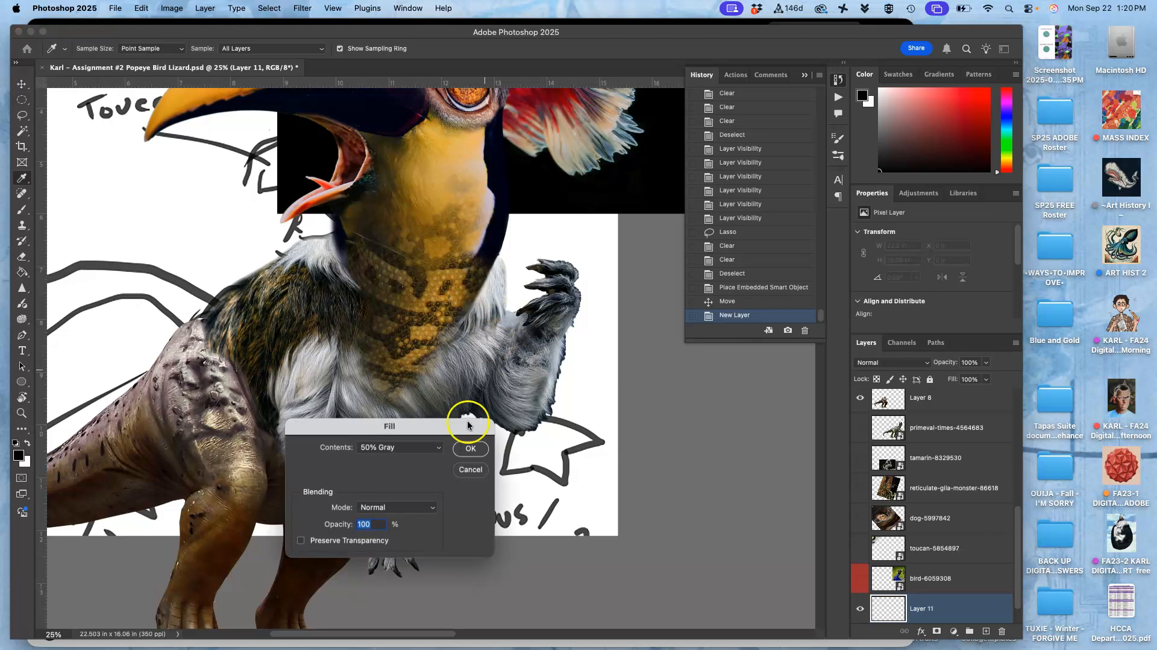
pyautogui.press('v')
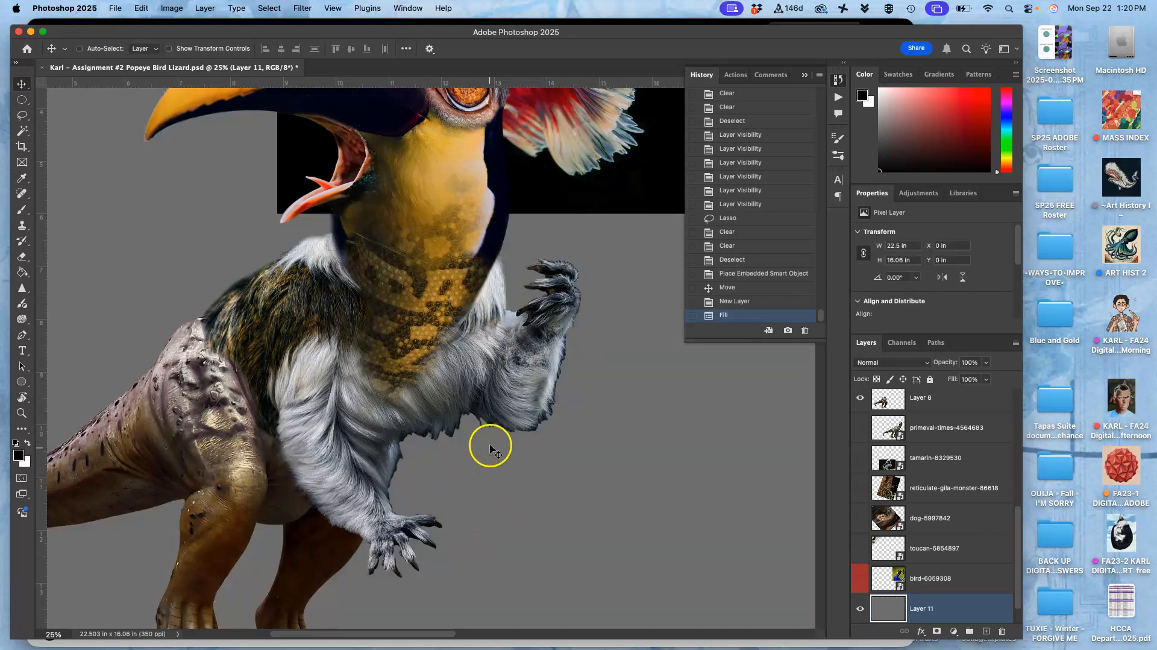
pyautogui.press('super+minus')
pyautogui.press('super+minus')
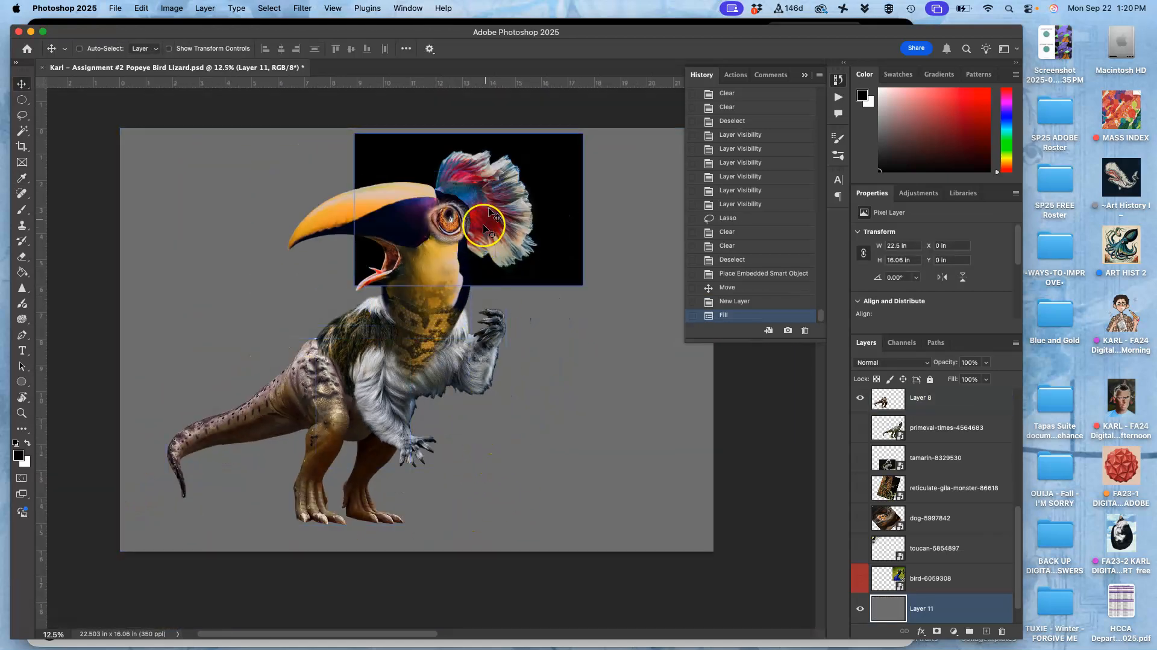
# Select the black background around the fish on the fighting-fish-2009968 layer using the Magic Wand with tolerance 12
pyautogui.scroll(6, 1011, 523)
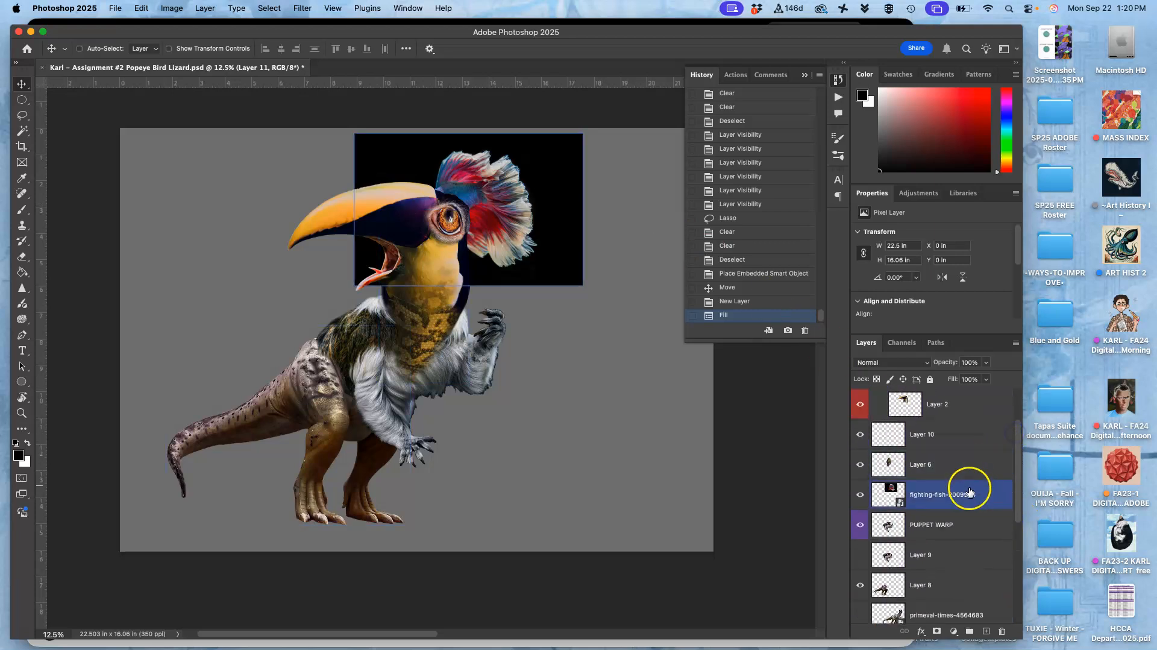
pyautogui.click(968, 491)
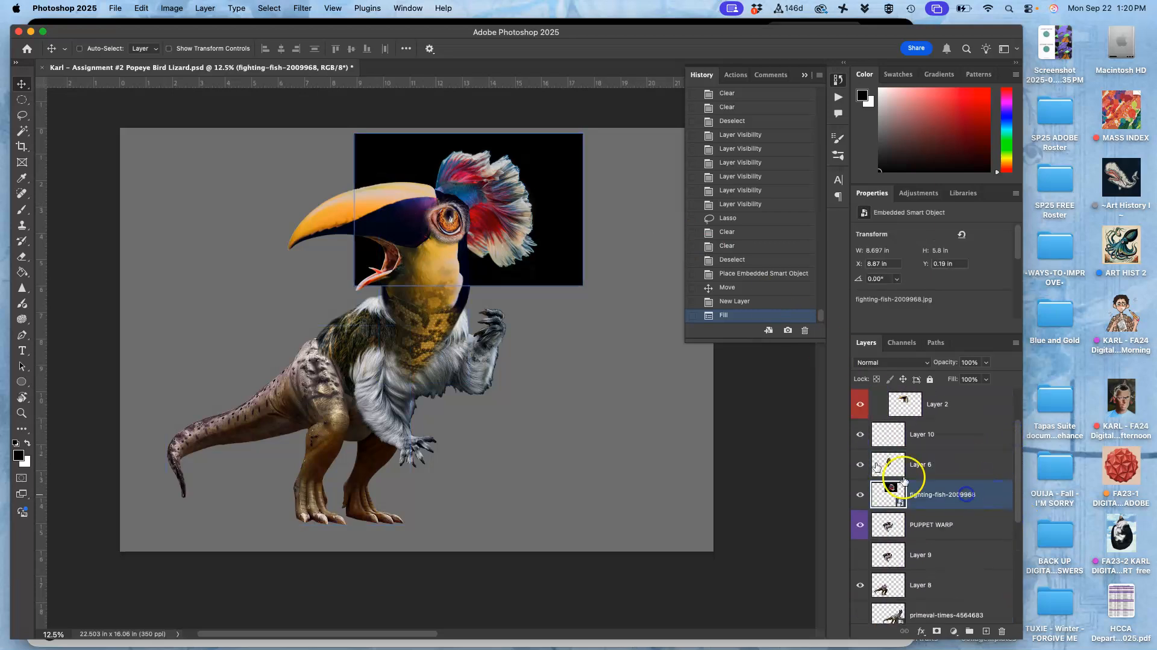
pyautogui.click(23, 131)
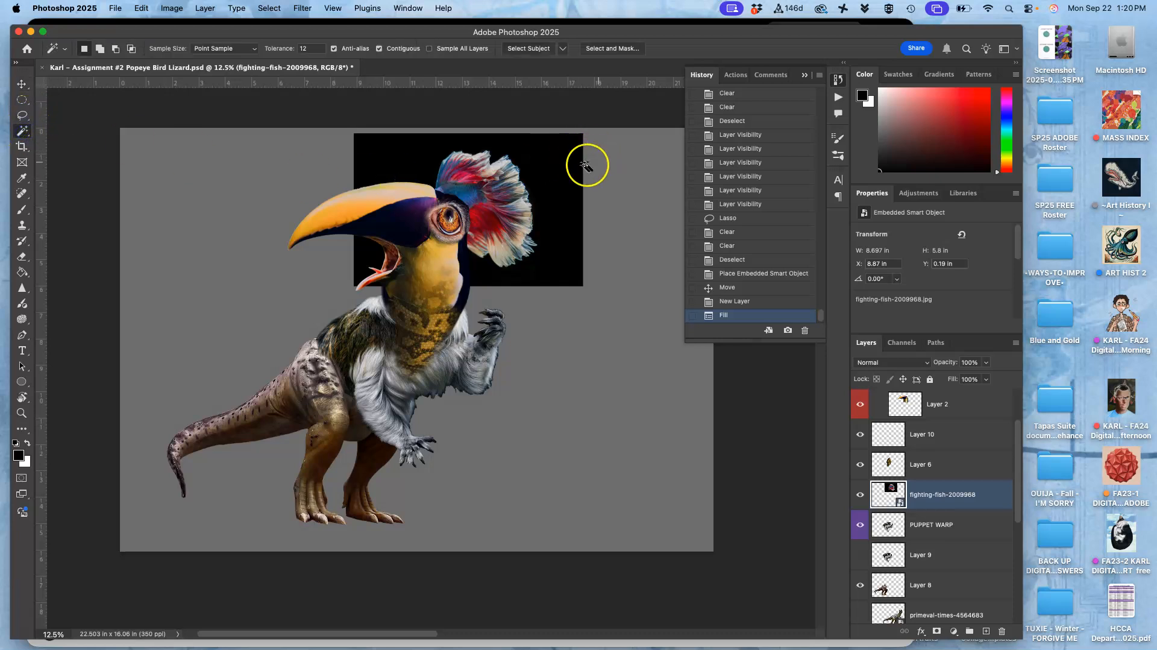
pyautogui.click(557, 177)
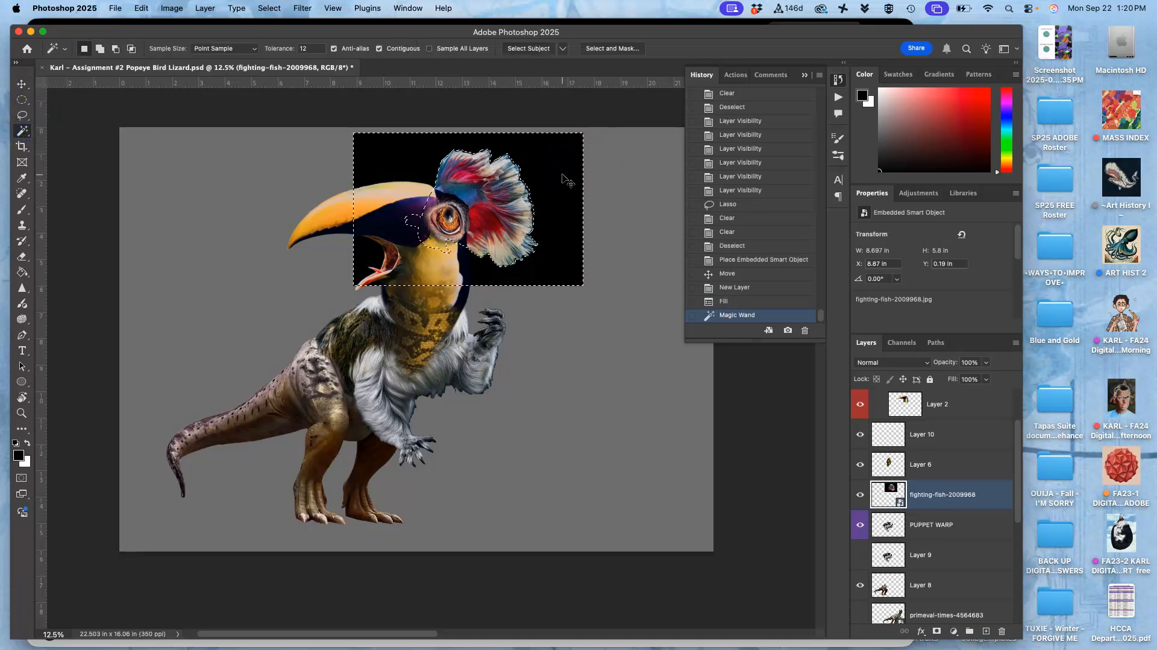
pyautogui.press('super+=')
pyautogui.press('super+=')
pyautogui.press('super+=')
pyautogui.moveTo(558, 159); pyautogui.dragTo(429, 561)
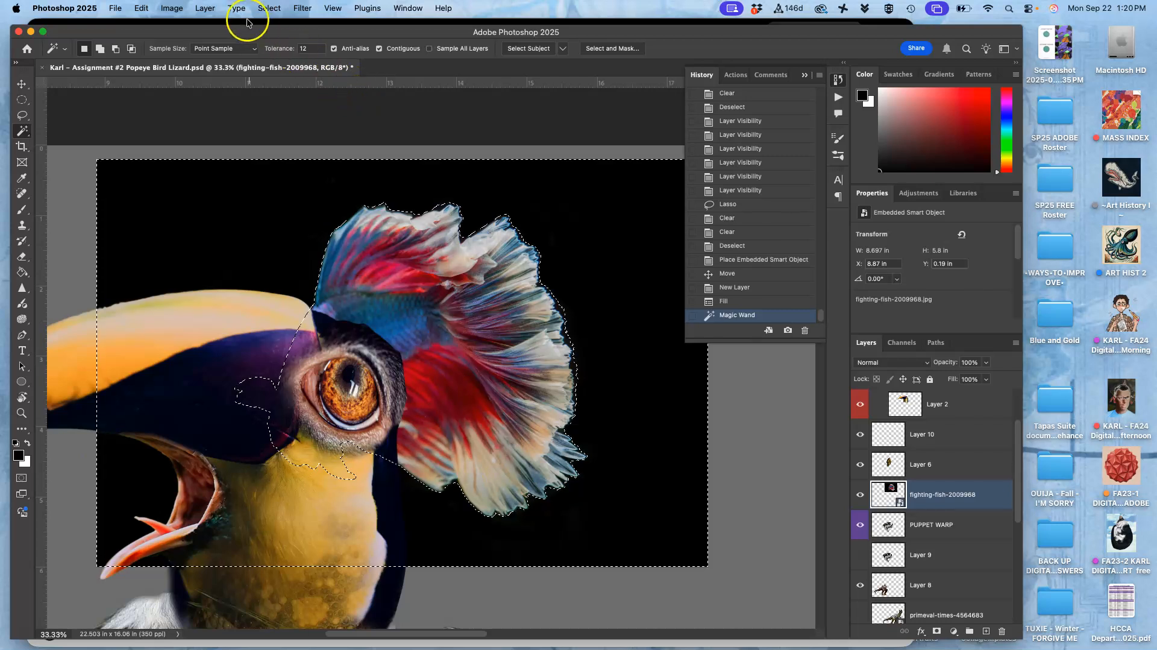
# Invert the selection, copy the fish to its own layer, and hide the original fighting-fish-2009968 layer
pyautogui.click(266, 9)
pyautogui.click(278, 59)
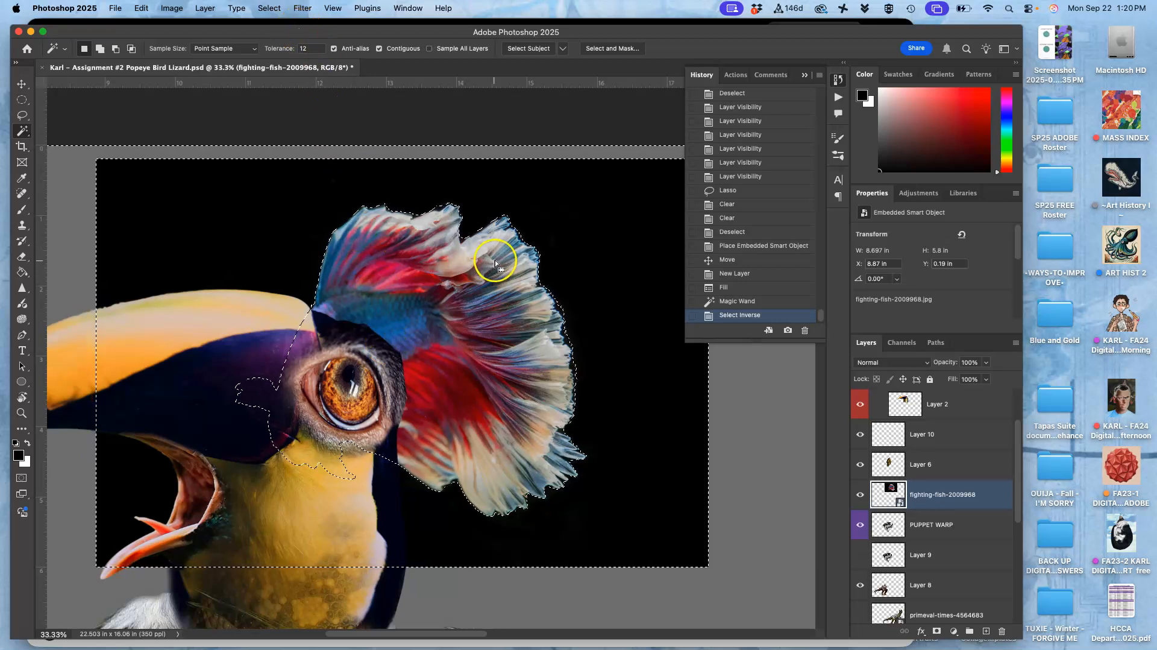
pyautogui.press('super+j')
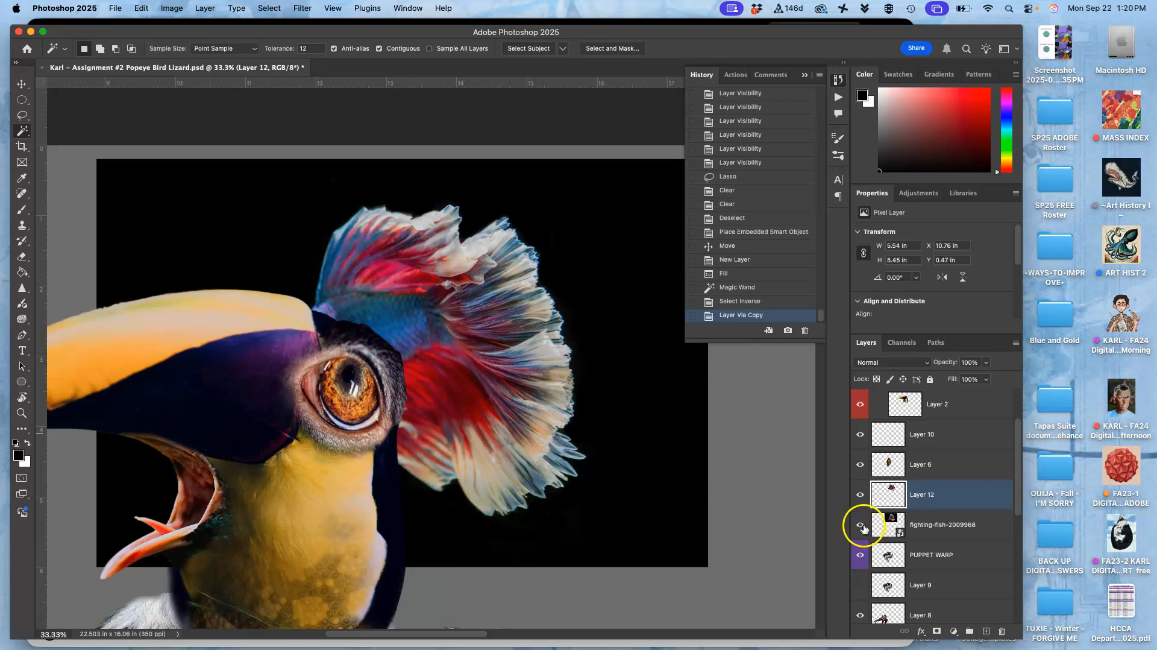
pyautogui.click(860, 525)
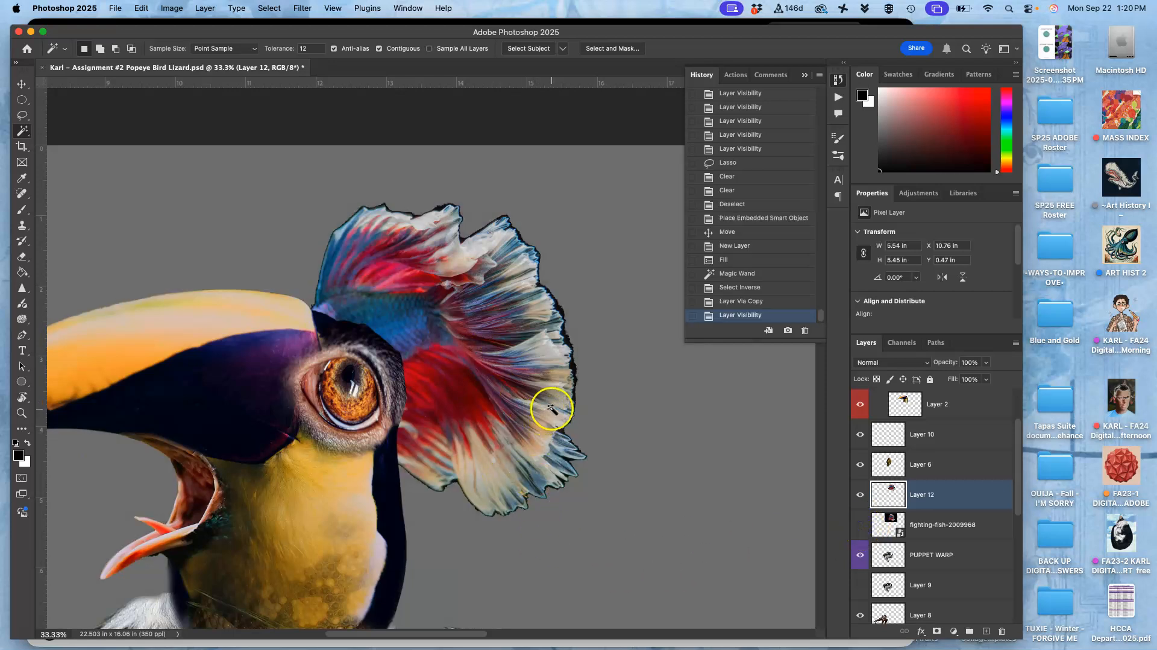
# Rotate the fins on Layer 12 about 22.45° clockwise and move them down against the back of the bird's head
pyautogui.scroll(-5, 551, 408)
pyautogui.scroll(2, 583, 412)
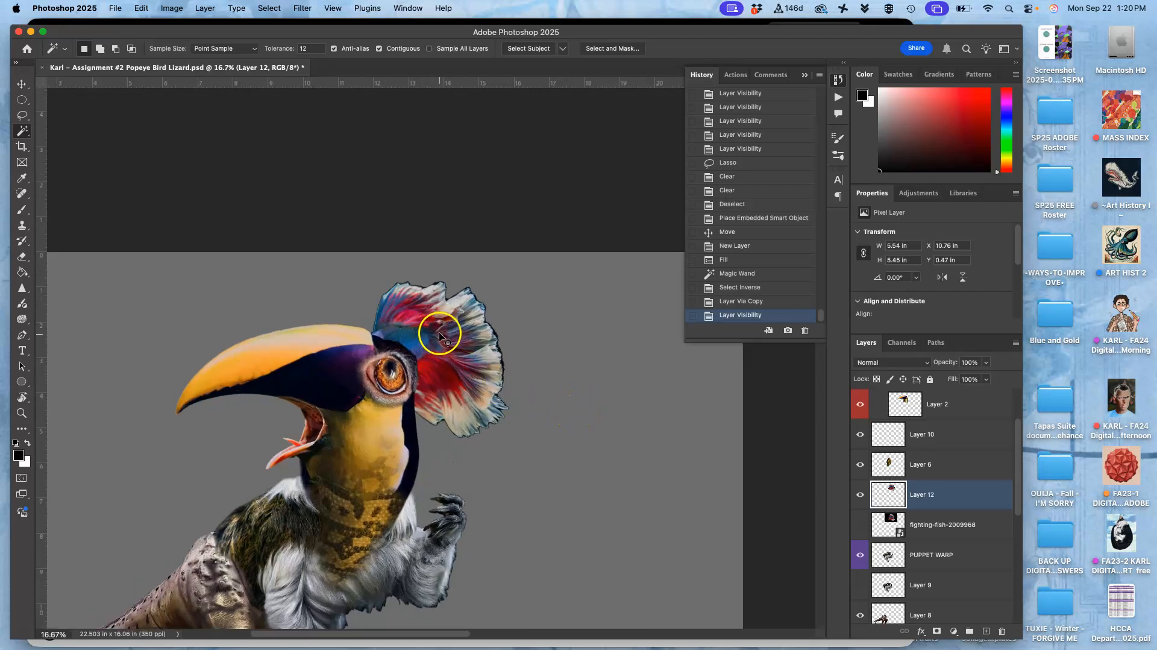
pyautogui.press('super+t')
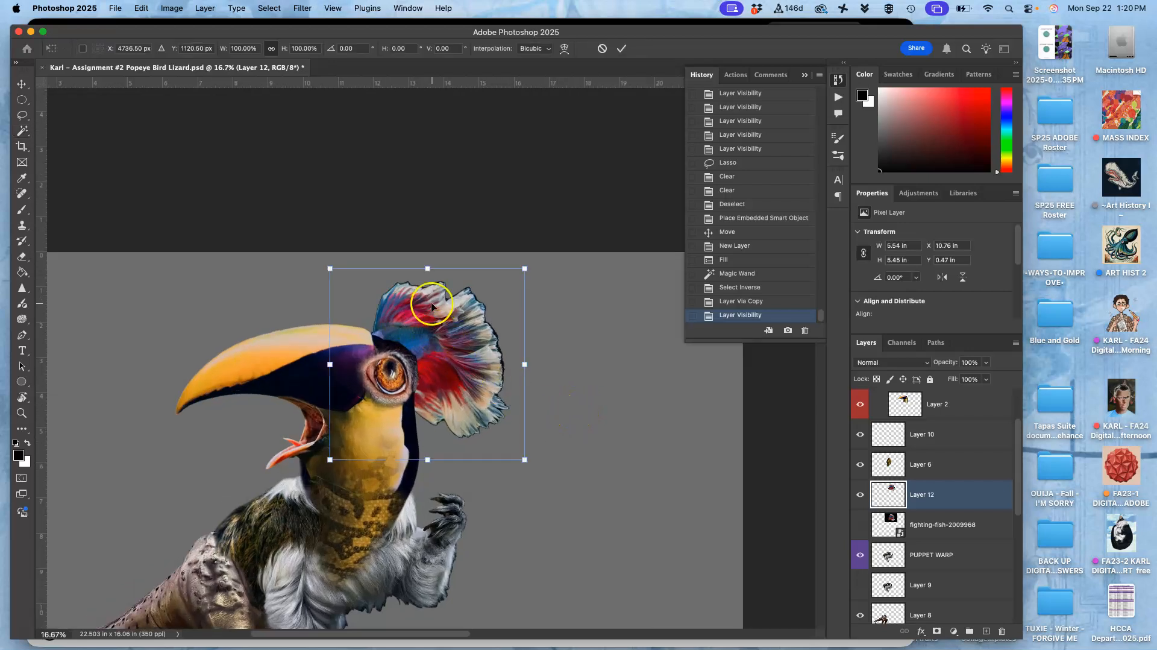
pyautogui.rightClick(479, 326)
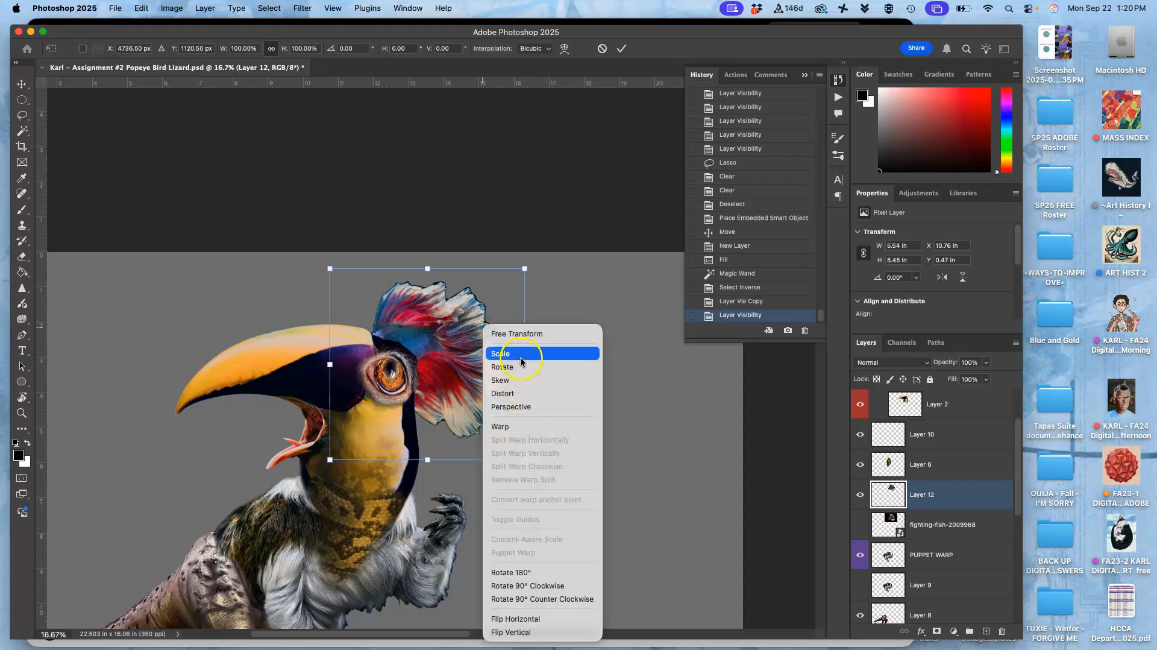
pyautogui.click(563, 284)
pyautogui.moveTo(544, 266); pyautogui.dragTo(541, 328)
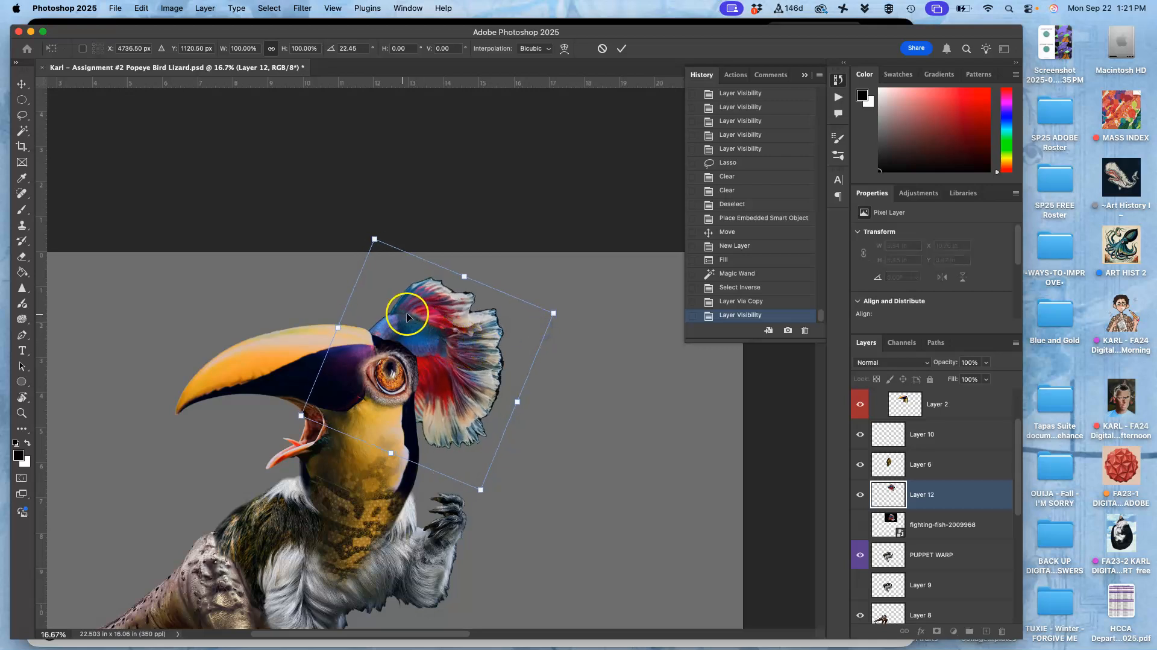
pyautogui.moveTo(454, 331); pyautogui.dragTo(429, 355)
pyautogui.click(478, 384)
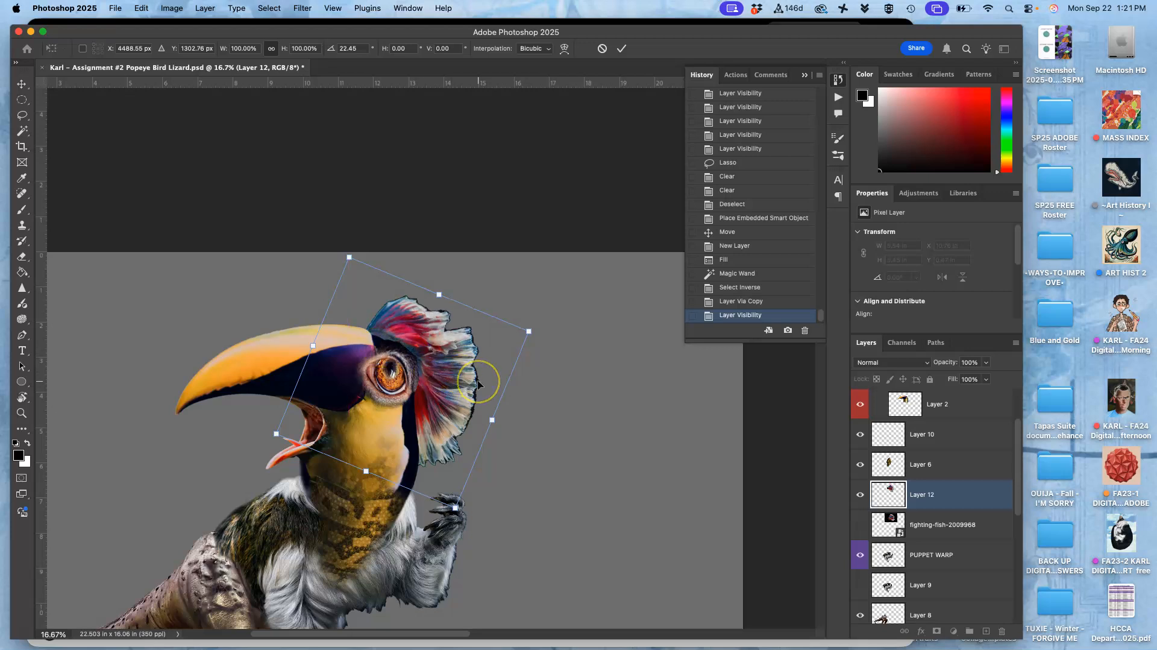
# Warp the fins to bulge outward and extend their lower edge down behind the neck, and apply the transform
pyautogui.press('super+equal')
pyautogui.press('super+equal')
pyautogui.rightClick(440, 380)
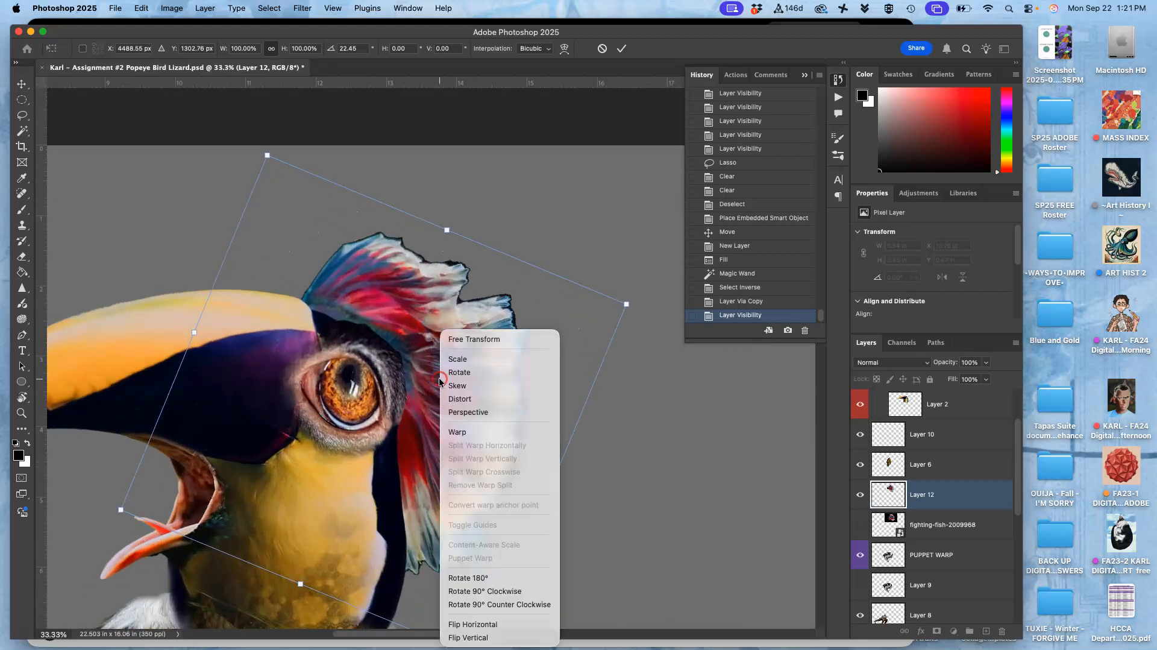
pyautogui.click(512, 433)
pyautogui.moveTo(514, 439); pyautogui.dragTo(530, 449)
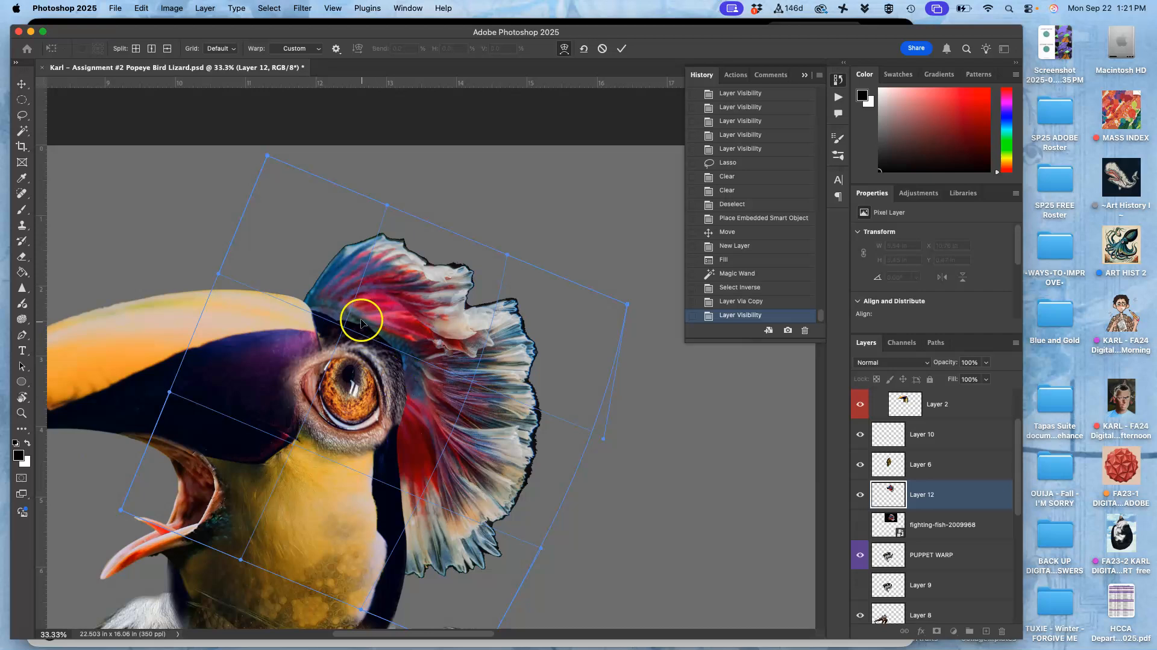
pyautogui.moveTo(338, 295); pyautogui.dragTo(334, 296)
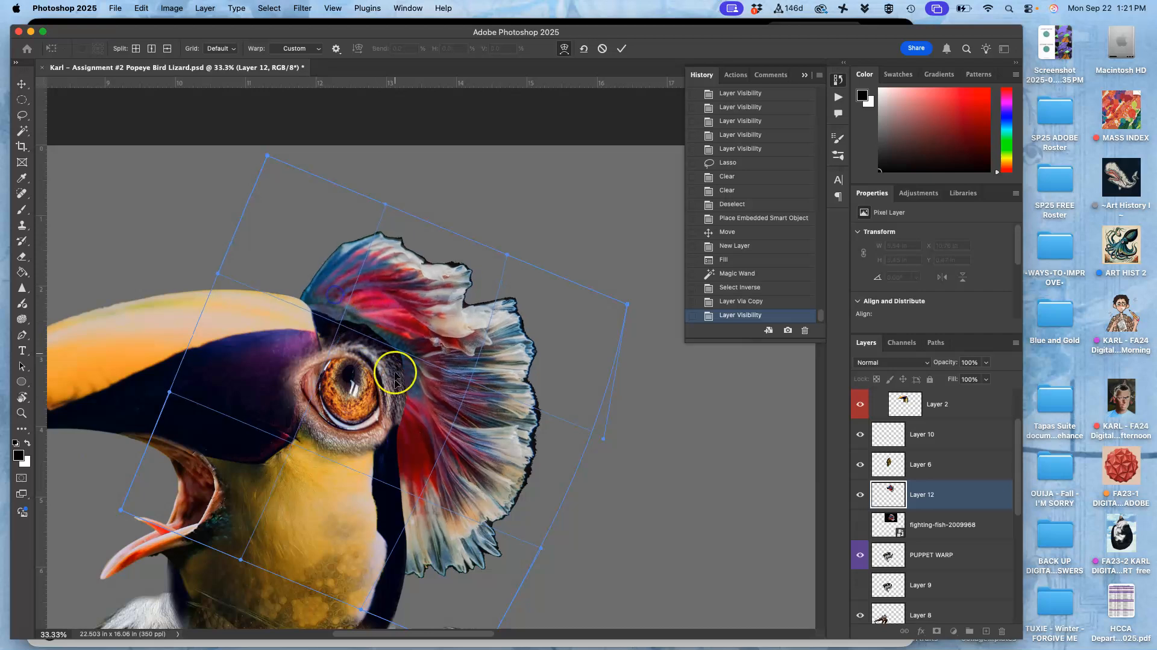
pyautogui.moveTo(418, 500); pyautogui.dragTo(433, 564)
pyautogui.press('Return')
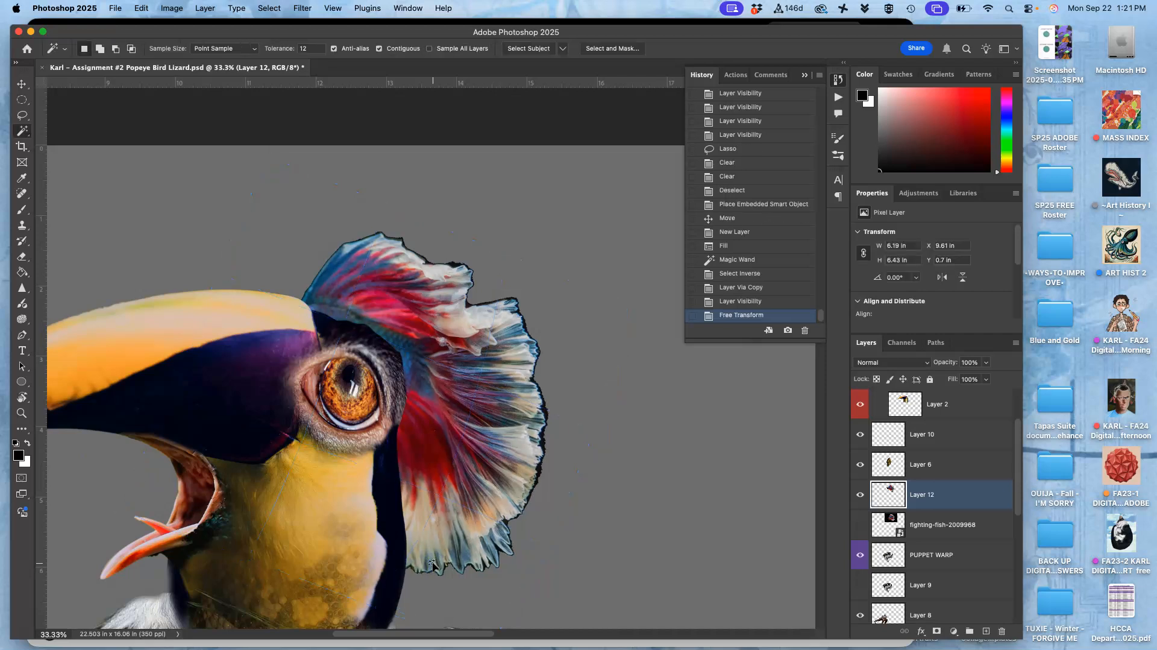
# Examine how the fins meet the head around the eye and how their outer edge looks against the gray background
pyautogui.press('super+equal')
pyautogui.press('super+equal')
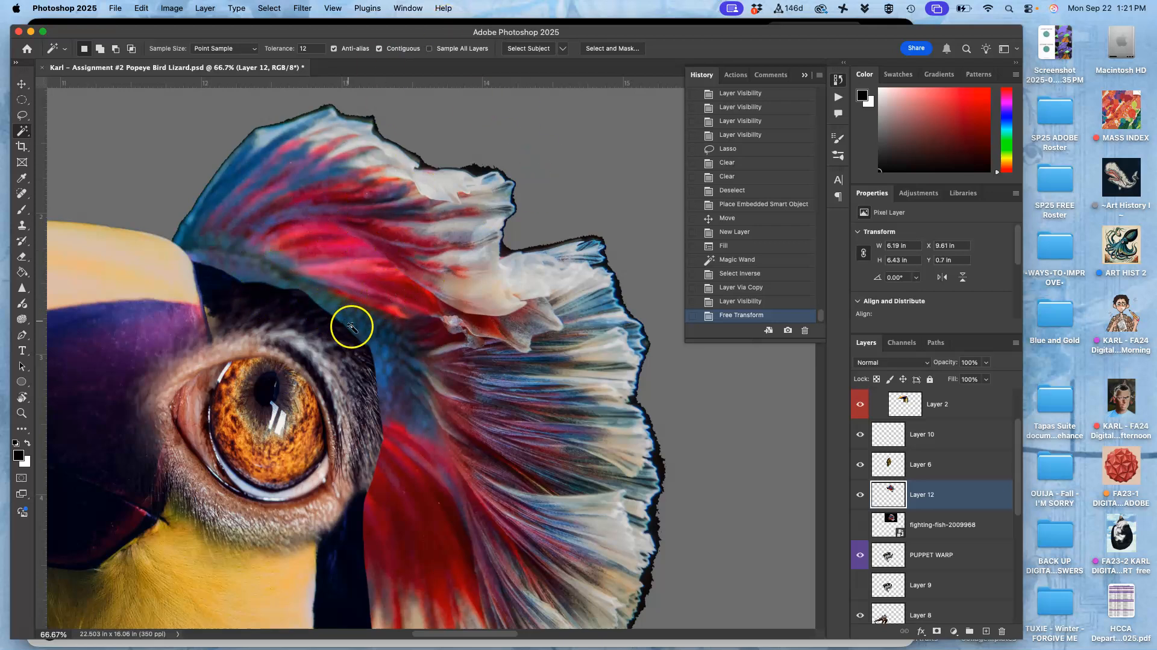
pyautogui.press('super+minus')
pyautogui.press('super+minus')
pyautogui.press('super+minus')
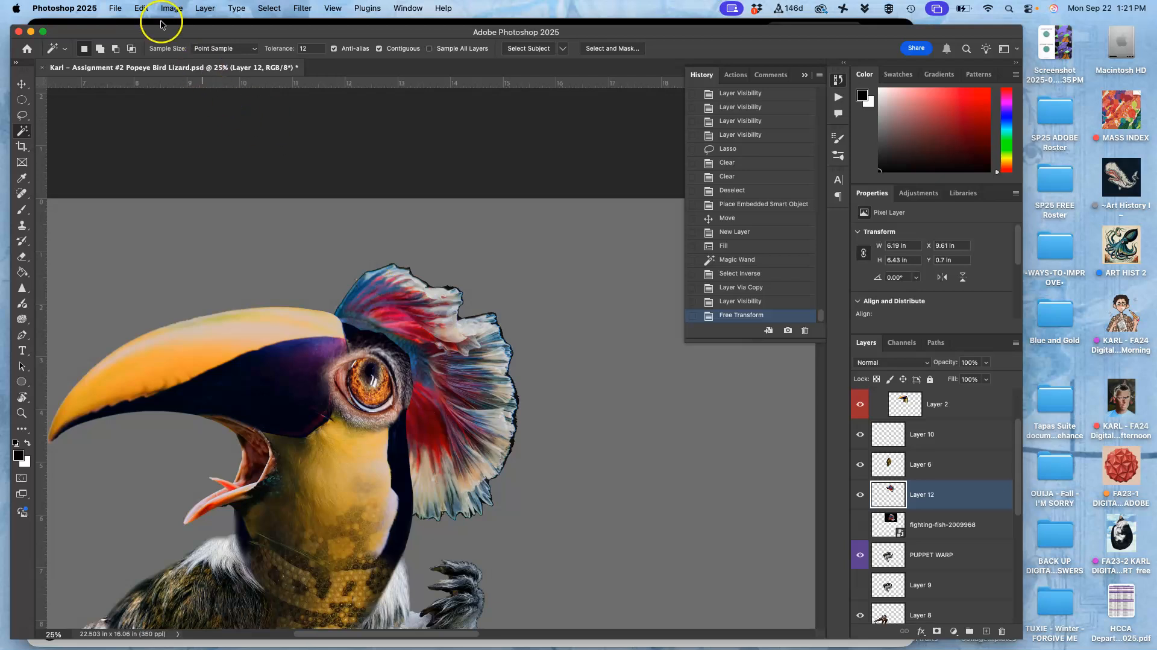
pyautogui.press('super+plus')
pyautogui.press('super+plus')
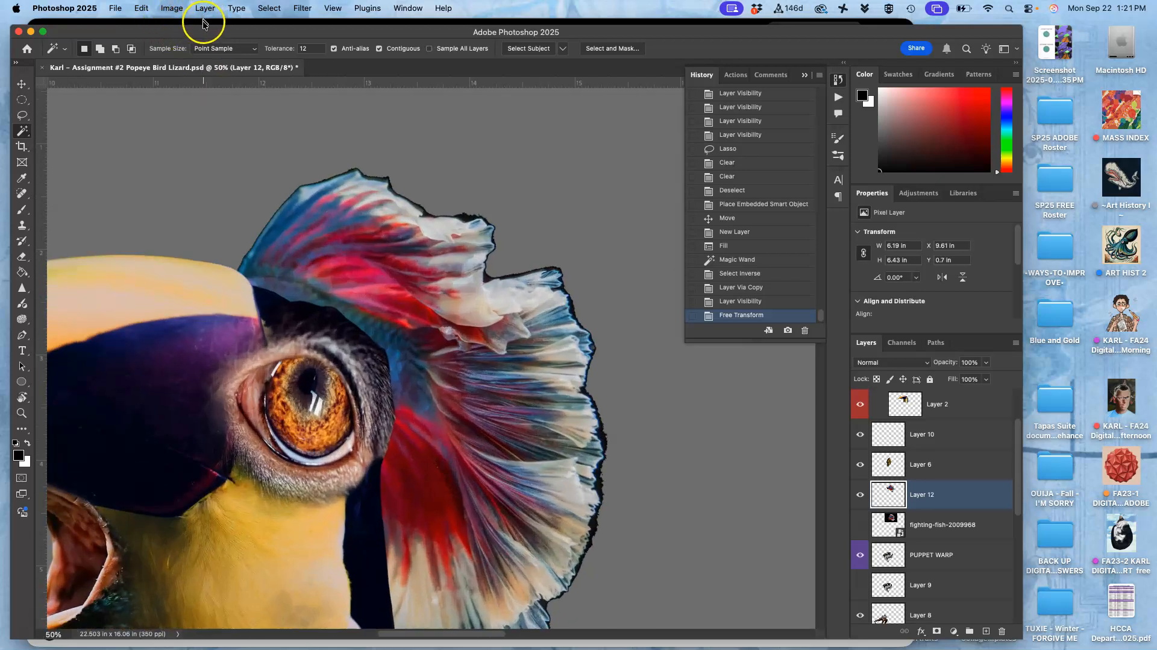
pyautogui.moveTo(334, 202); pyautogui.dragTo(317, 131)
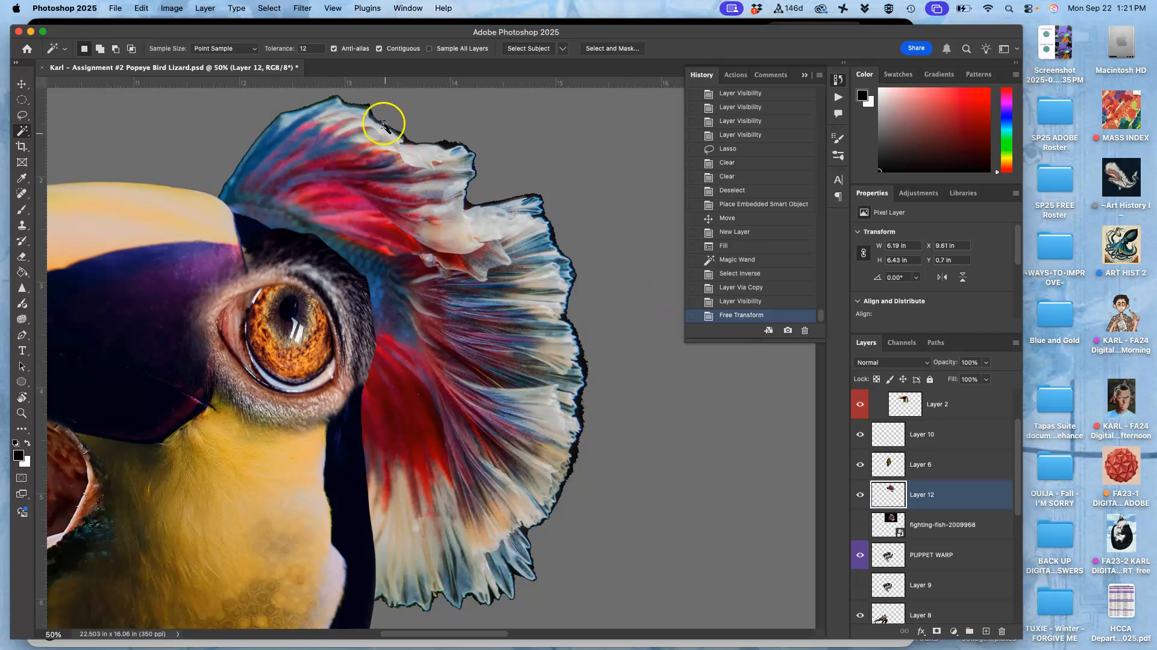
# Apply a Levels adjustment to Layer 12 with midtones 0.93, input white 245 and output white 250
pyautogui.click(175, 12)
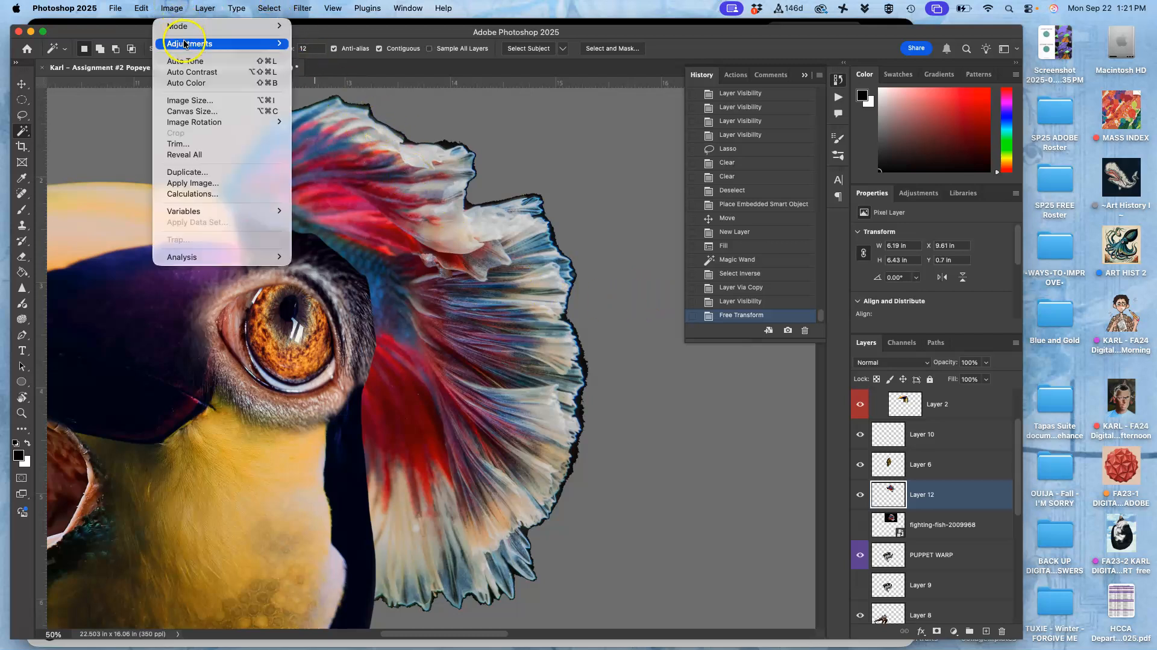
pyautogui.moveTo(184, 42)
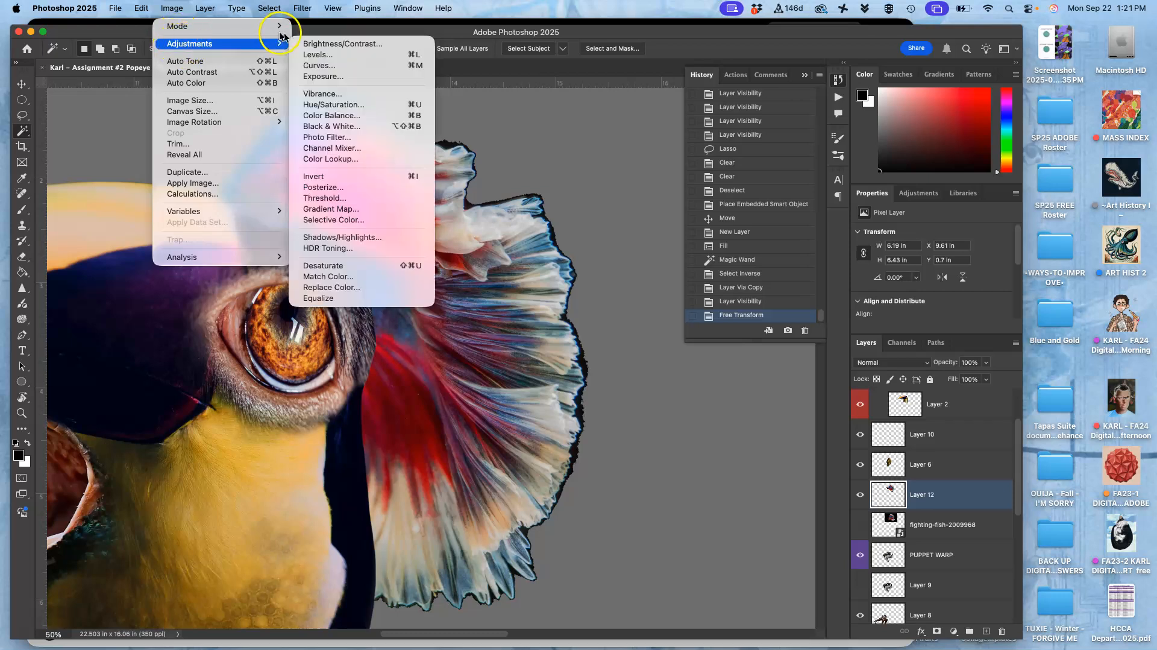
pyautogui.click(314, 55)
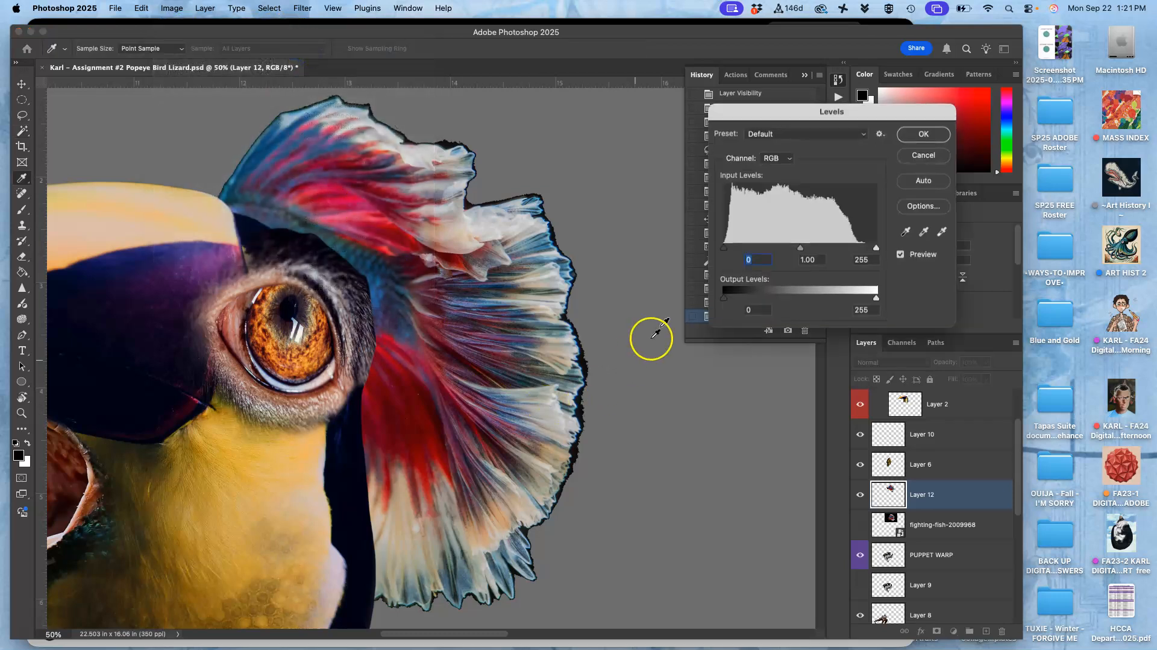
pyautogui.moveTo(800, 249)
pyautogui.mouseDown()
pyautogui.moveTo(790, 248)
pyautogui.moveTo(814, 252)
pyautogui.moveTo(786, 252)
pyautogui.moveTo(808, 252)
pyautogui.mouseUp()
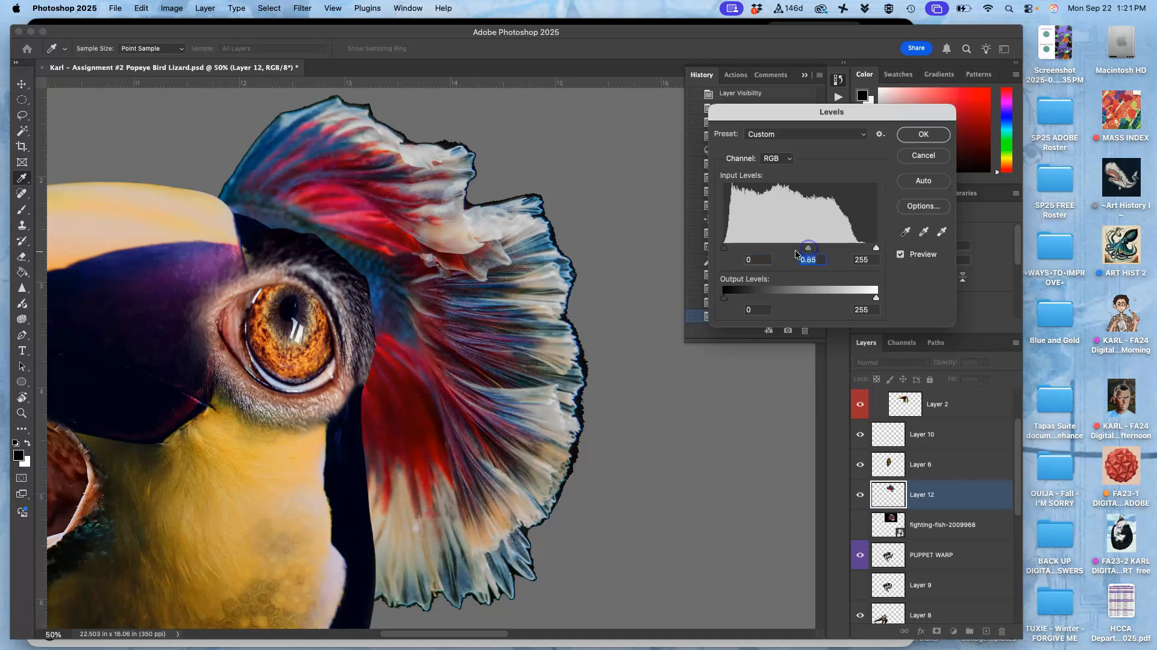
pyautogui.press('super+minus')
pyautogui.press('super+minus')
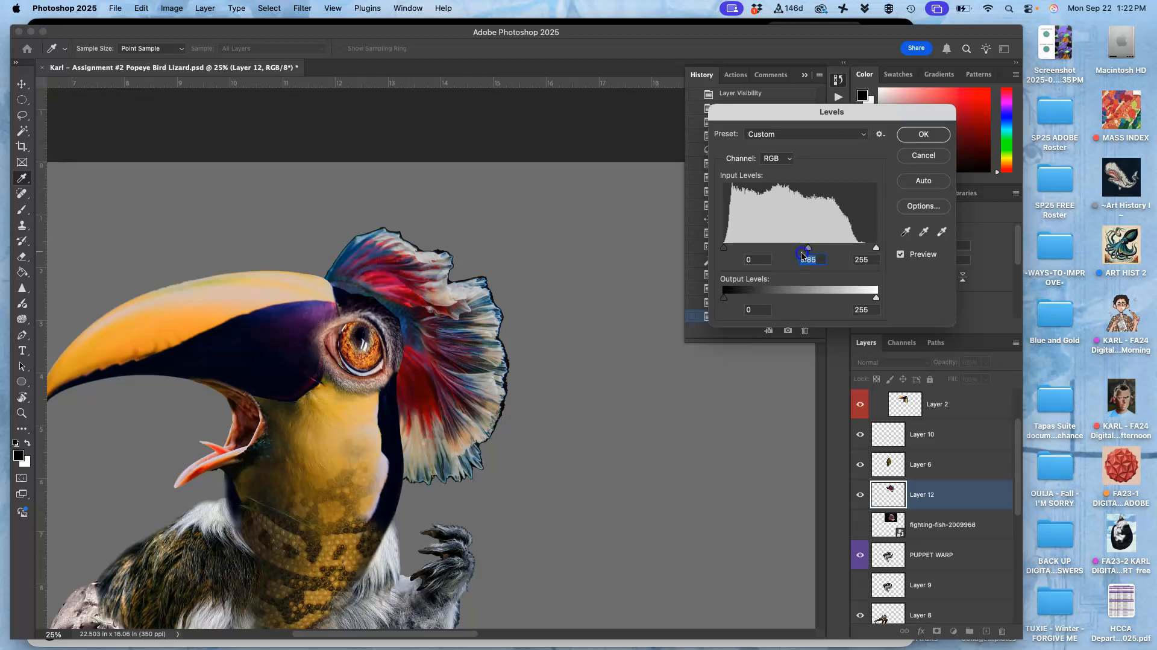
pyautogui.moveTo(804, 250); pyautogui.dragTo(810, 248)
pyautogui.moveTo(876, 297); pyautogui.dragTo(872, 300)
pyautogui.moveTo(876, 249); pyautogui.dragTo(867, 248)
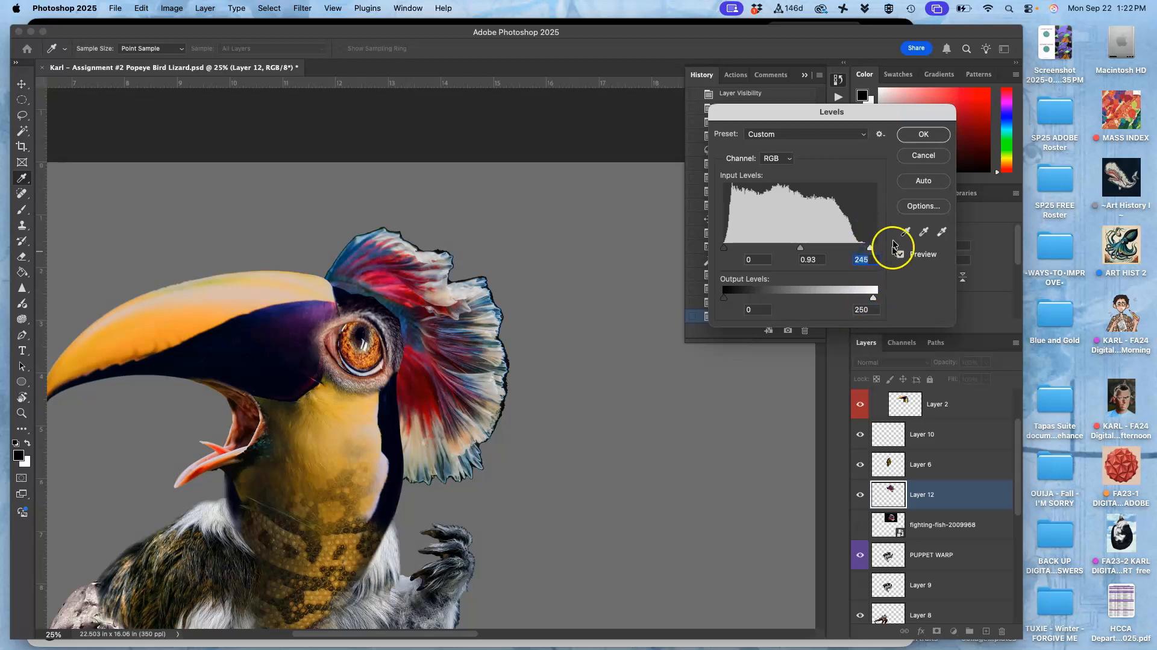
pyautogui.click(919, 134)
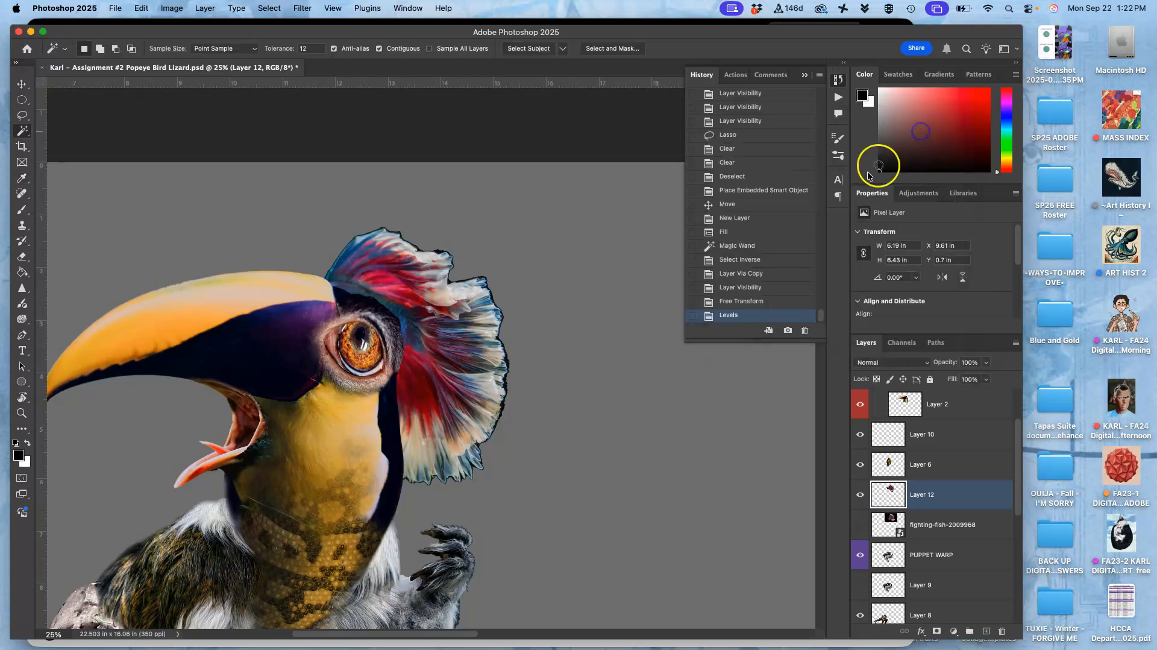
# Open the Color Balance adjustment for the fins on Layer 12
pyautogui.click(178, 8)
pyautogui.moveTo(192, 44)
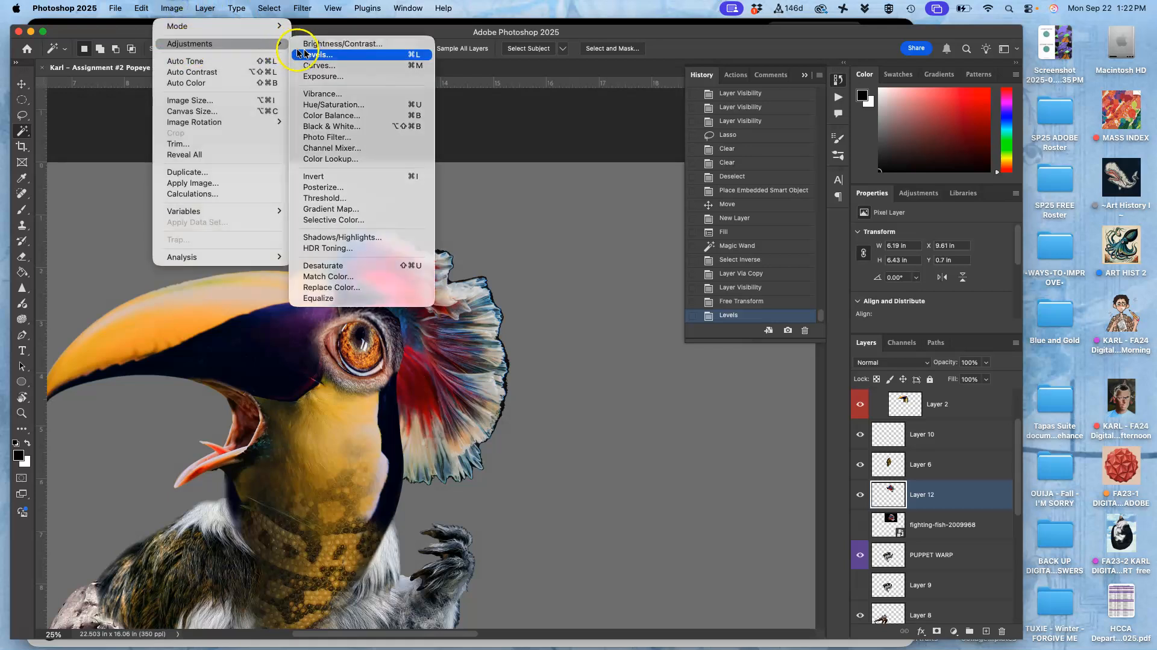
pyautogui.click(336, 118)
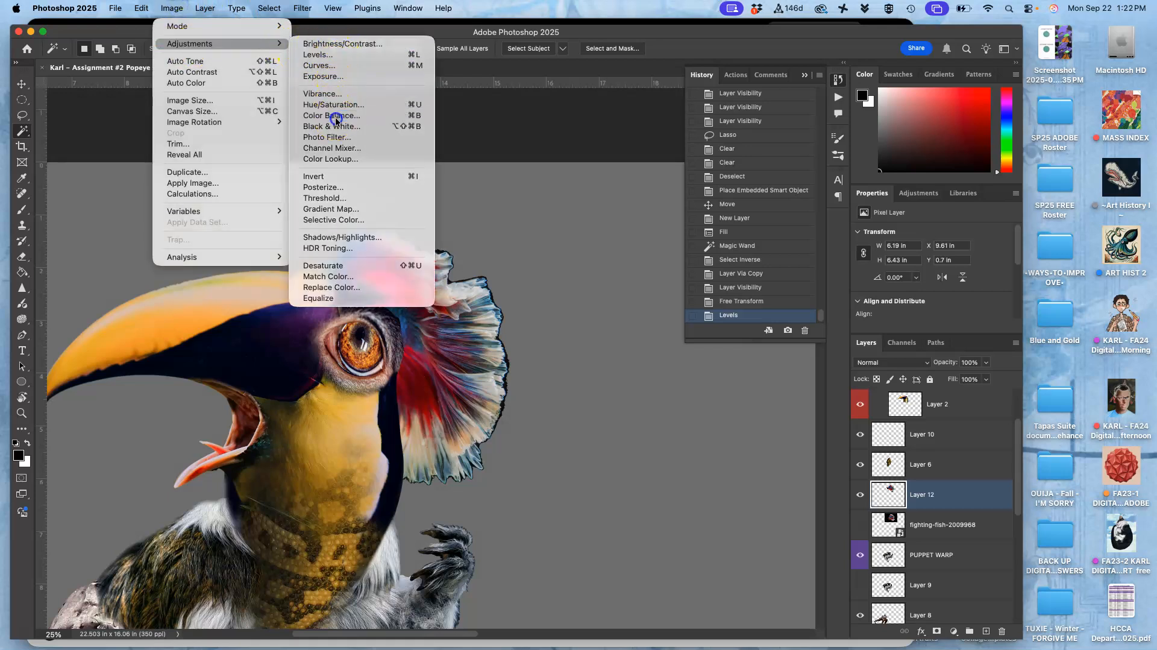